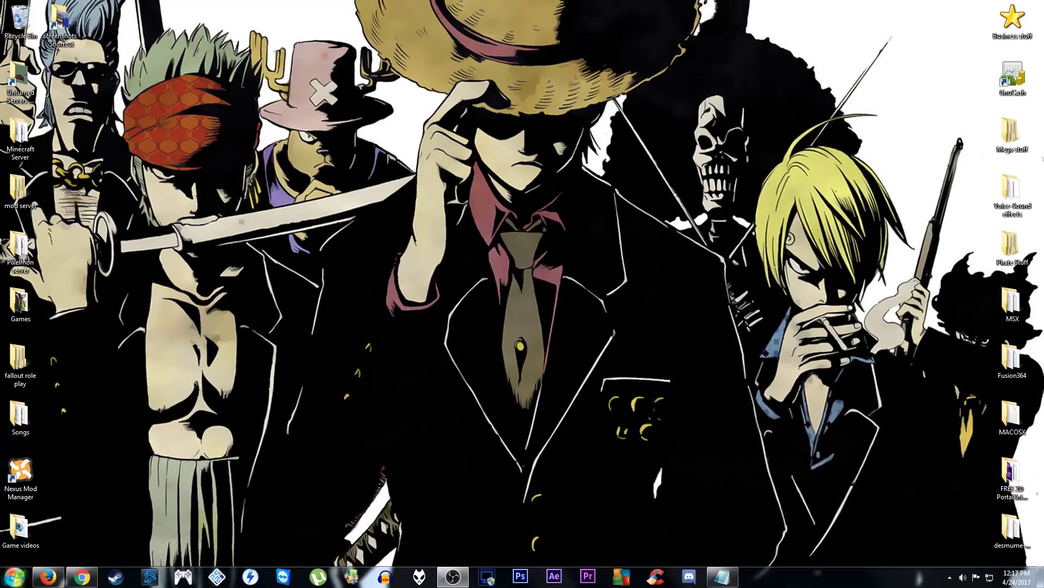
Open Command Prompt, move its window toward the middle of the desktop and enlarge it, and run ipconfig.
click(15, 576)
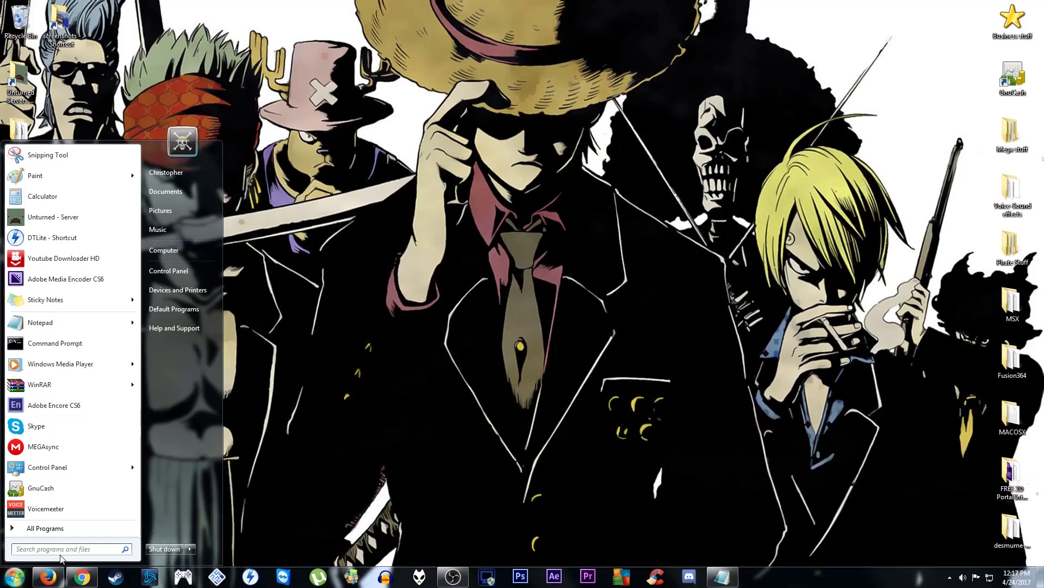
text(command pro)
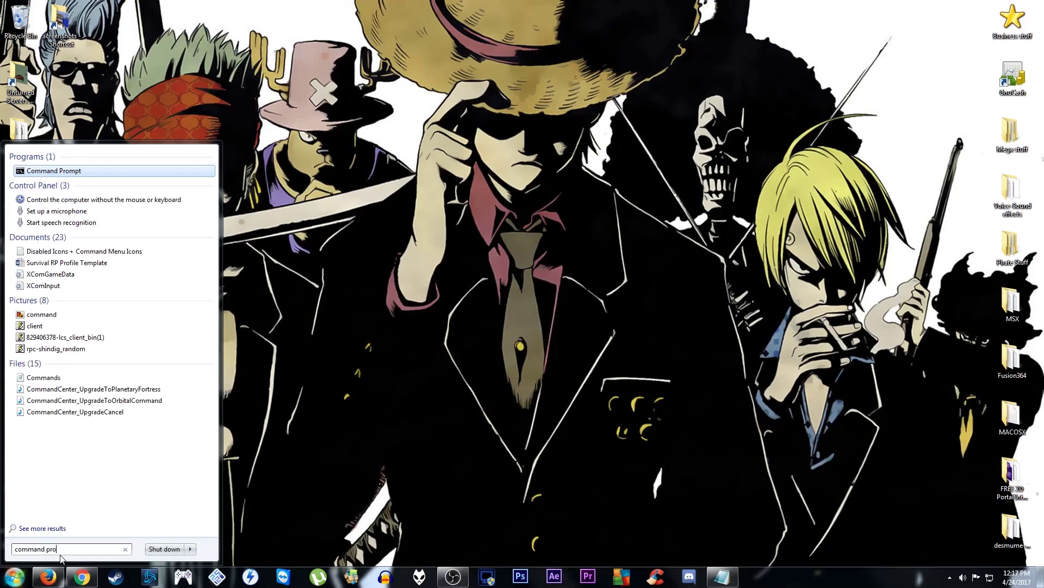
text(mpt)
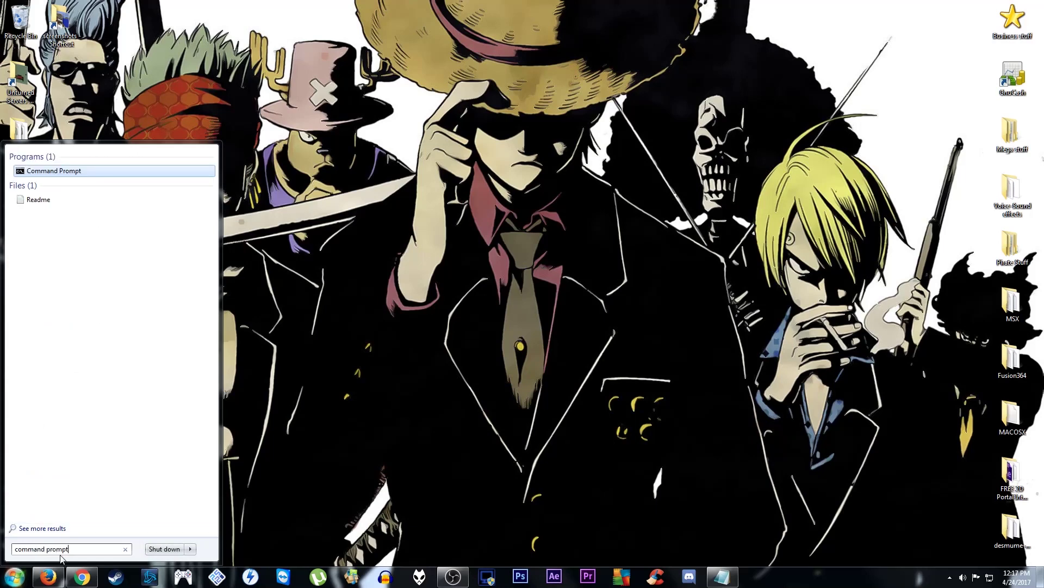
key(Return)
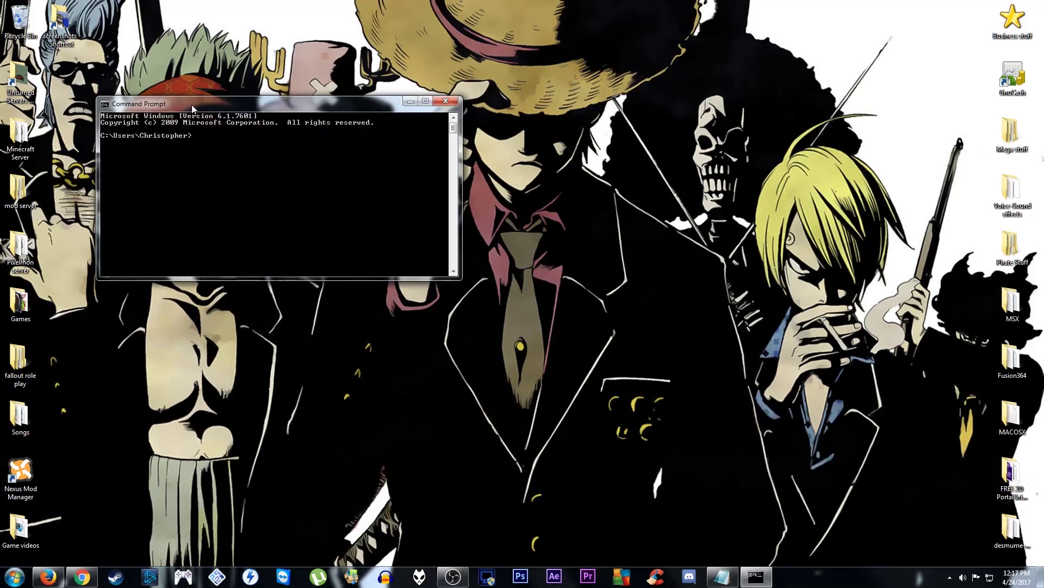
drag(192, 108, 434, 160)
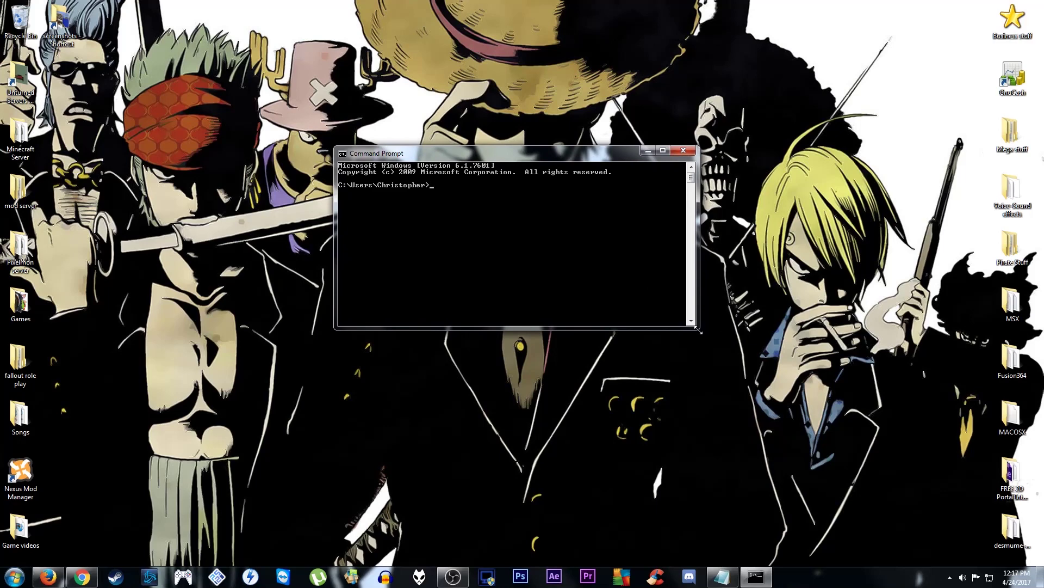
drag(702, 327, 711, 355)
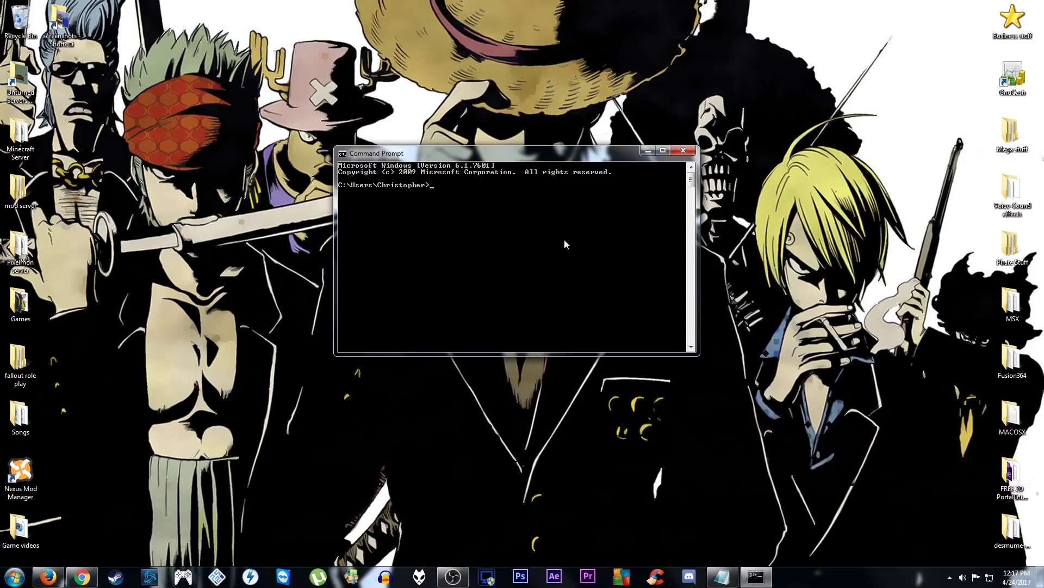
text(ipconfig)
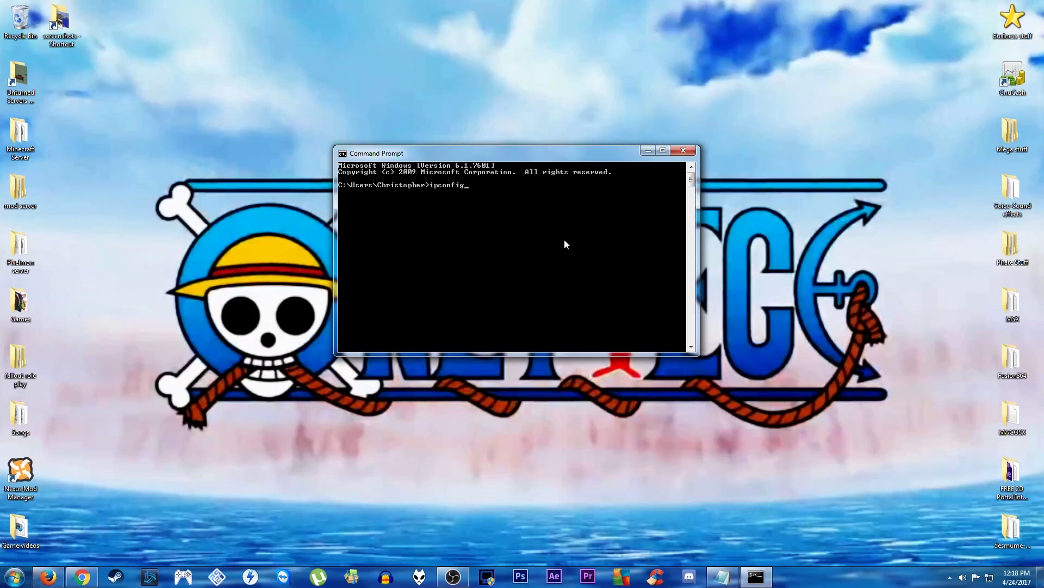
key(Return)
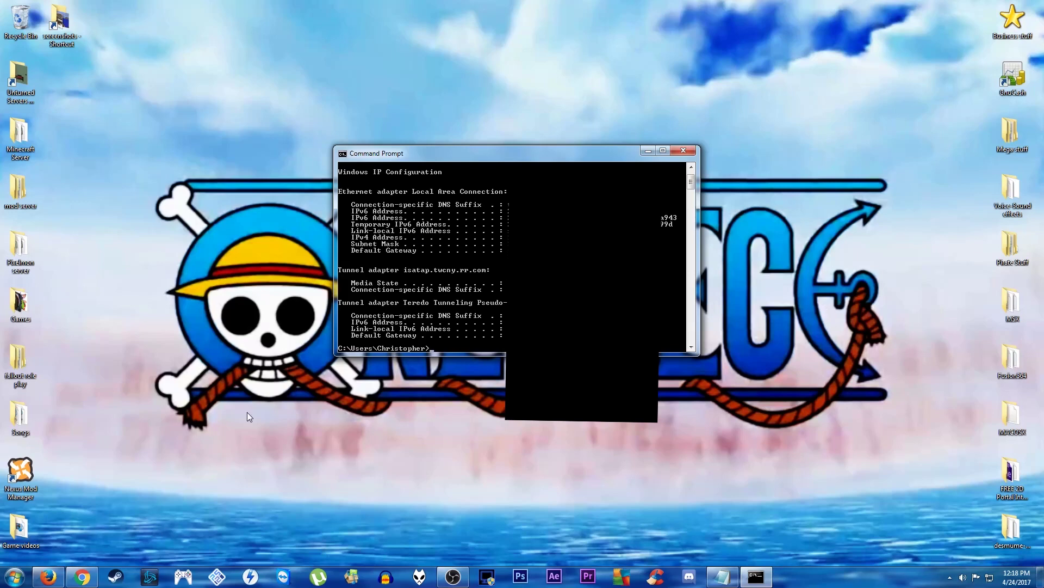
Switch to Firefox, open the modem's configuration page at 192.168.0.1 and log in.
click(48, 576)
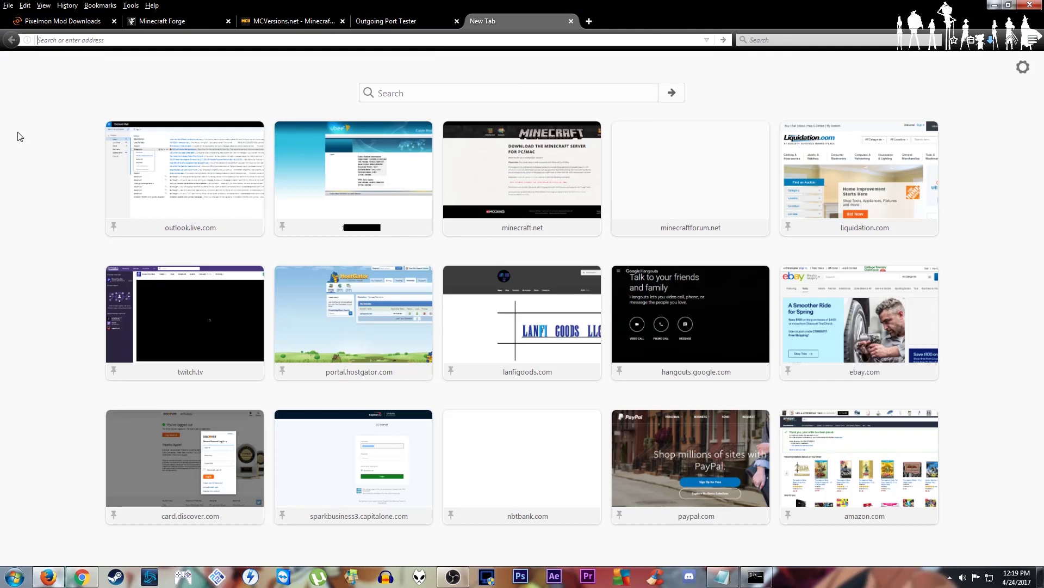
text(192.168.0.1)
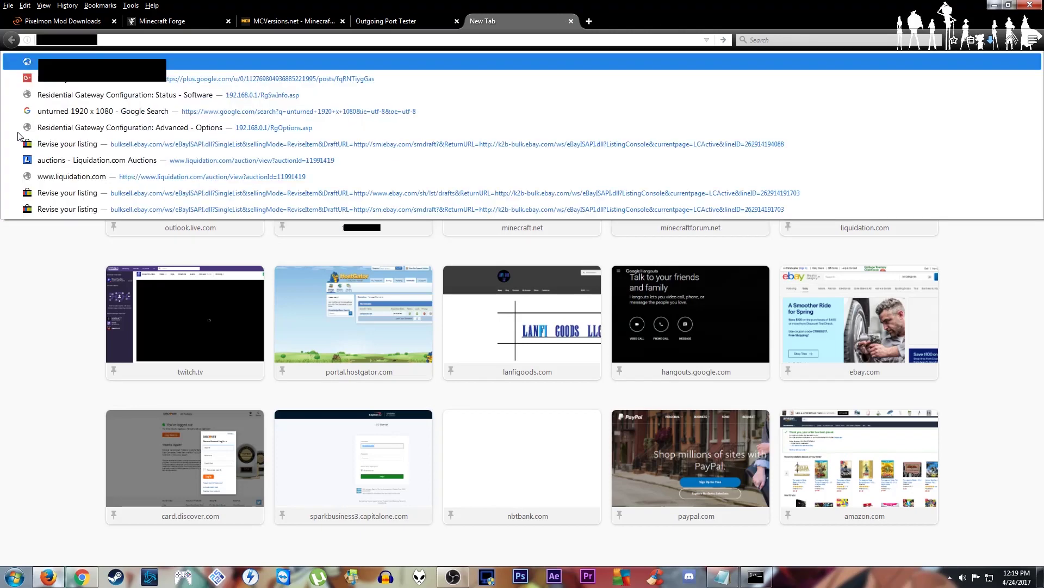
key(Return)
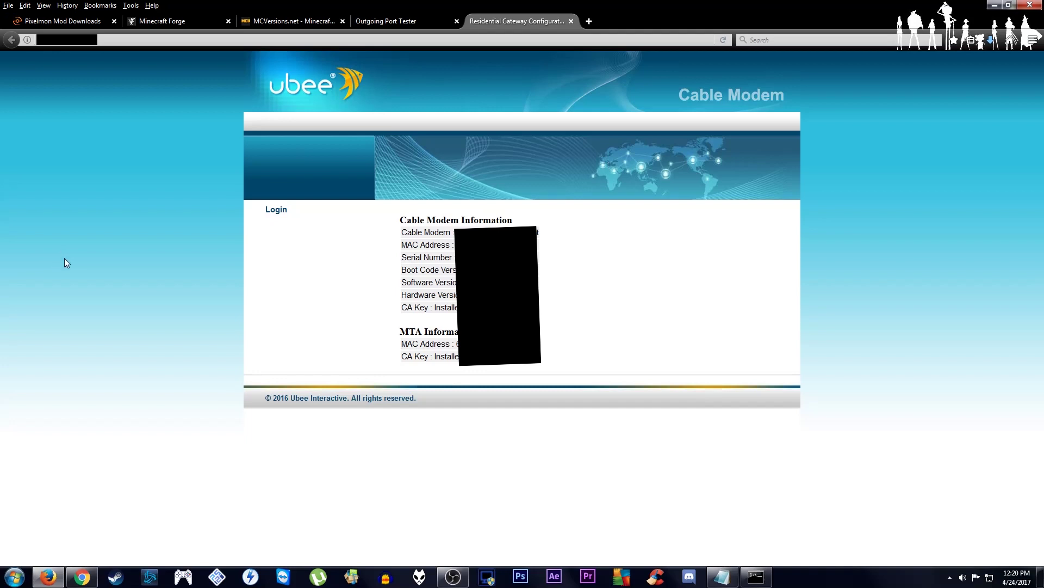
click(278, 212)
key(Return)
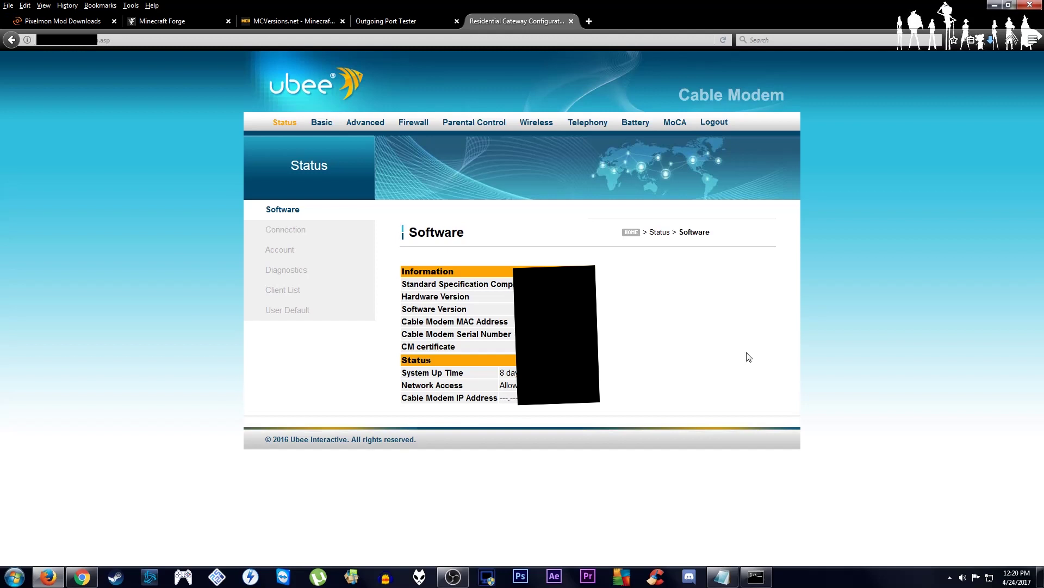
Go to the modem's advanced Forwarding settings and highlight the existing Minecraft entry for port 25565.
click(369, 125)
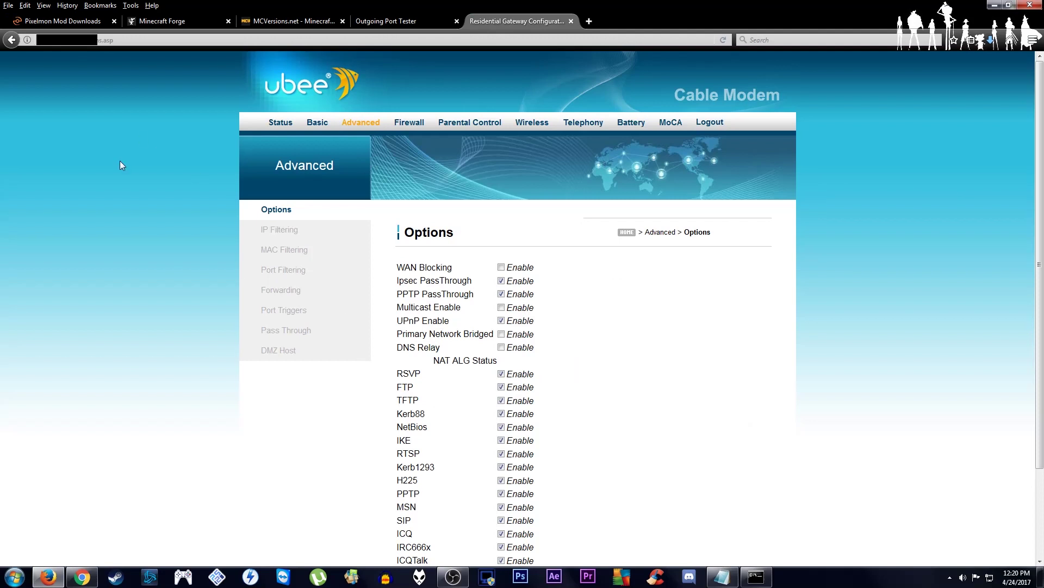
click(284, 297)
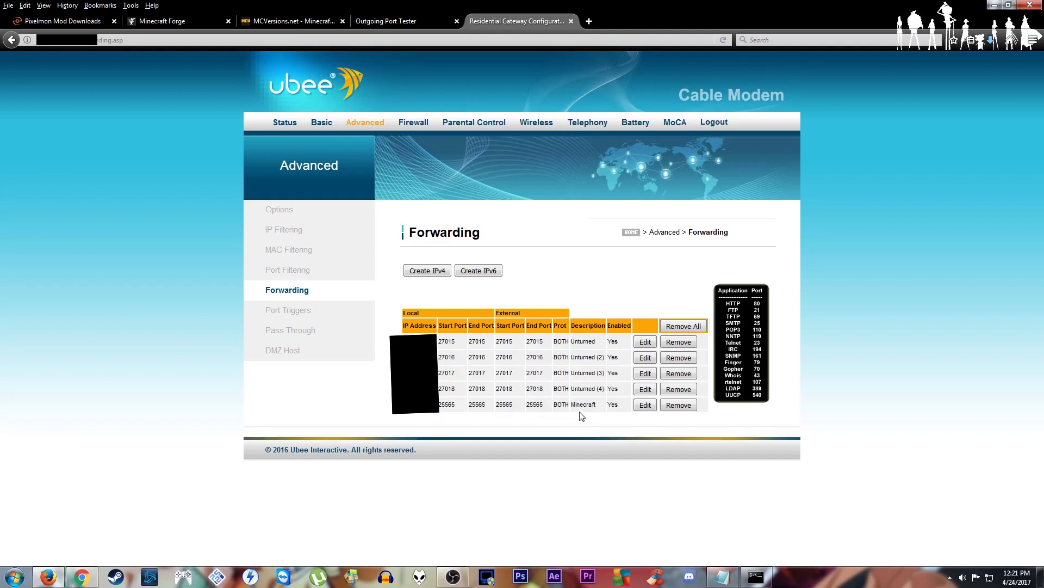
double_click(619, 404)
drag(594, 415, 400, 416)
click(424, 417)
Start a new IPv4 forwarding rule with local IP 192.168.0.9, check the ipconfig output and close Command Prompt.
click(424, 274)
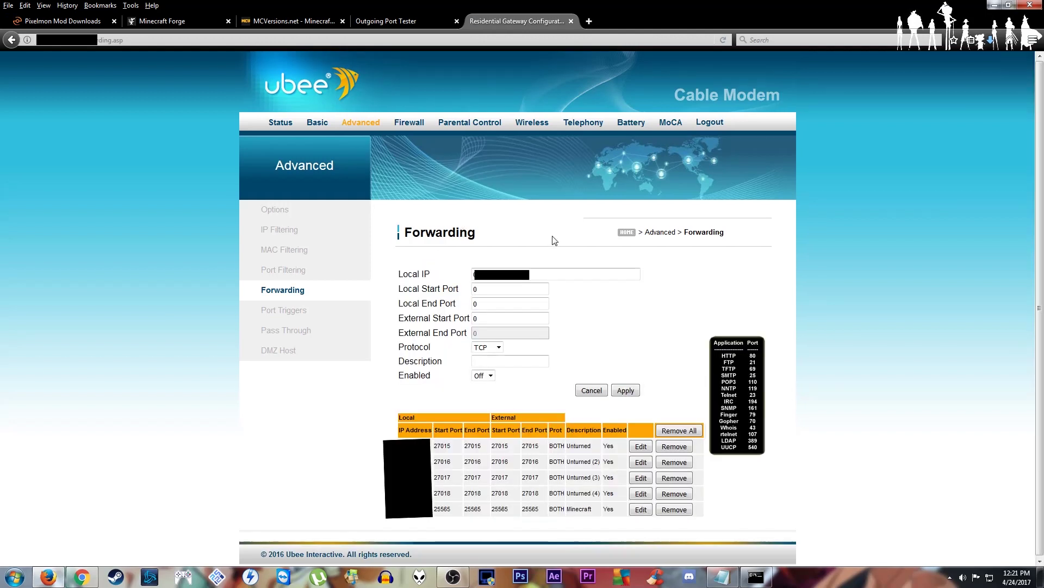
click(523, 276)
click(524, 279)
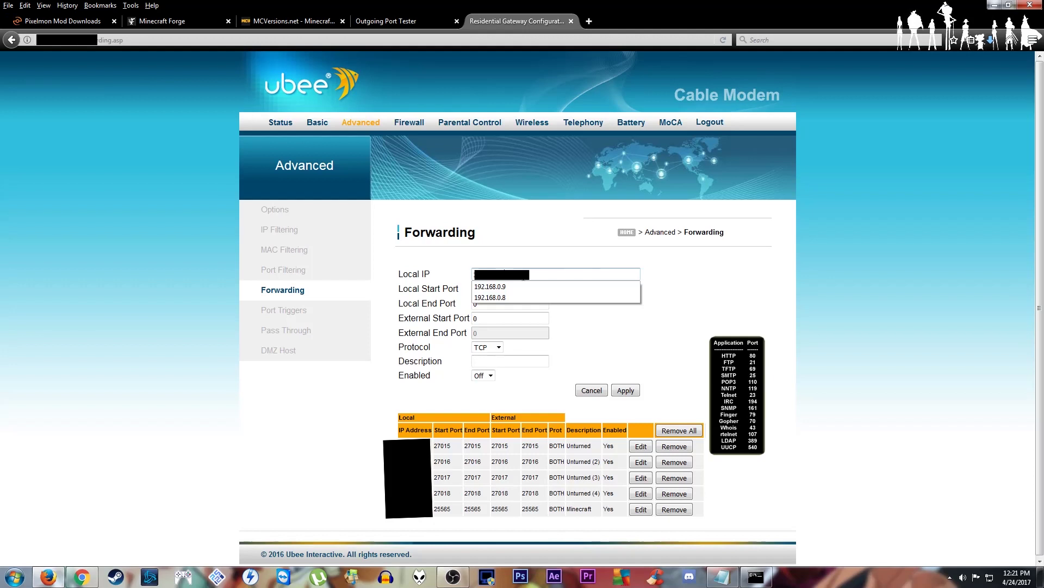
text(9)
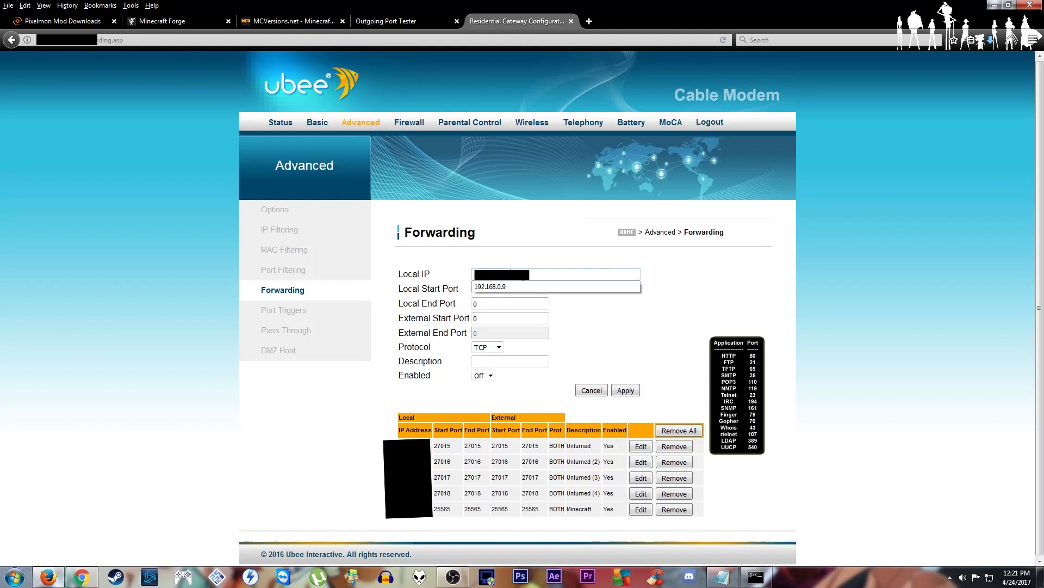
key(BackSpace)
text(9)
click(545, 249)
click(482, 321)
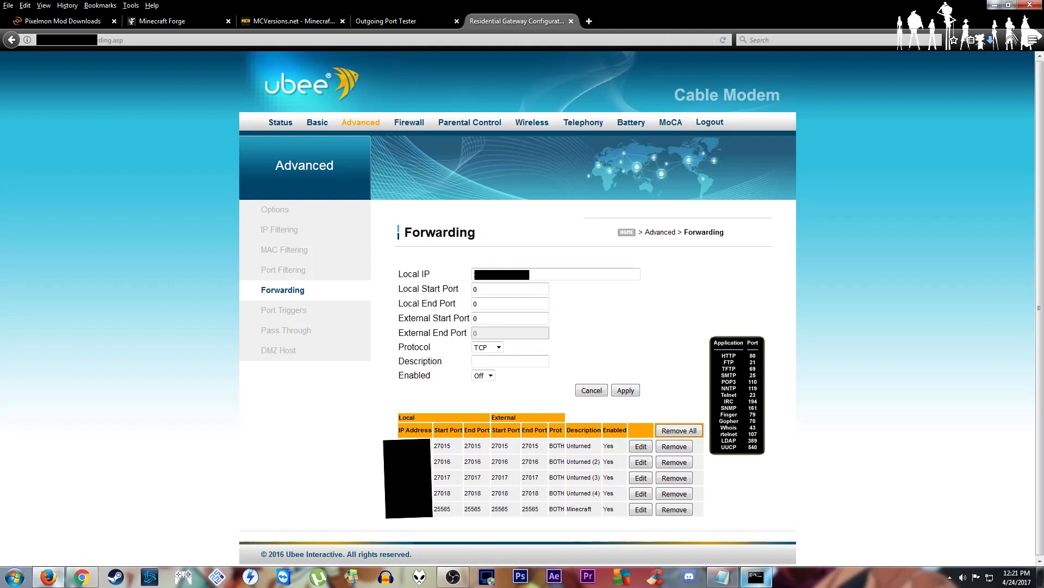
click(756, 577)
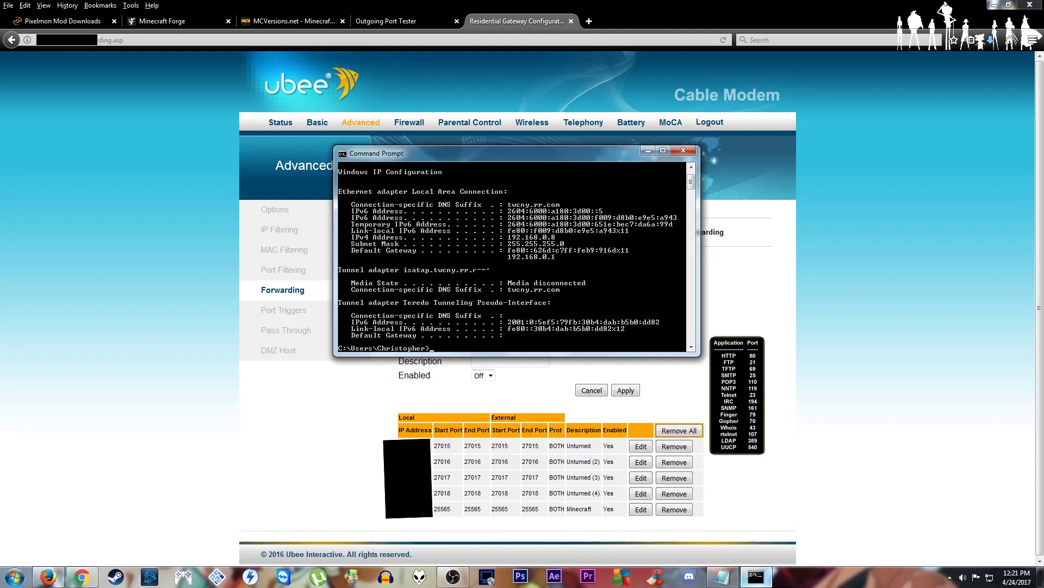
click(683, 151)
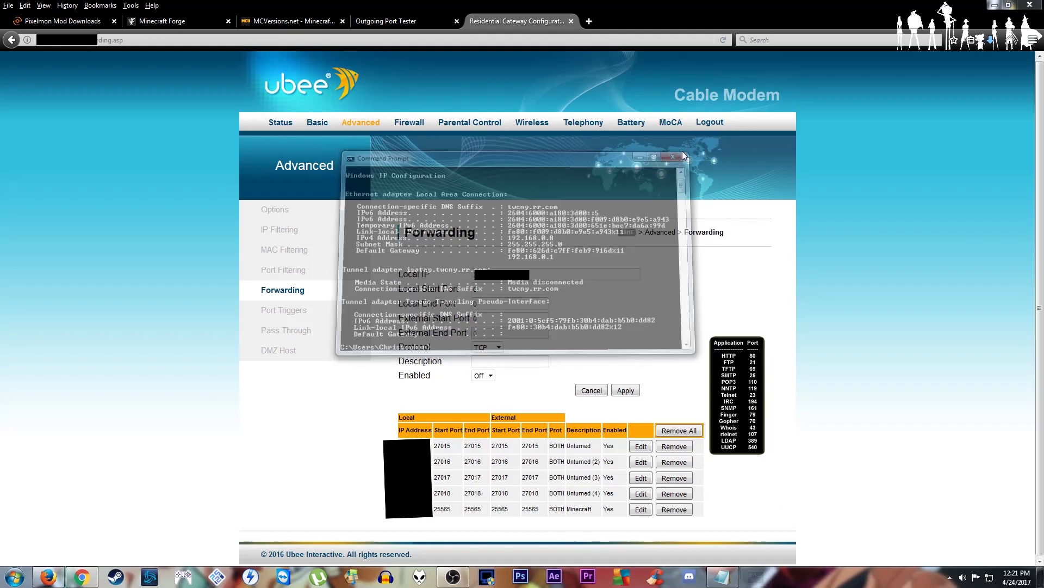
Set the new rule's local start port and local end port to 25565 and its protocol to BOTH.
double_click(497, 290)
key(BackSpace)
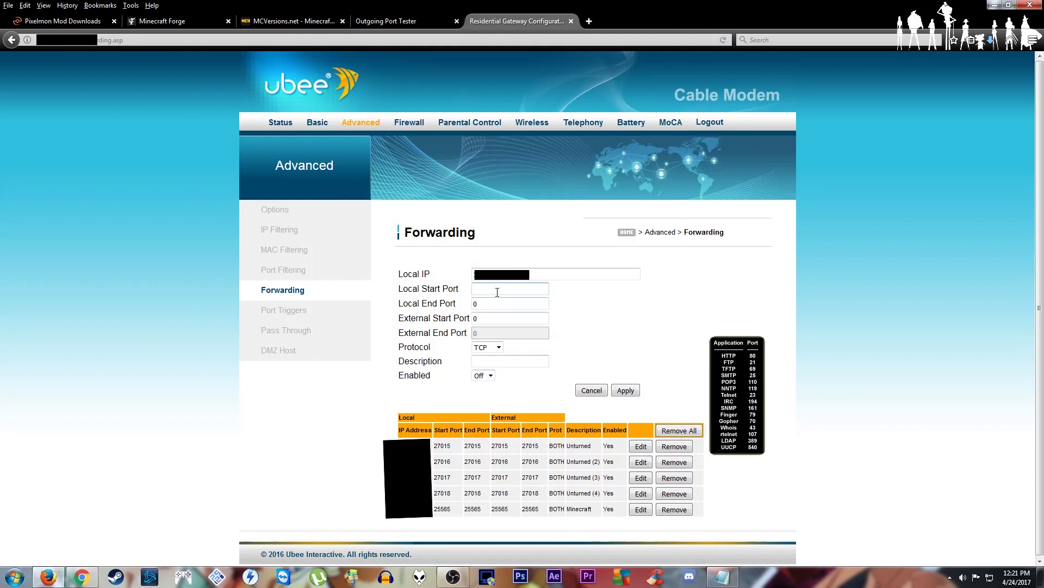
text(25565)
click(511, 301)
text(25565)
click(529, 317)
click(491, 347)
click(487, 379)
Describe the new forwarding rule as pixelmon and set Enabled to On.
click(523, 362)
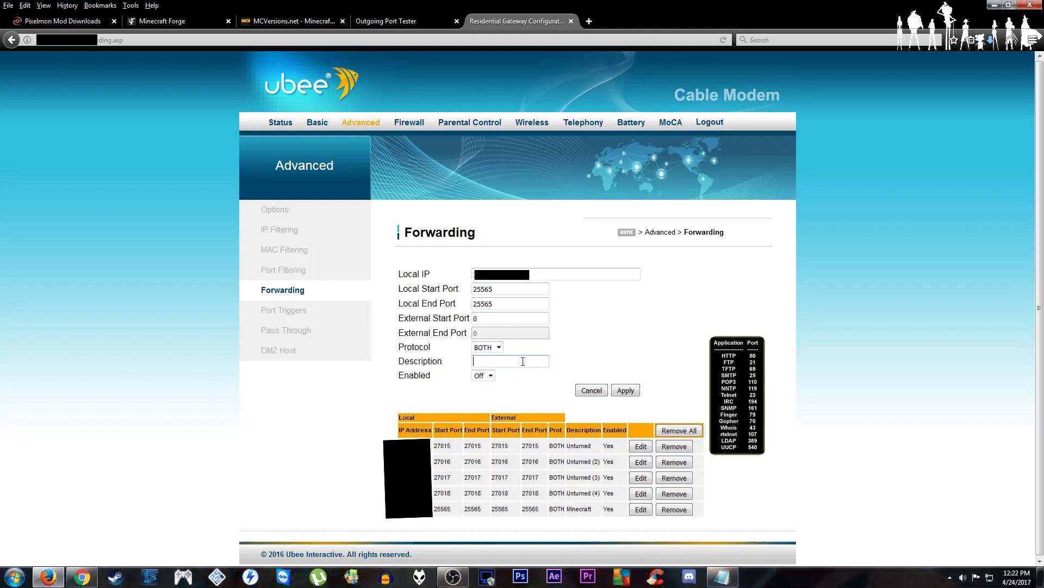
text(mine)
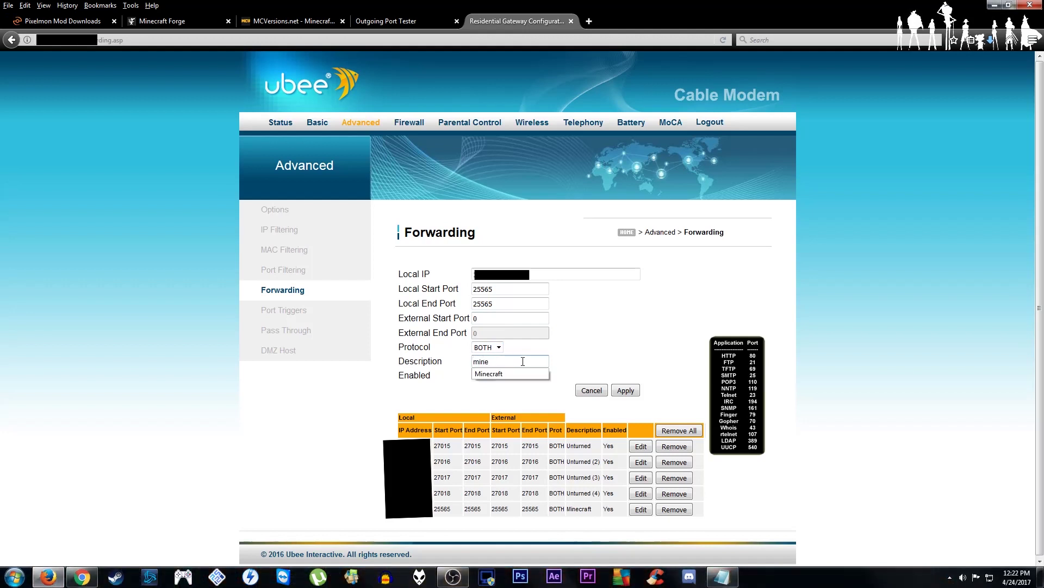
key(BackSpace)
key(BackSpace)
key(BackSpace)
key(BackSpace)
text(pixelmon)
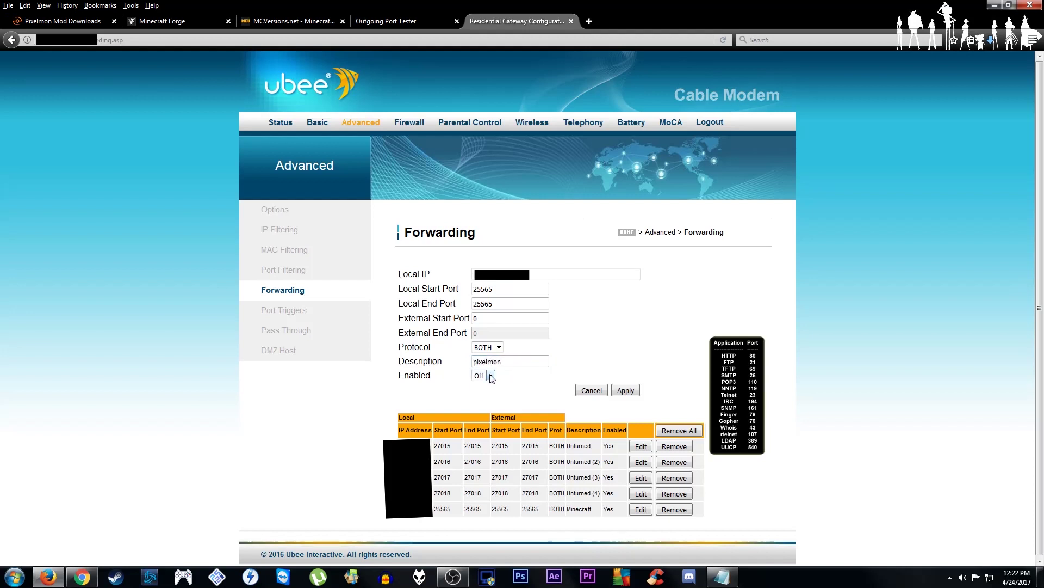
click(491, 377)
click(484, 395)
click(490, 377)
click(484, 387)
Try to apply the pixelmon forwarding rule, dismiss the alert and cancel the rule.
click(623, 395)
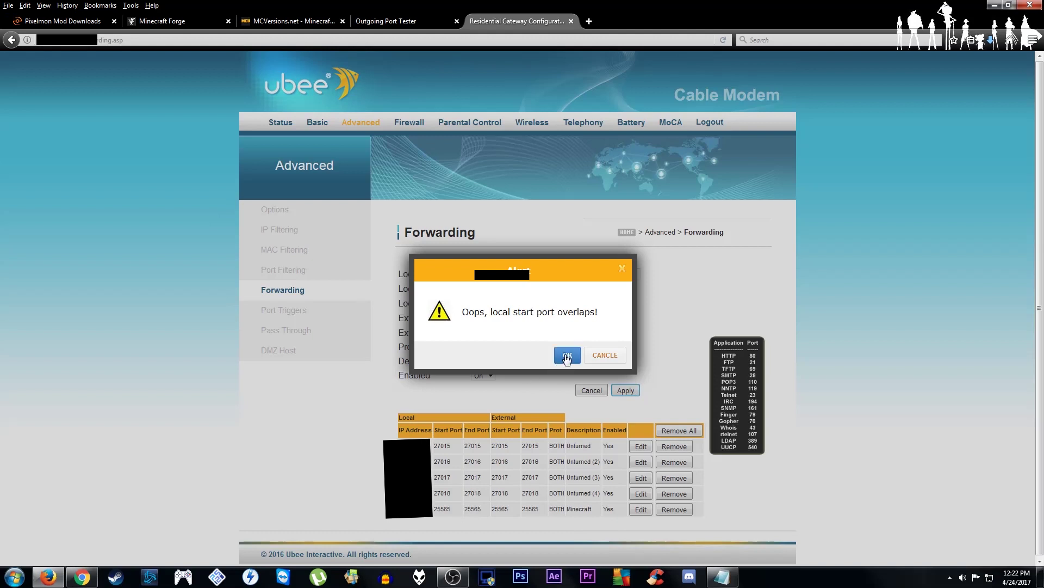
click(567, 355)
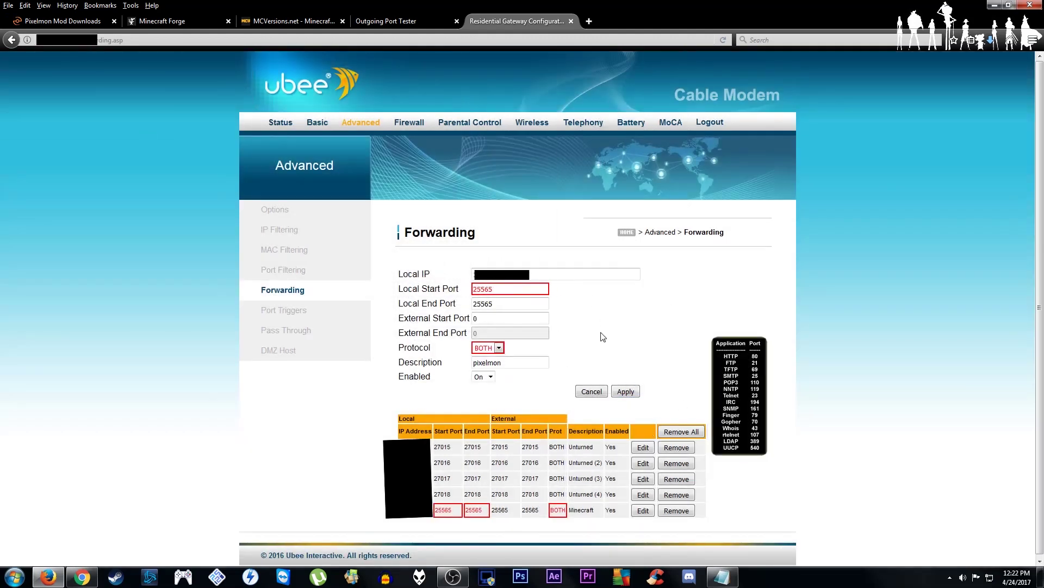
click(601, 389)
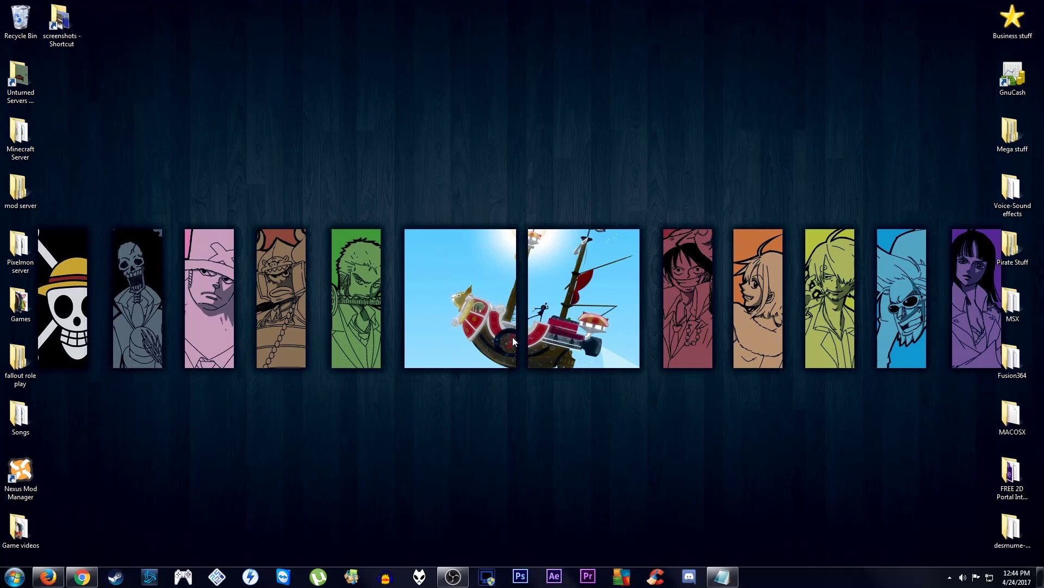
Create a desktop folder named Youtube server, open it to check its contents and close its window.
right_click(468, 257)
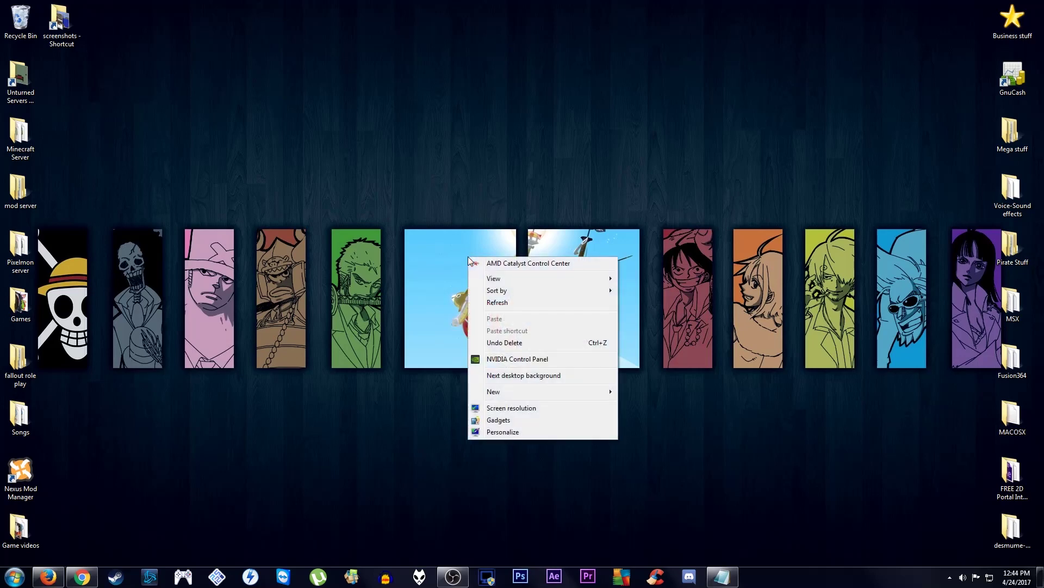
mouse_move(528, 397)
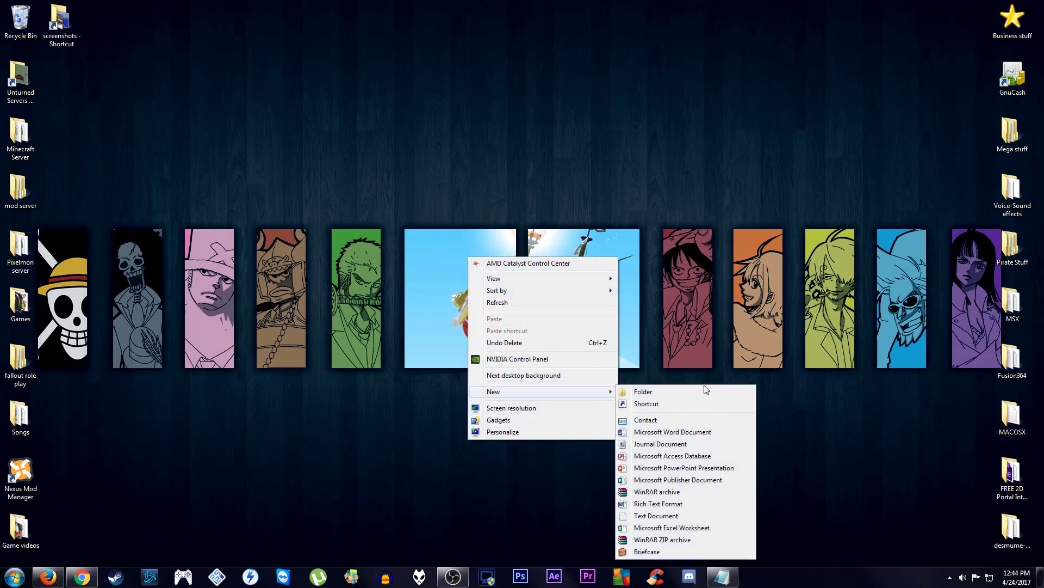
click(680, 391)
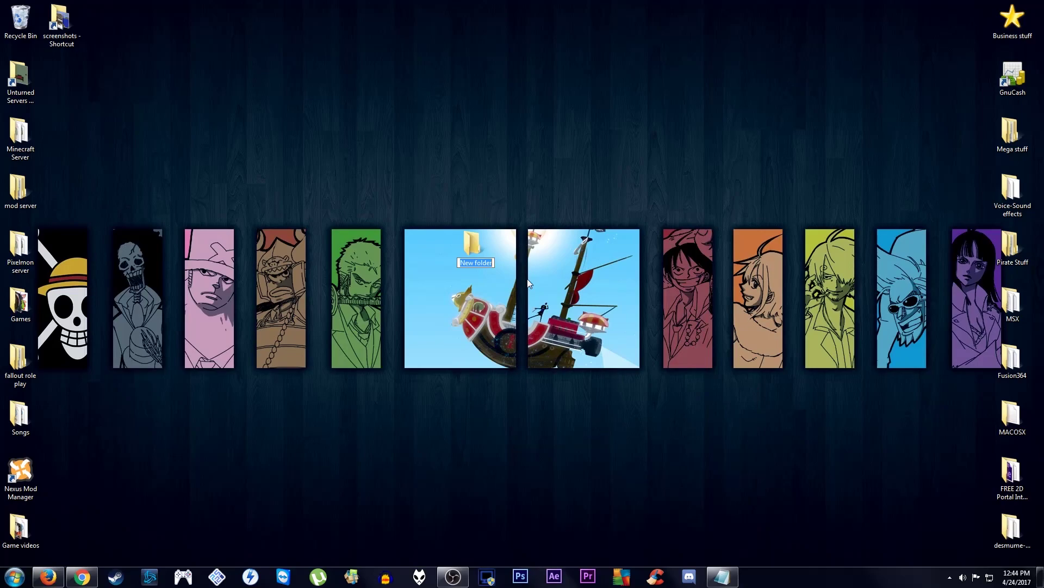
text(Youtube)
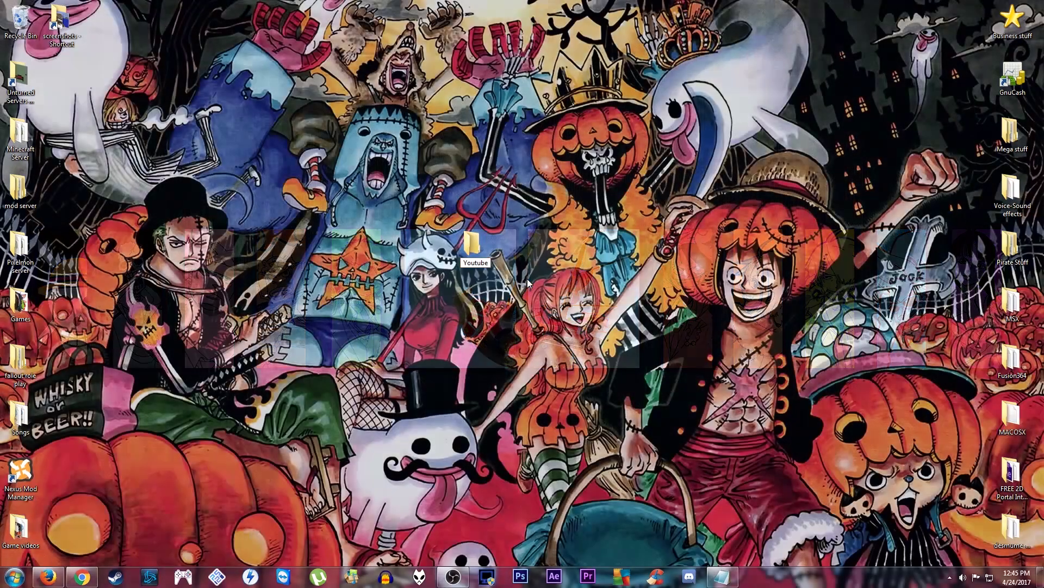
text( server)
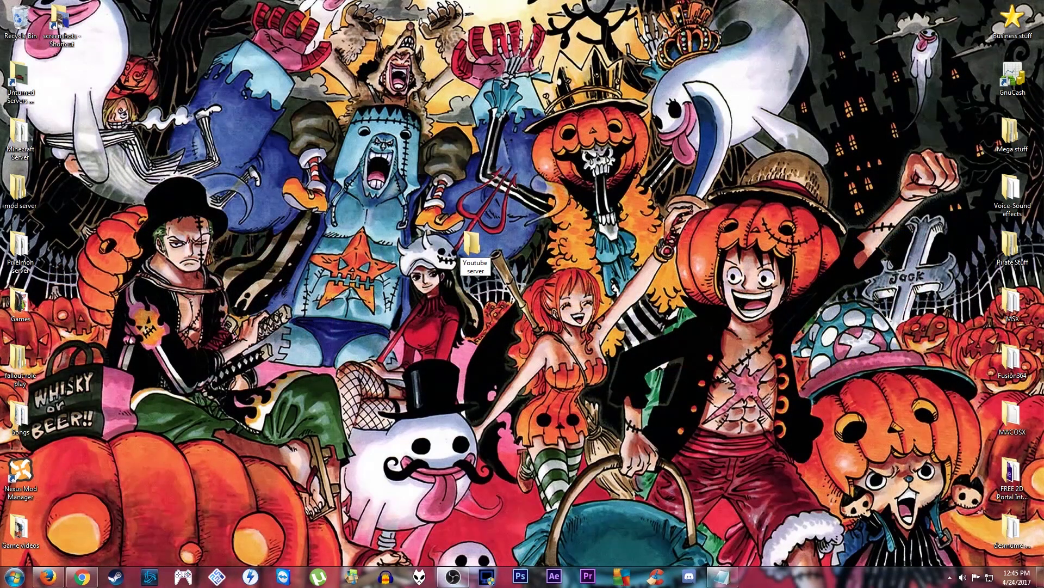
key(Return)
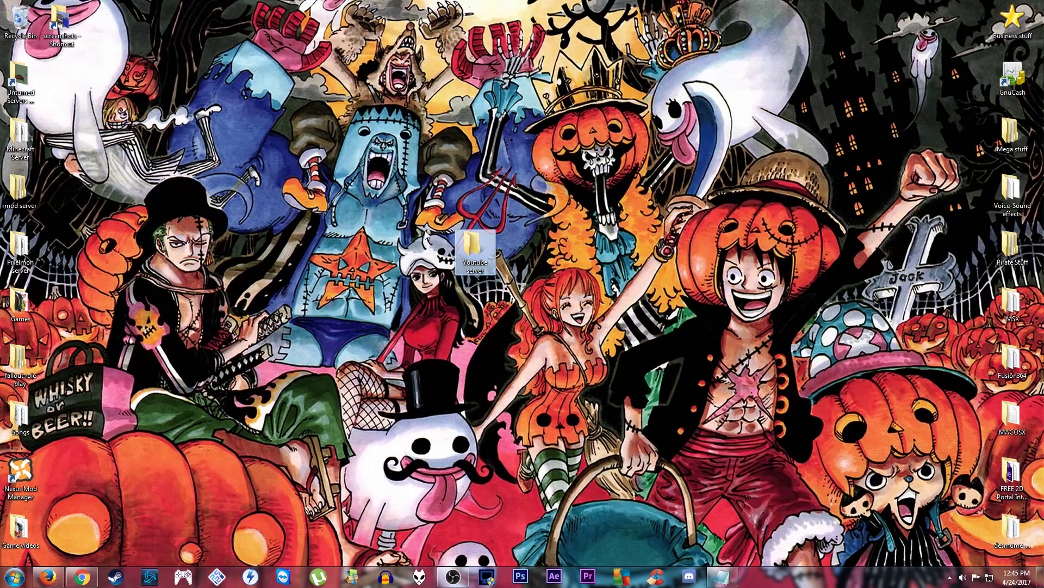
double_click(478, 246)
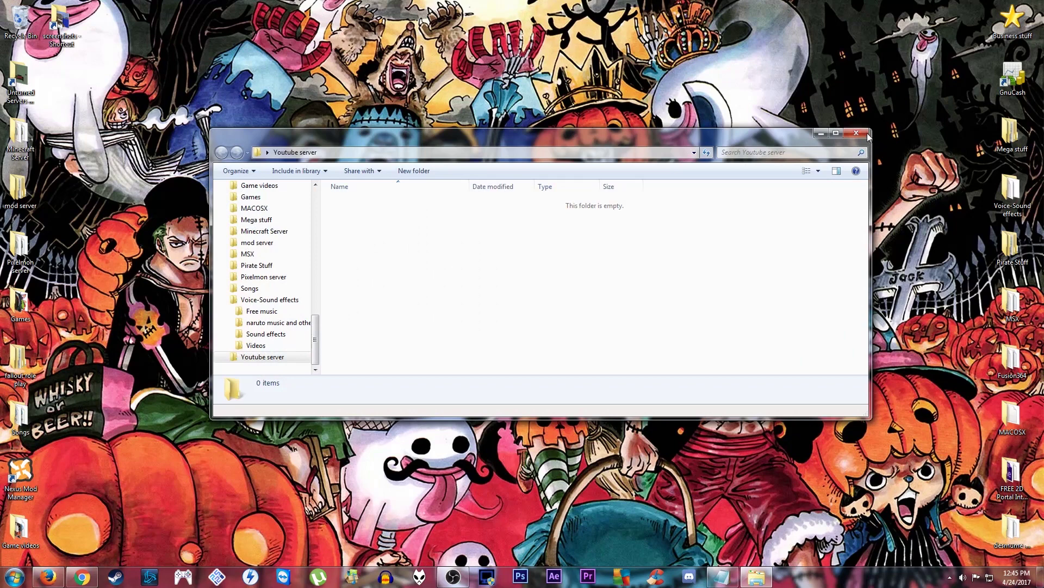
click(857, 133)
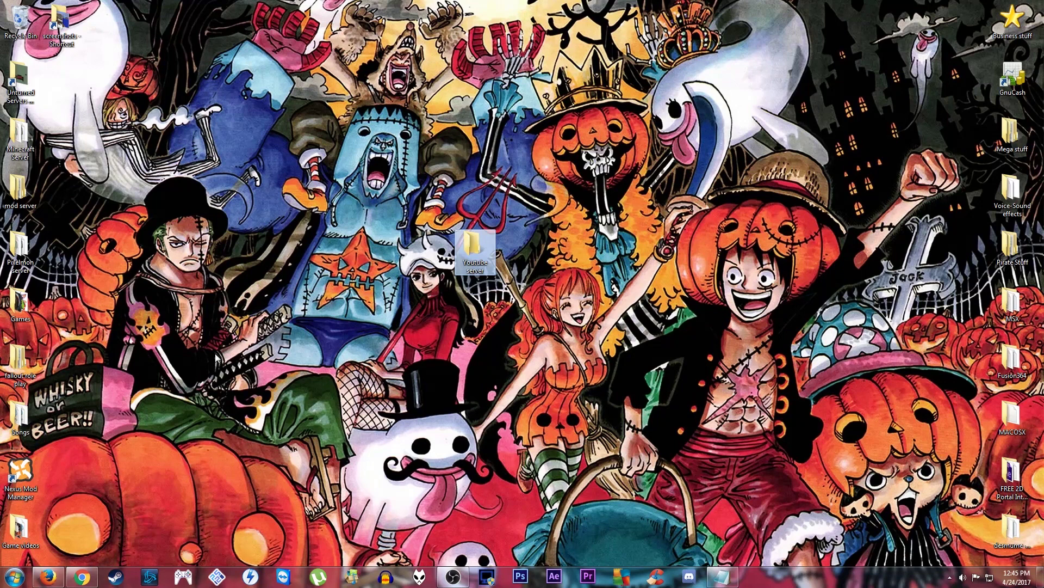
Switch to Firefox and start downloading the 1.10.2 stable release server jar from MCVersions.net.
click(48, 577)
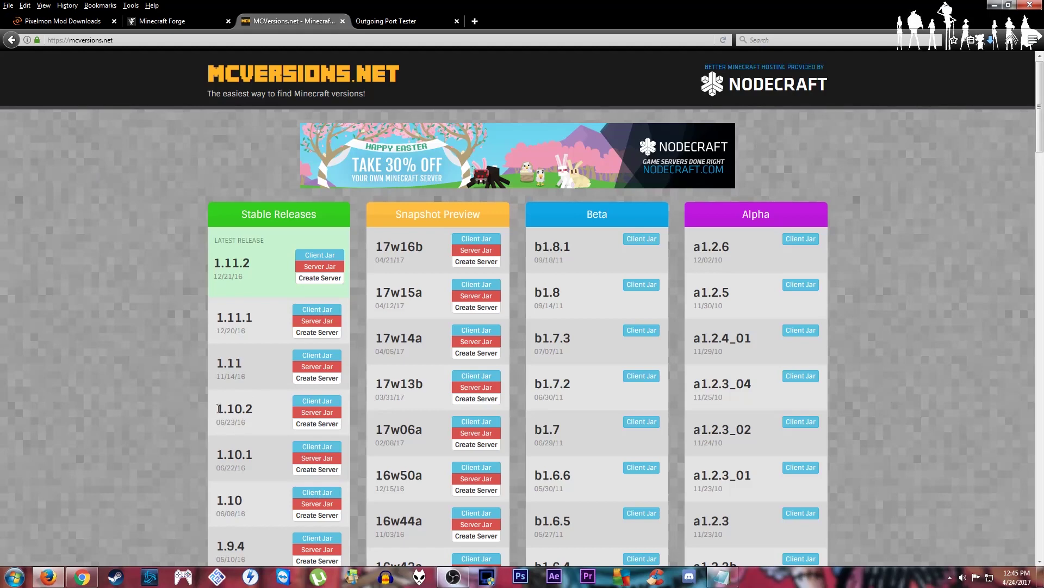
drag(217, 409, 266, 412)
click(291, 411)
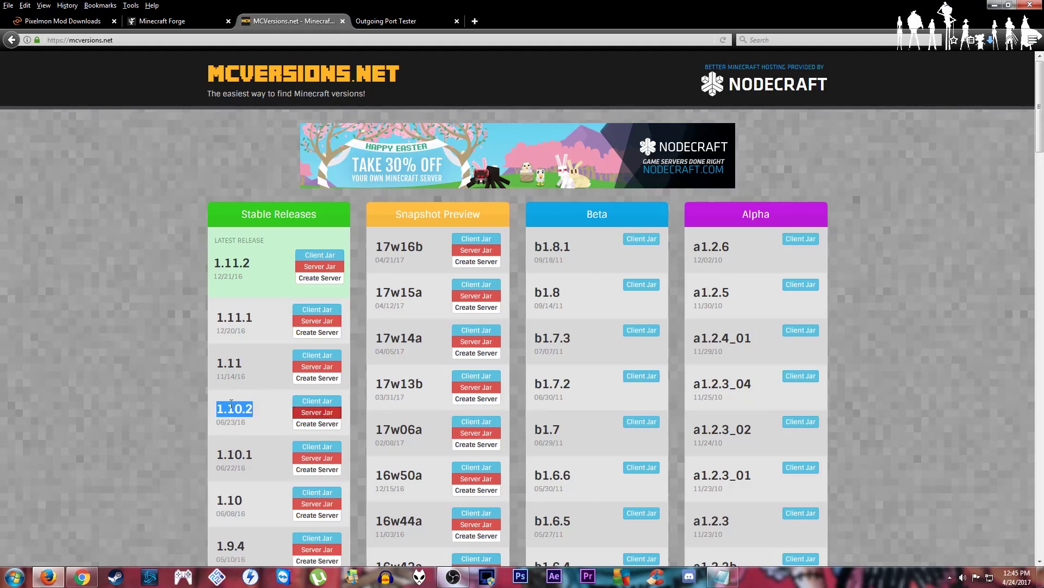
click(721, 250)
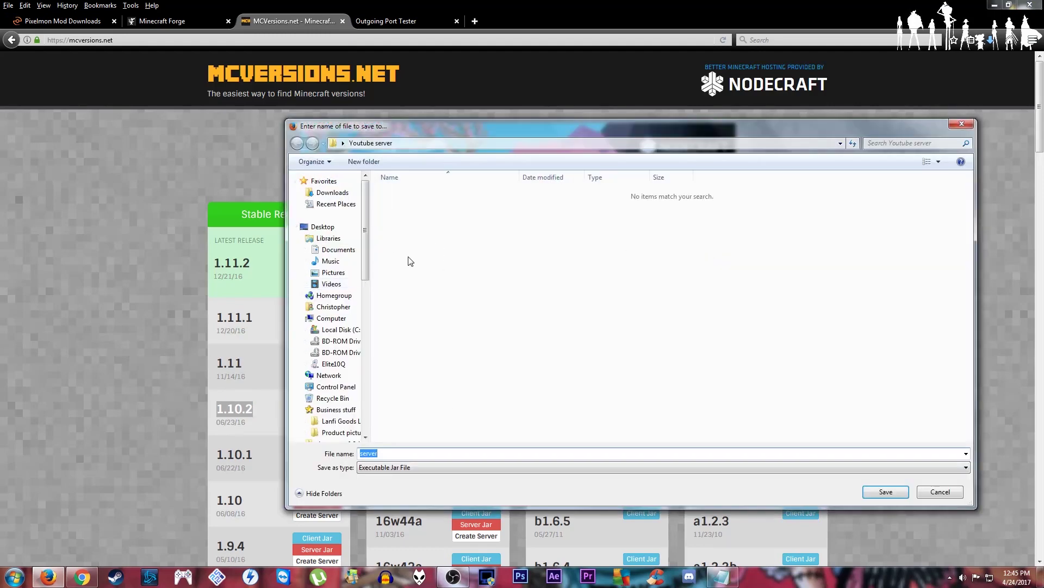
Save the server jar as minecraft server_1.10.2 in the desktop's Youtube server folder and close the MCVersions.net page.
click(324, 226)
double_click(566, 338)
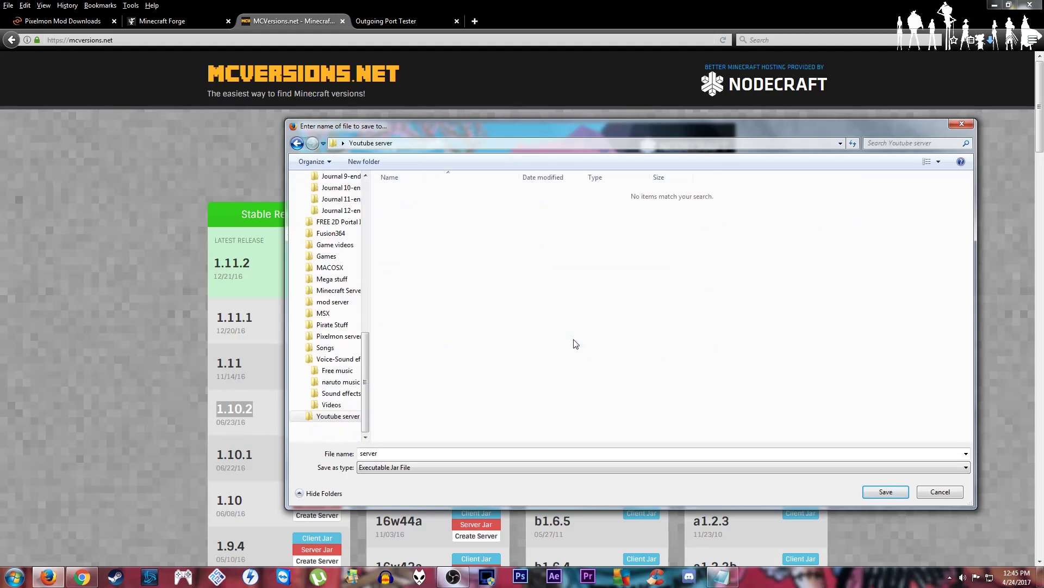
click(395, 454)
key(BackSpace)
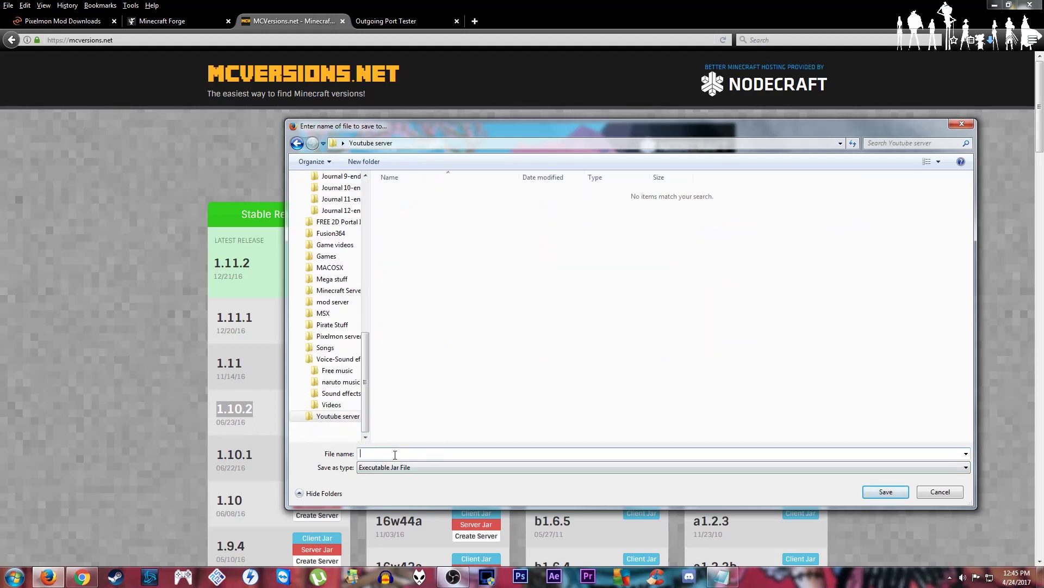
text(minecraft server_1.10.2)
key(Return)
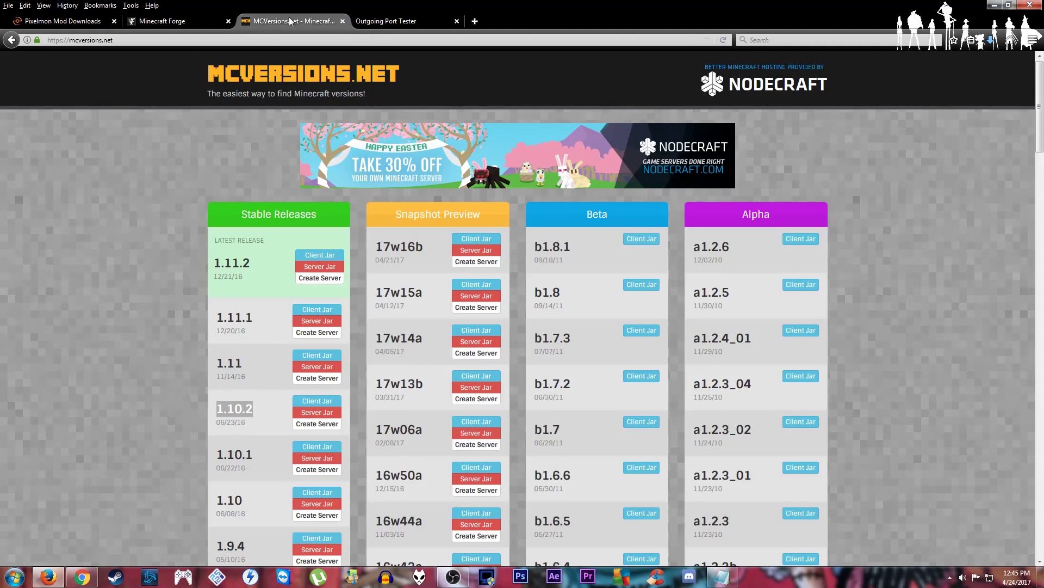
click(343, 22)
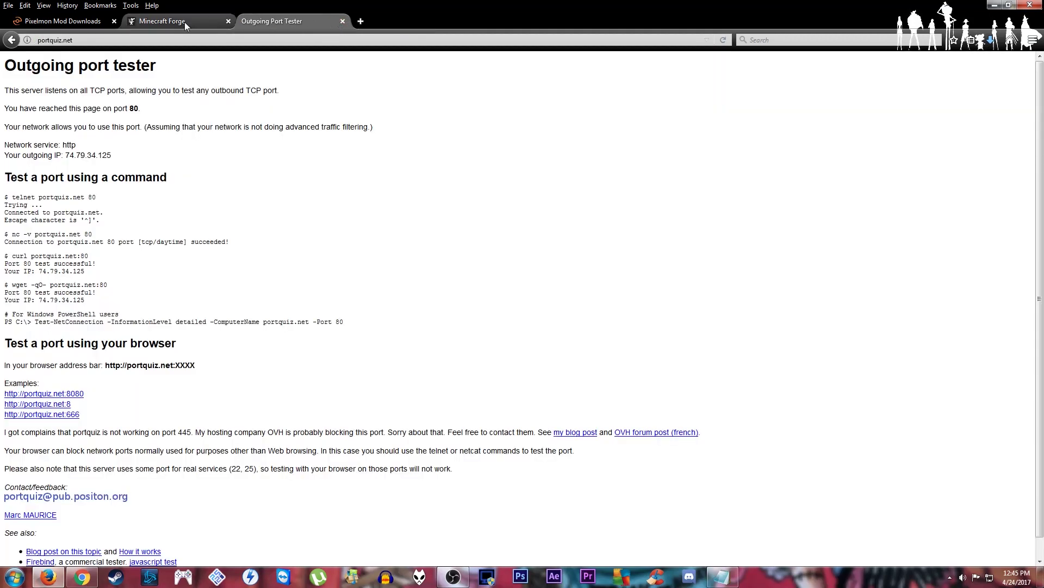
Download the recommended Forge 1.10.2 - 12.18.3.2185 installer, skipping the ad, into the Youtube server folder and close the ad page.
click(182, 22)
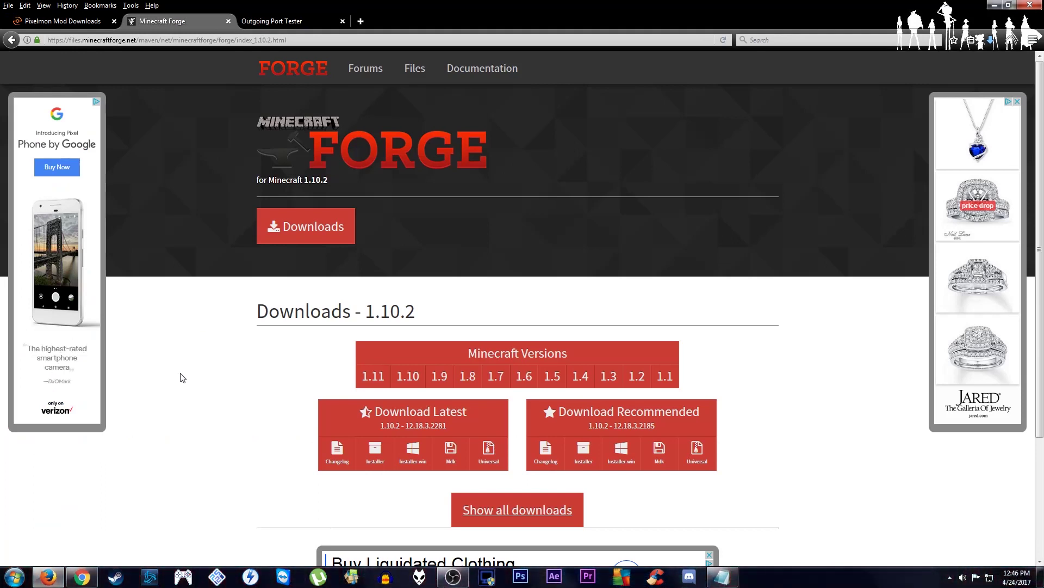
click(588, 462)
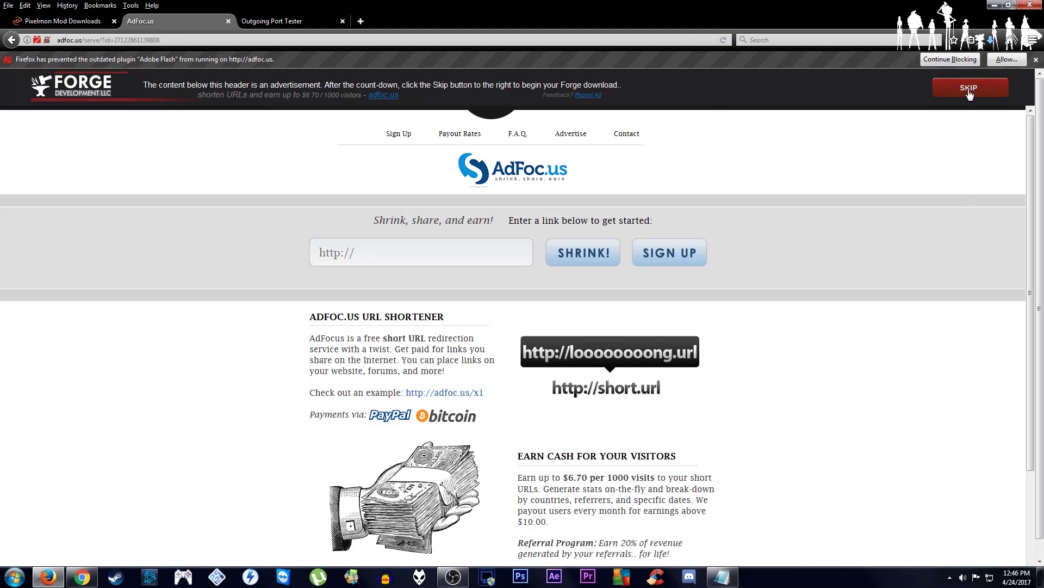
click(969, 92)
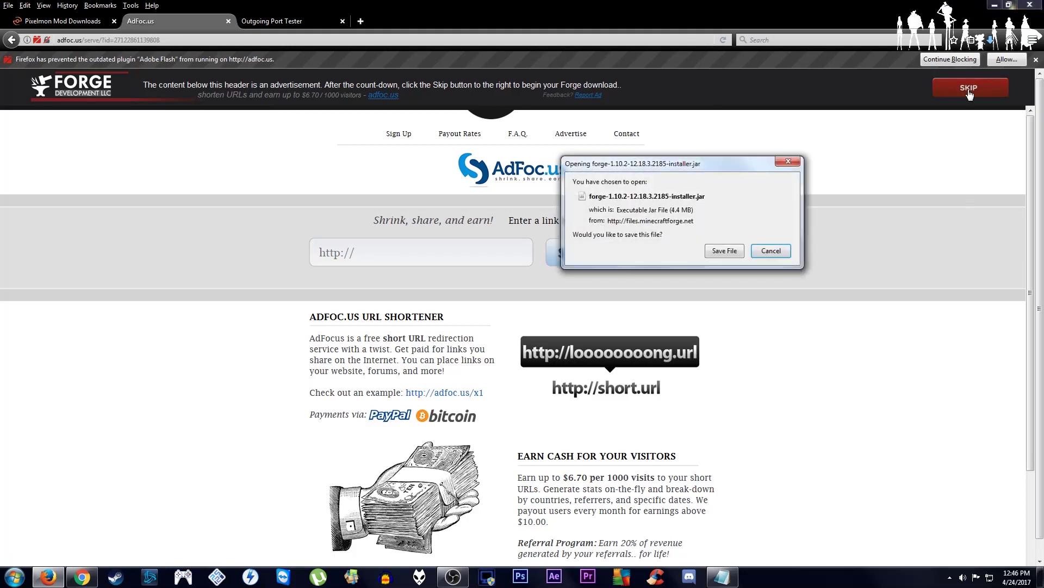
click(723, 251)
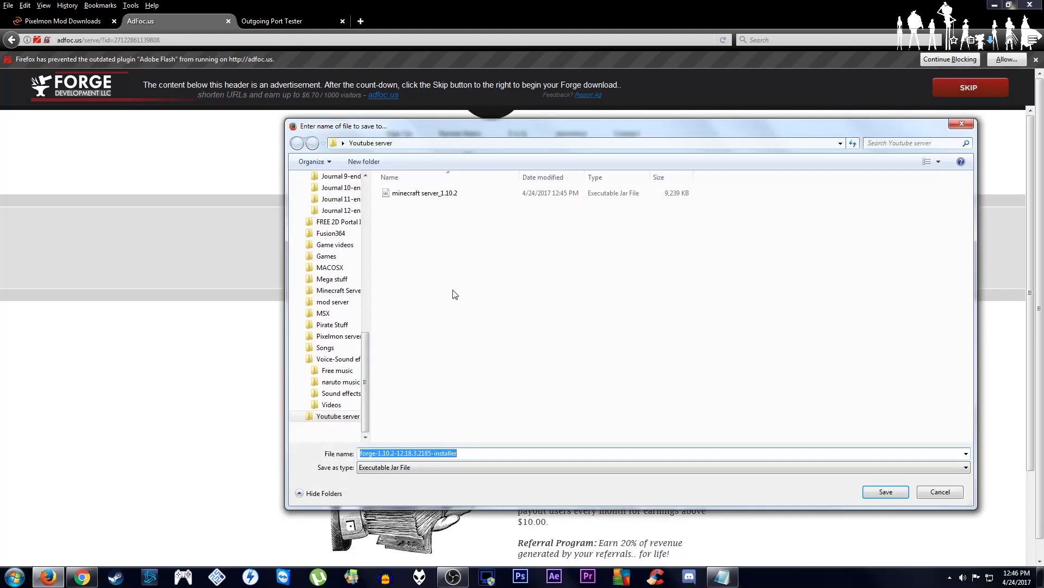
click(872, 493)
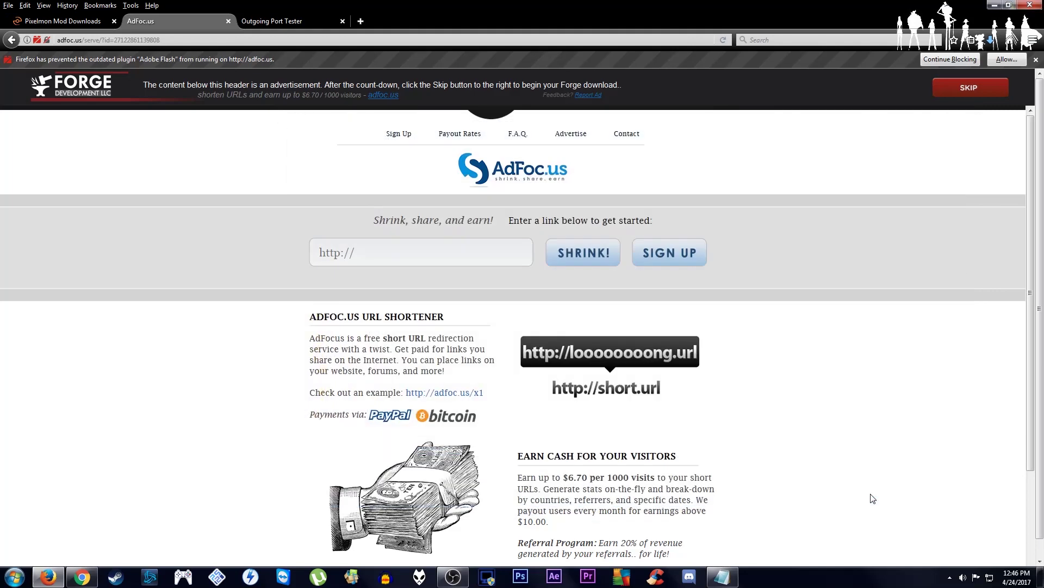
click(228, 22)
Download Pixelmon 5.0.3 for 1.10.2 from the Pixelmon site into the Youtube server folder and close its download page.
click(63, 21)
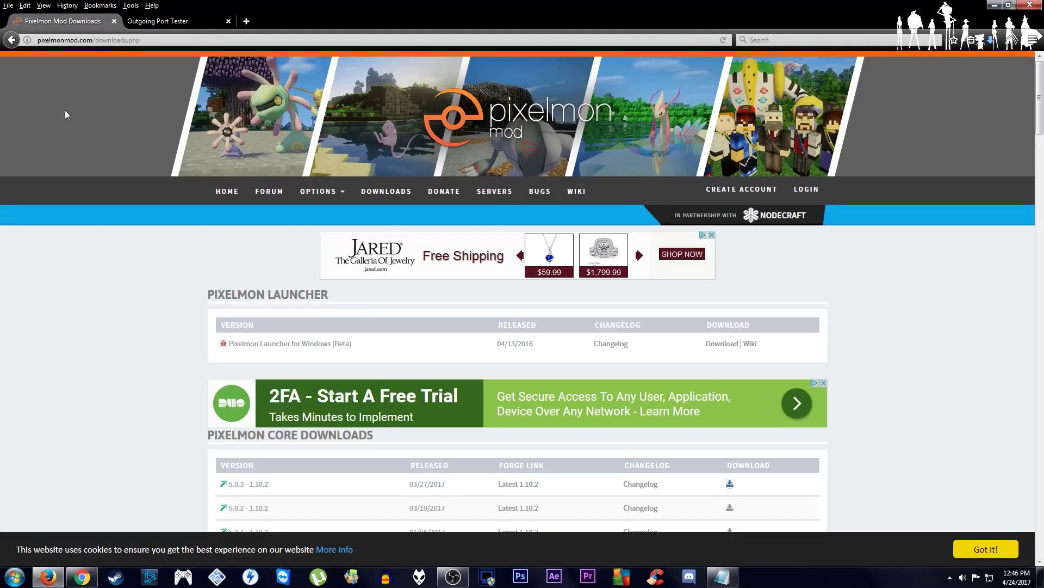
scroll(52, 169, down, 3)
scroll(54, 177, down, 2)
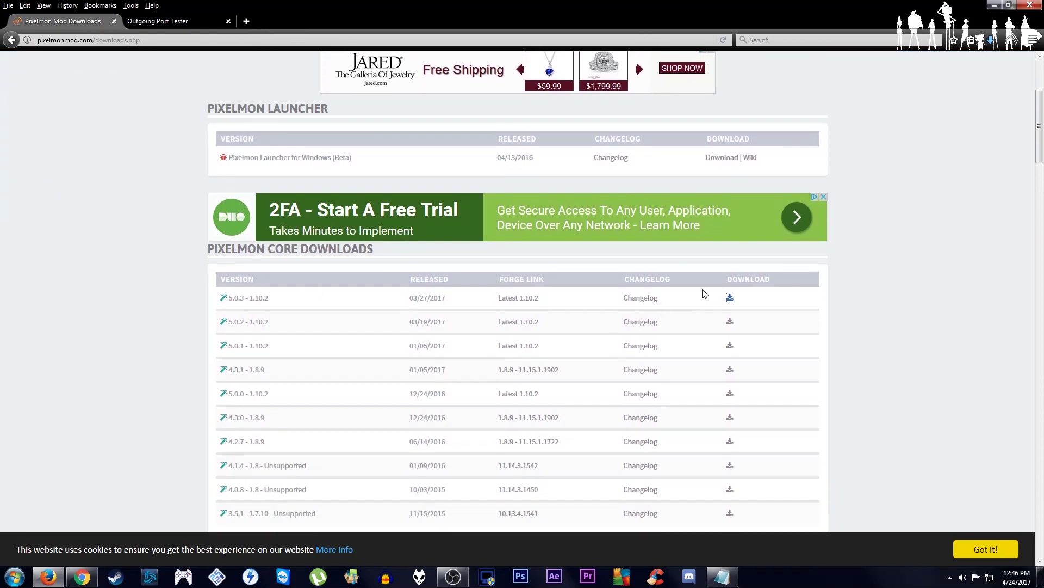
click(730, 299)
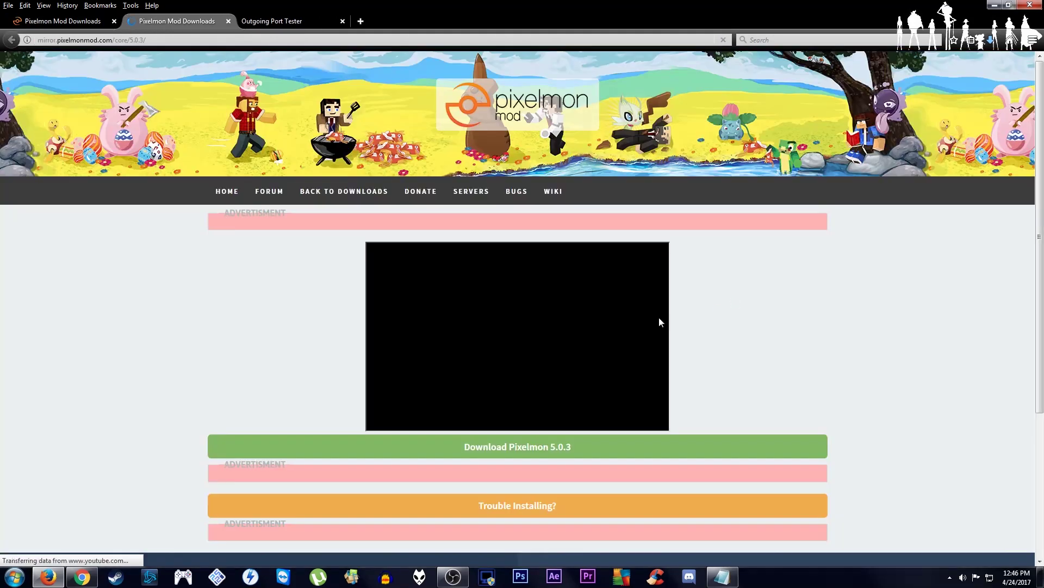
scroll(302, 400, down, 2)
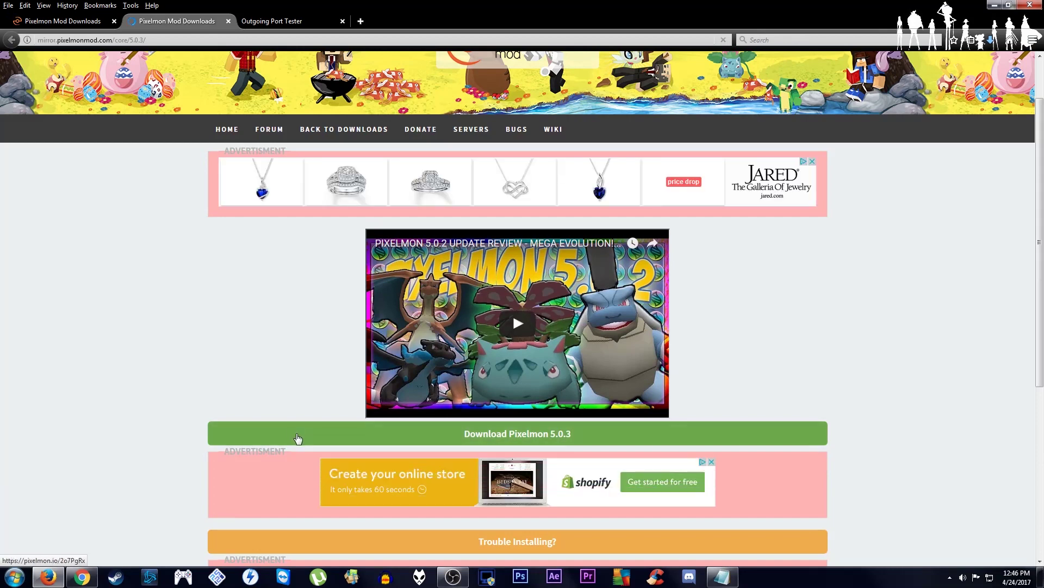
click(297, 435)
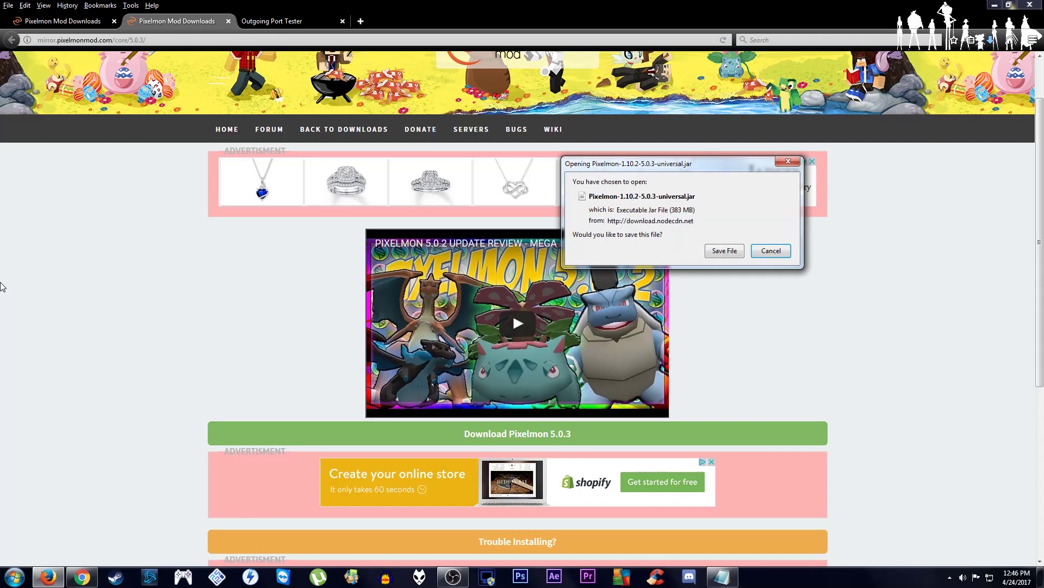
click(732, 252)
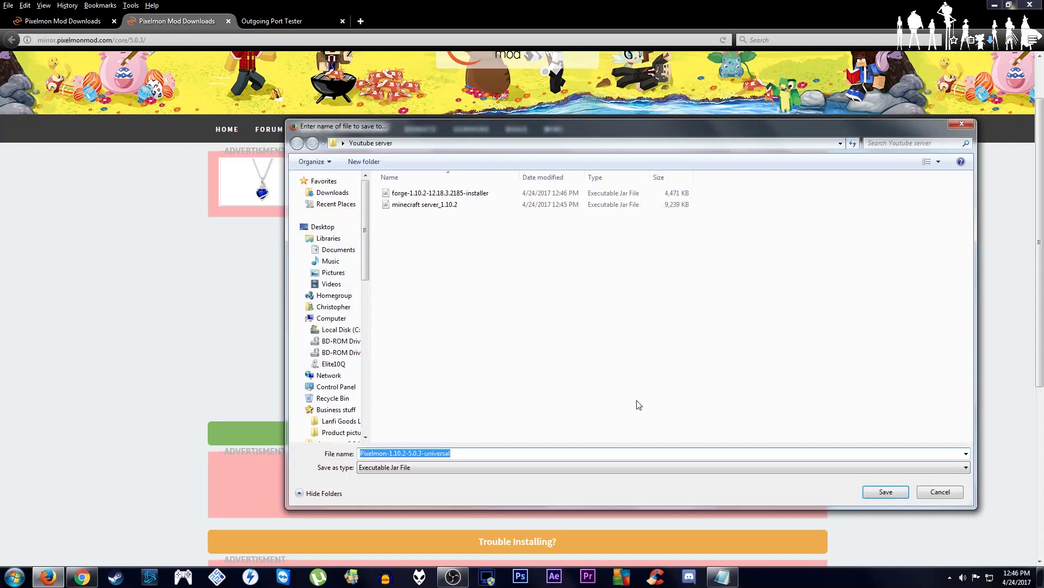
click(883, 492)
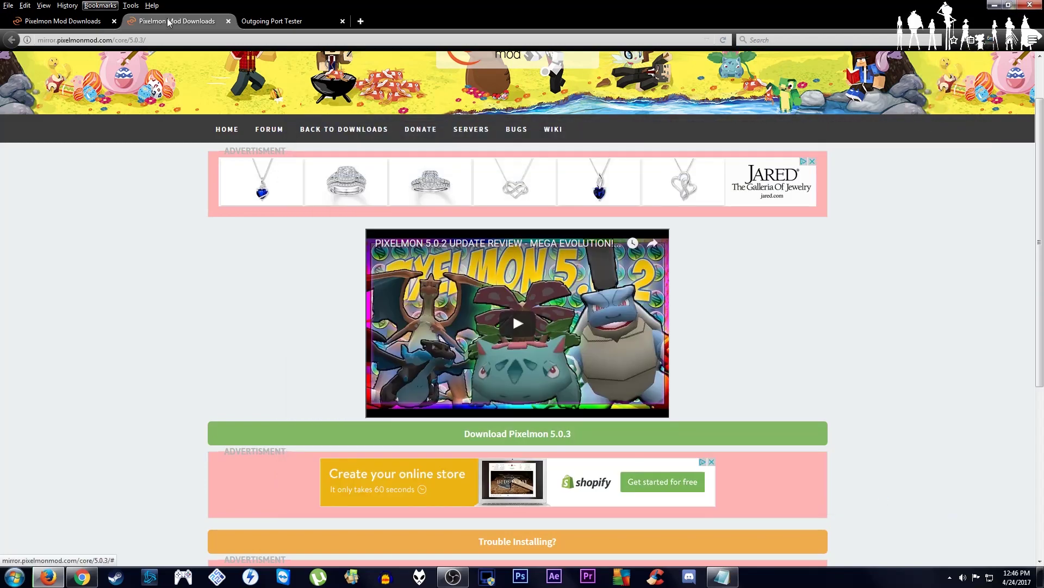
click(228, 21)
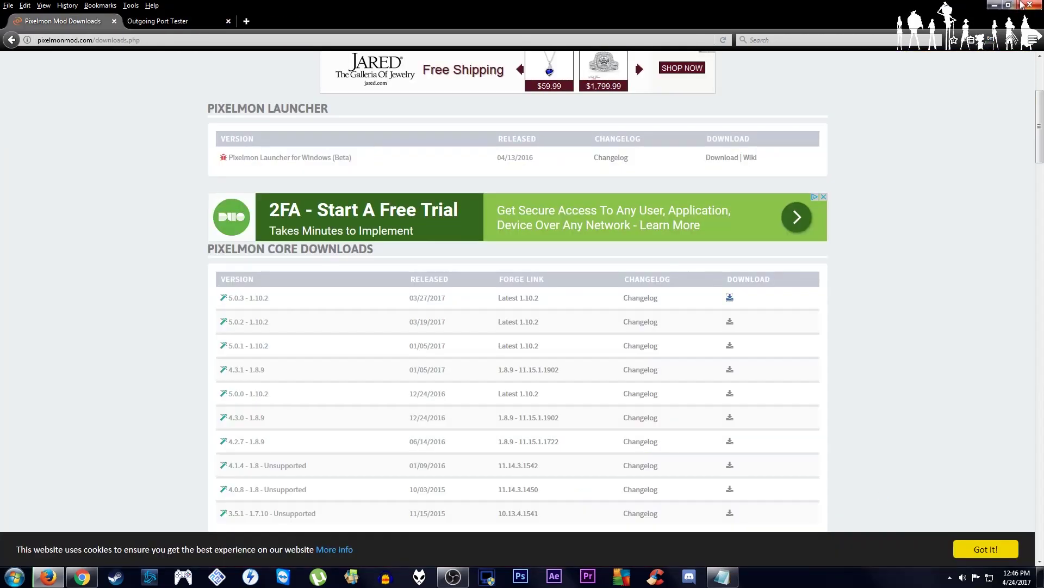
Minimize the browser, open the Youtube server folder on the desktop and run minecraft server_1.10.2 to generate the server files.
click(993, 5)
double_click(486, 237)
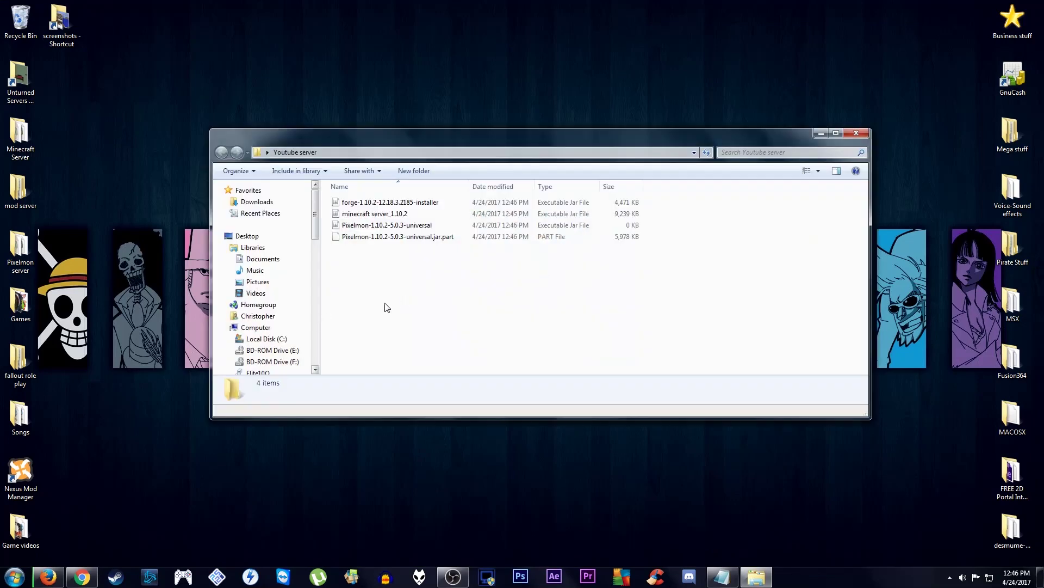
click(381, 225)
click(381, 237)
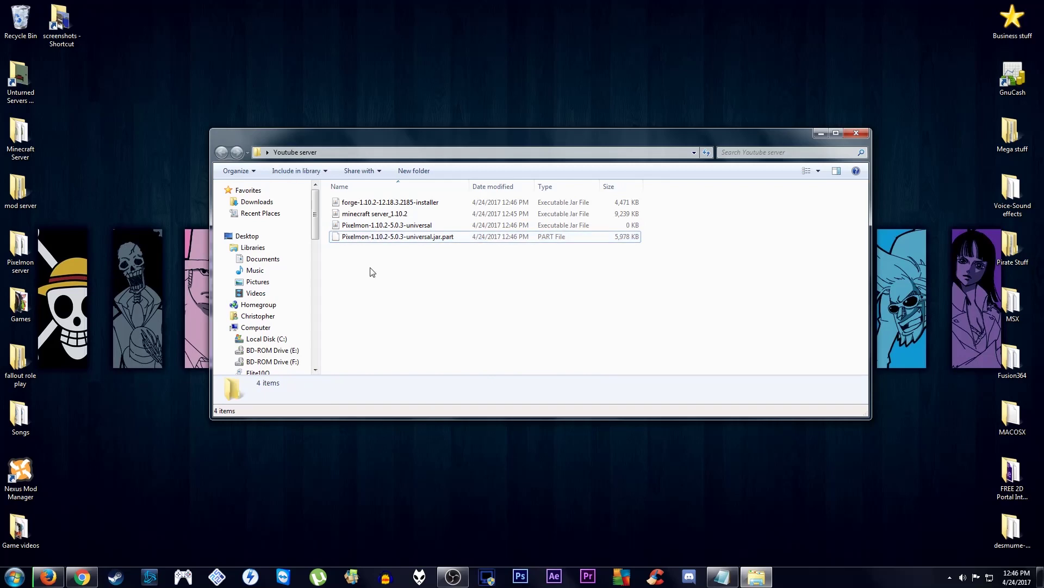
click(370, 215)
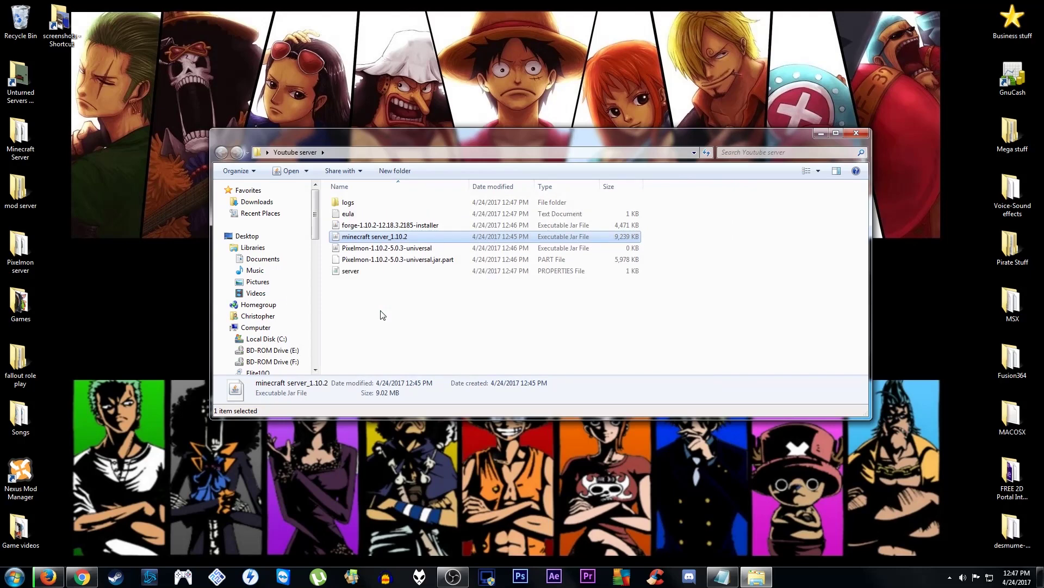
Accept the agreement by setting eula=true in the eula text file, then save and close it.
double_click(348, 214)
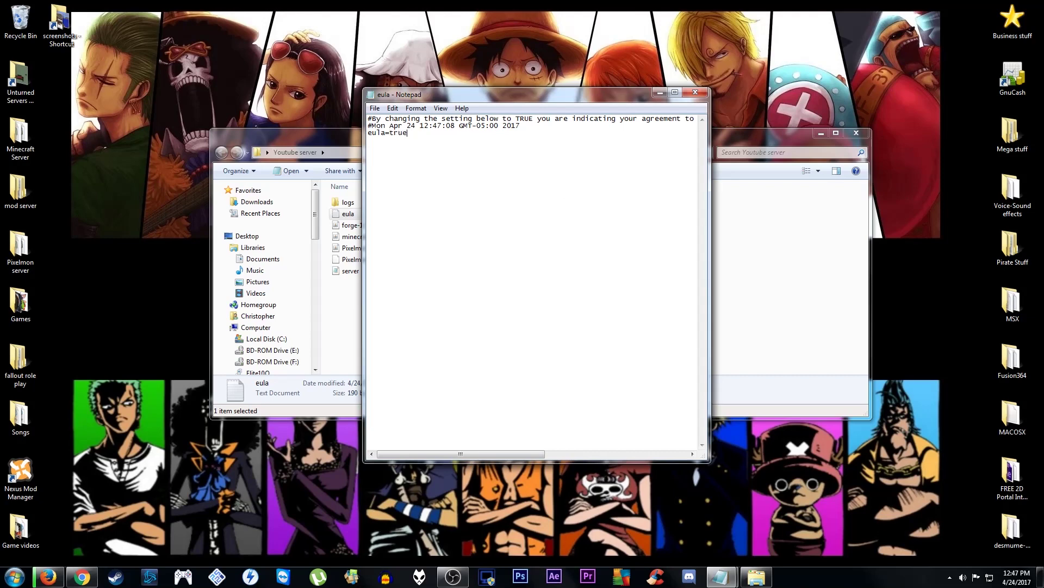
click(375, 108)
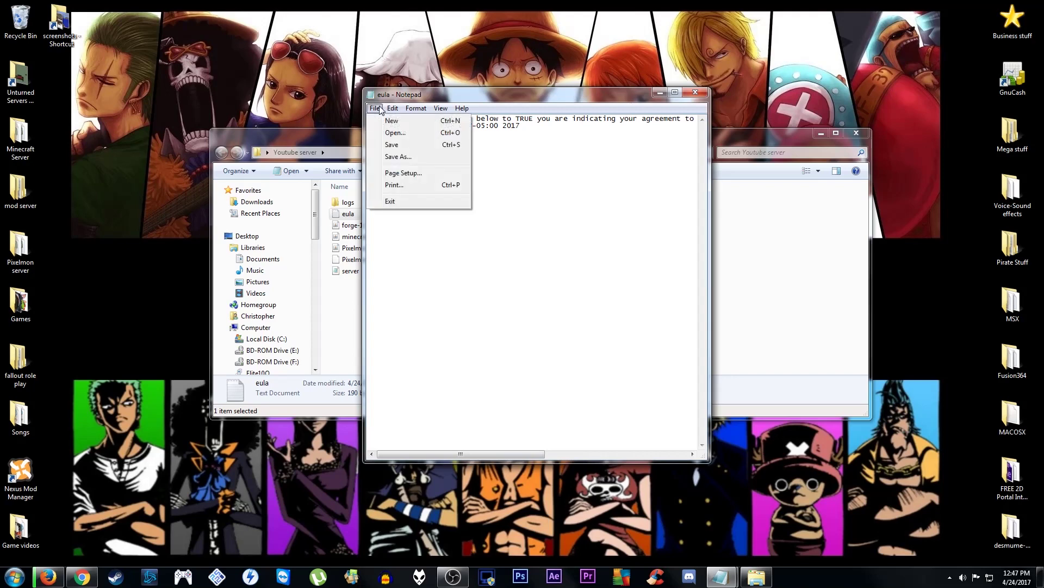
click(411, 145)
click(696, 92)
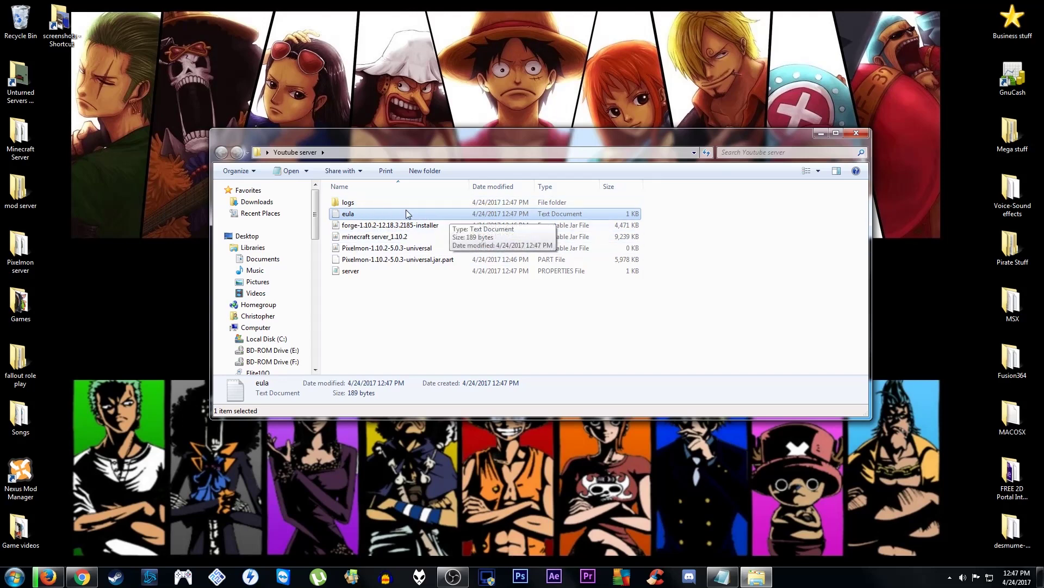
Run the Forge installer with the Install server option and the desktop's Youtube server folder as the target directory.
click(386, 225)
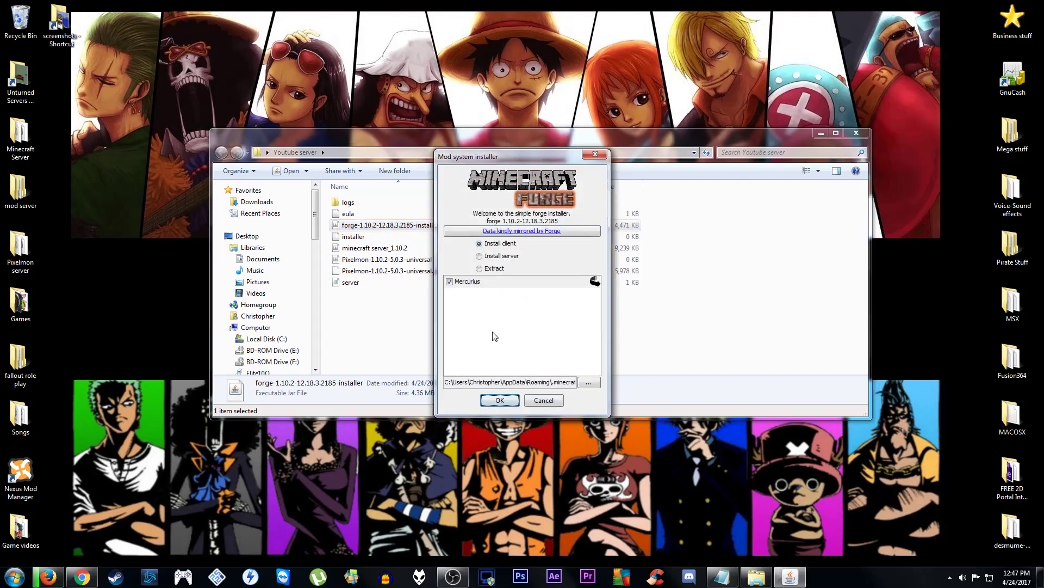
click(510, 258)
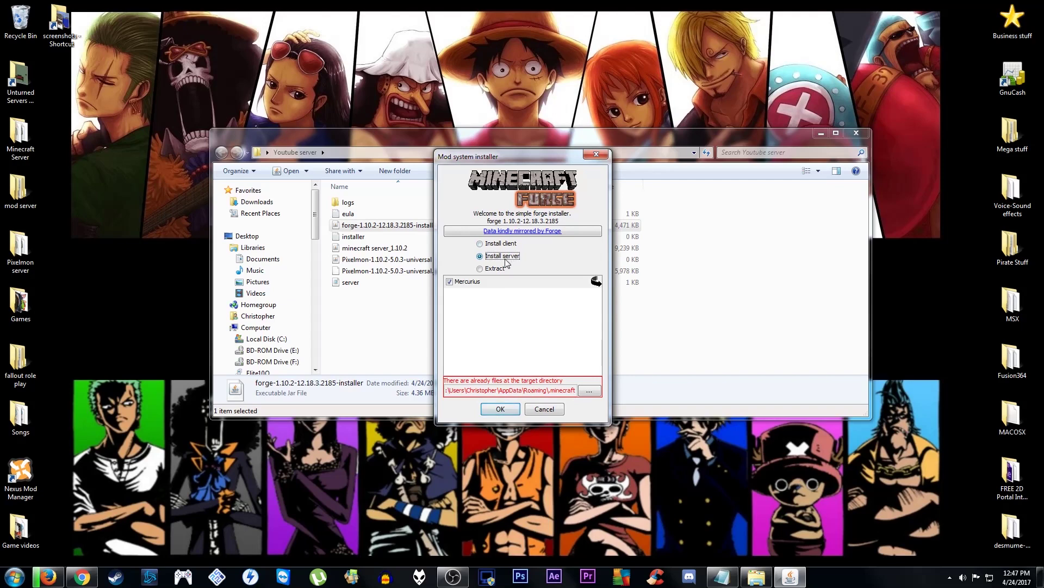
click(589, 391)
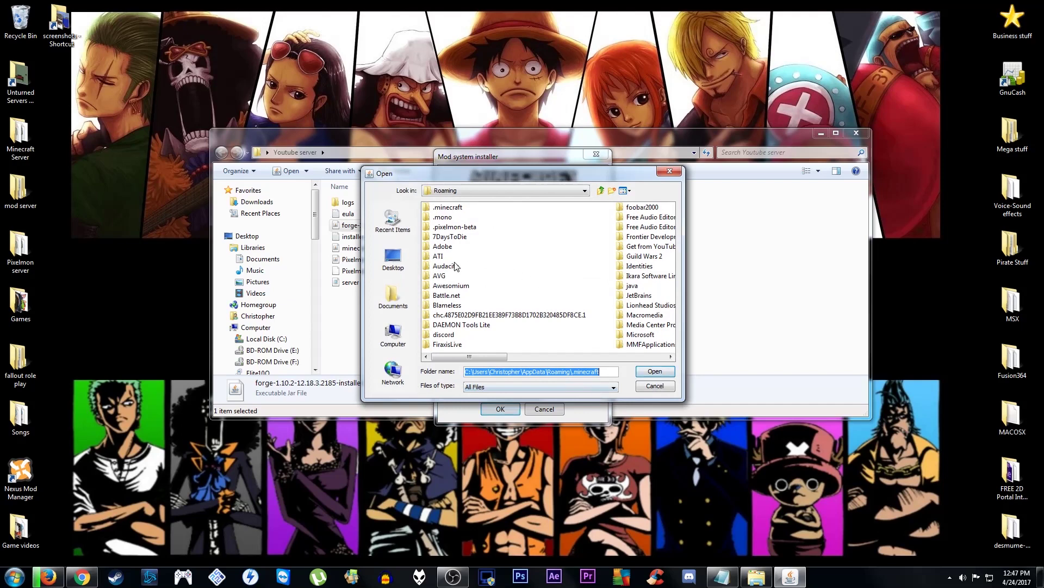
click(393, 258)
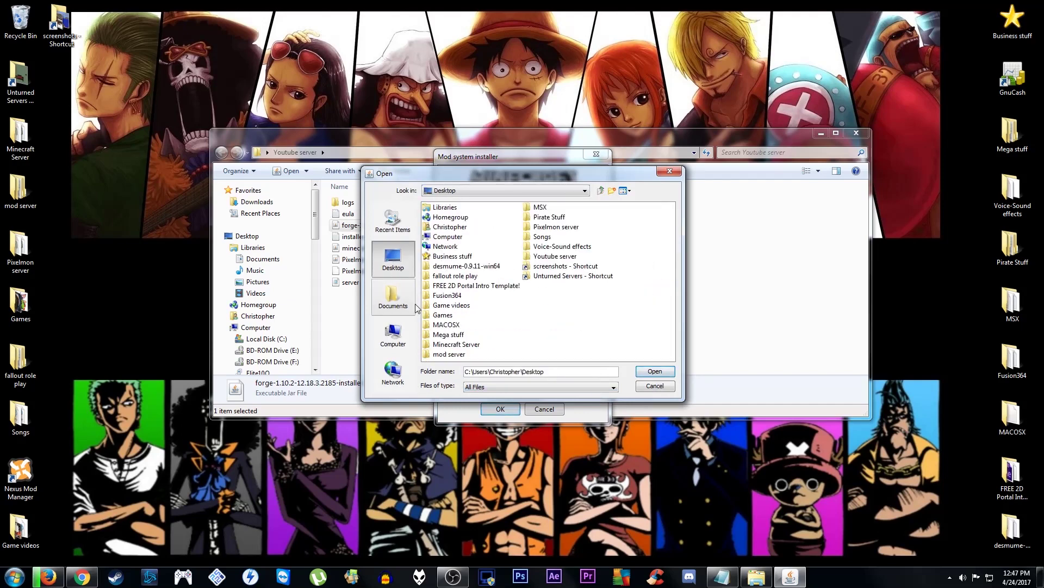
click(555, 256)
click(653, 372)
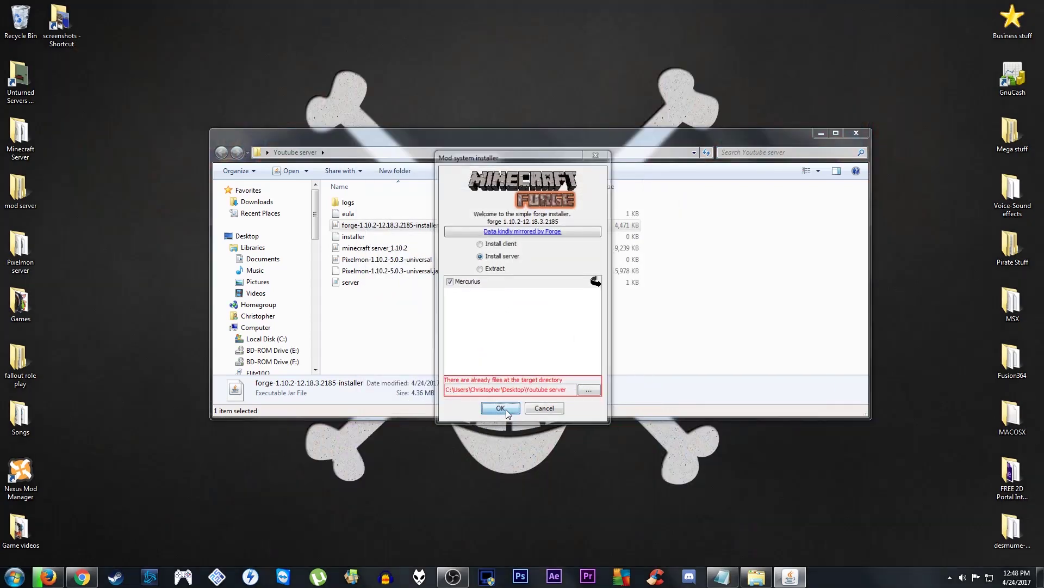
click(506, 409)
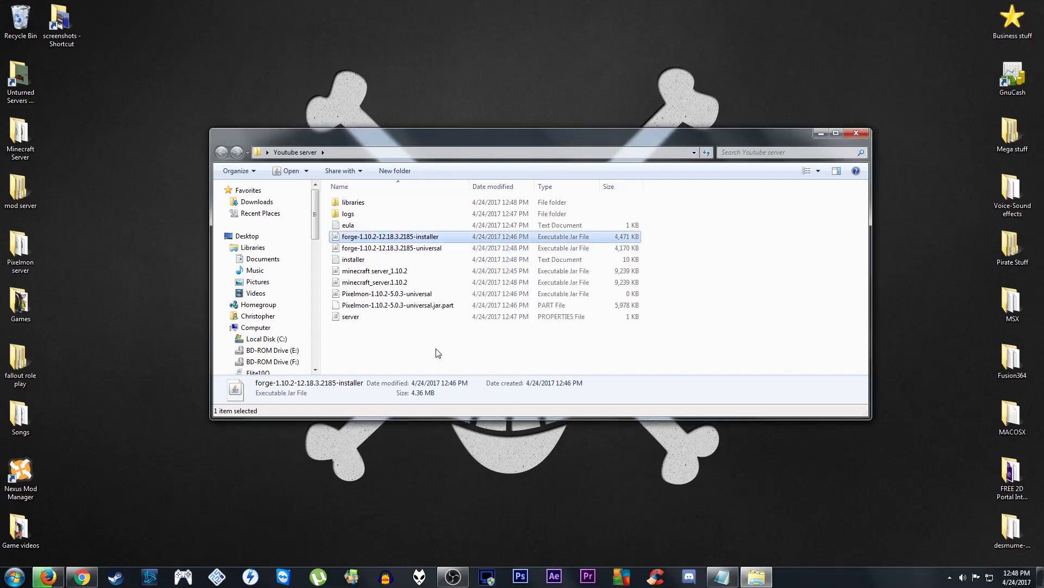
Launch the Forge server from forge-1.10.2-12.18.3.2185-universal in the Youtube server folder.
click(372, 204)
click(369, 250)
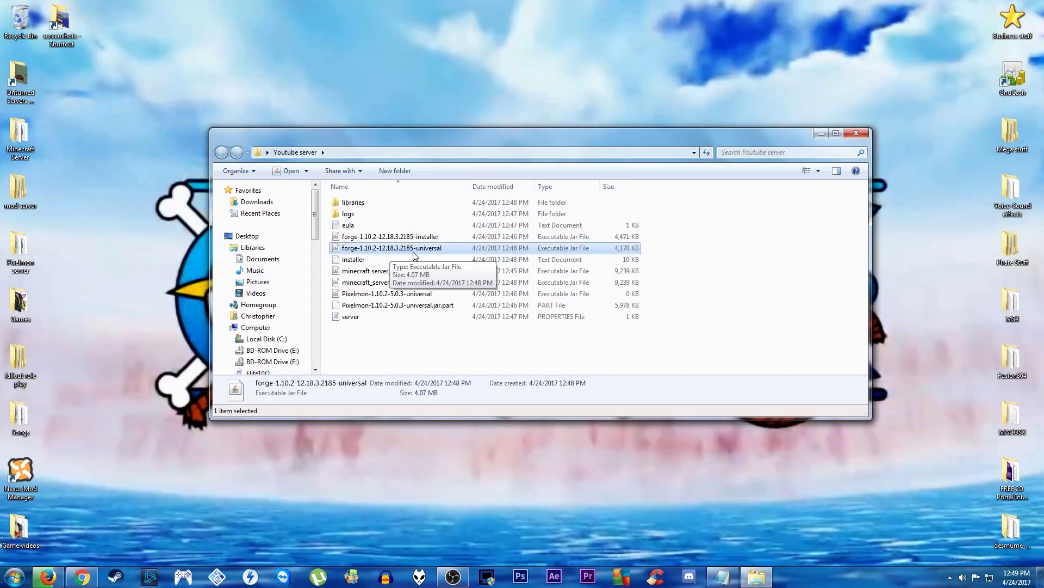
double_click(384, 251)
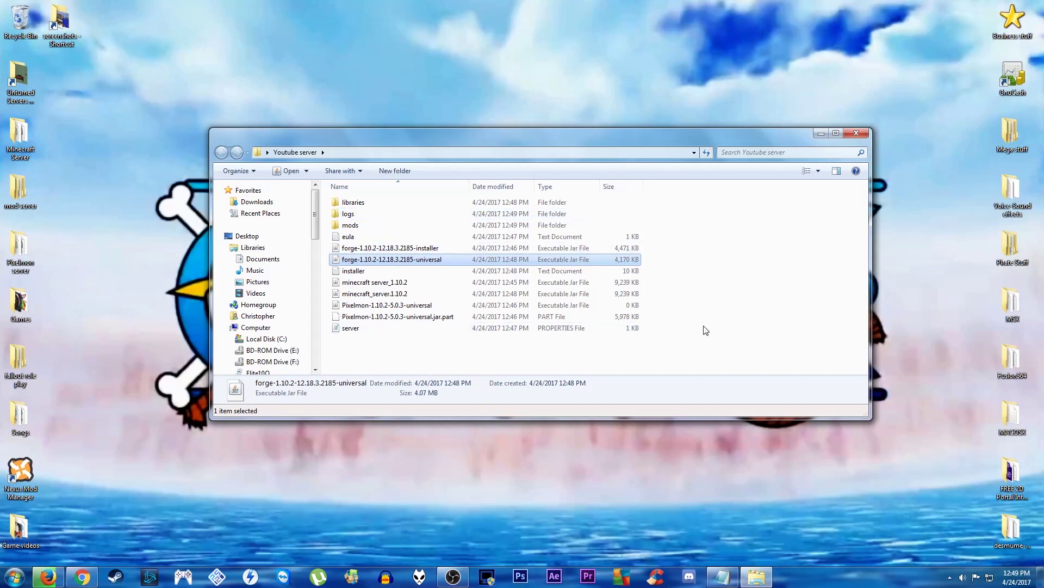
drag(686, 299, 601, 329)
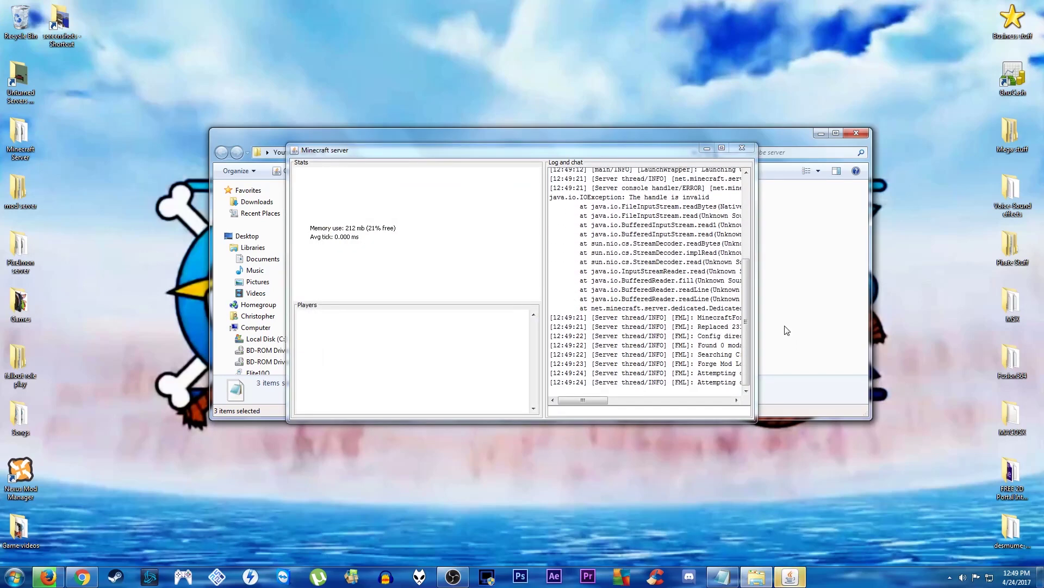
Move and enlarge the Minecraft server window to follow the startup log until the spawn area is prepared.
drag(530, 151, 765, 136)
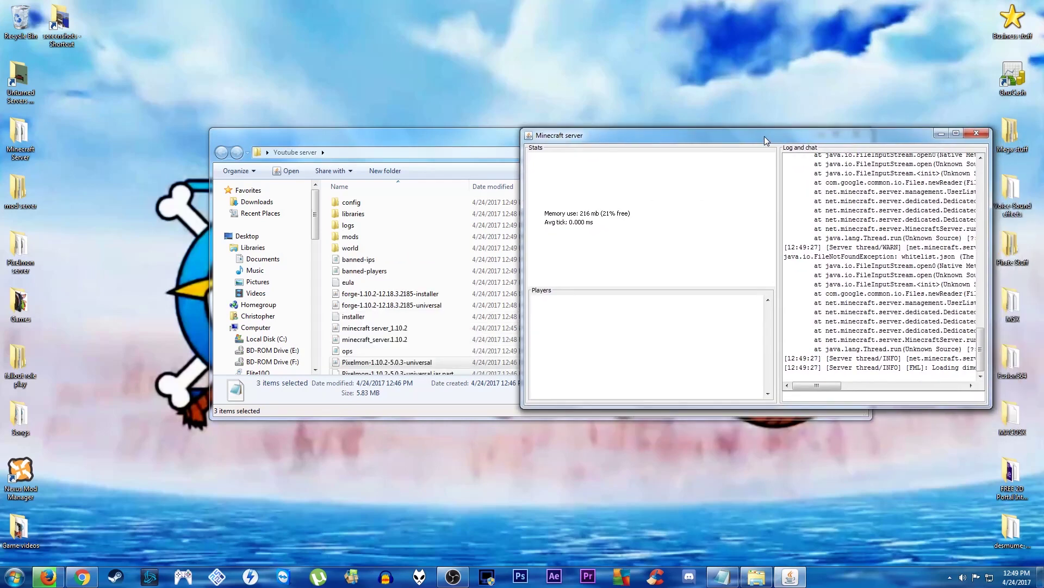
click(422, 141)
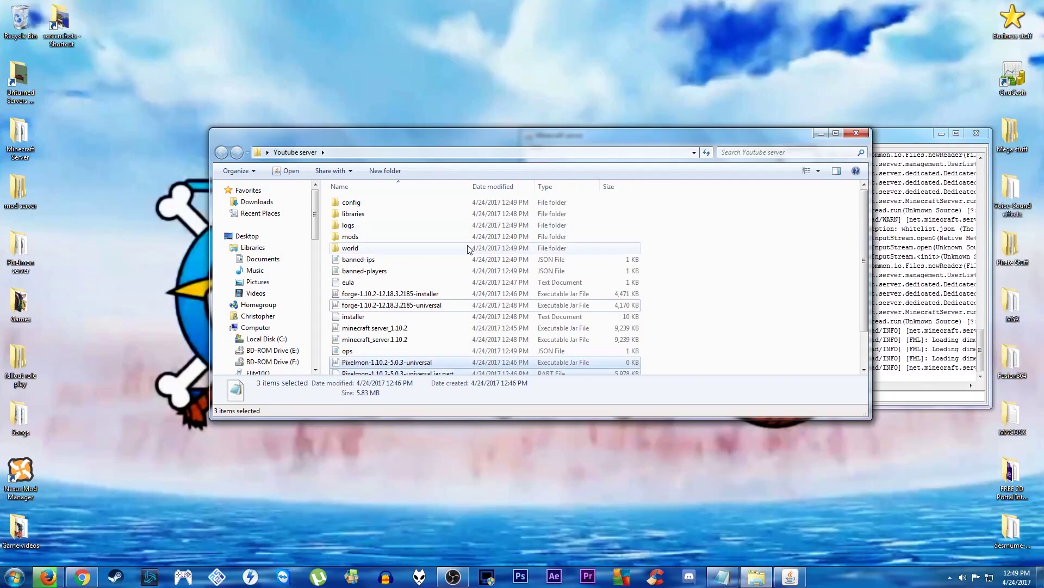
scroll(469, 249, down, 2)
scroll(469, 249, up, 2)
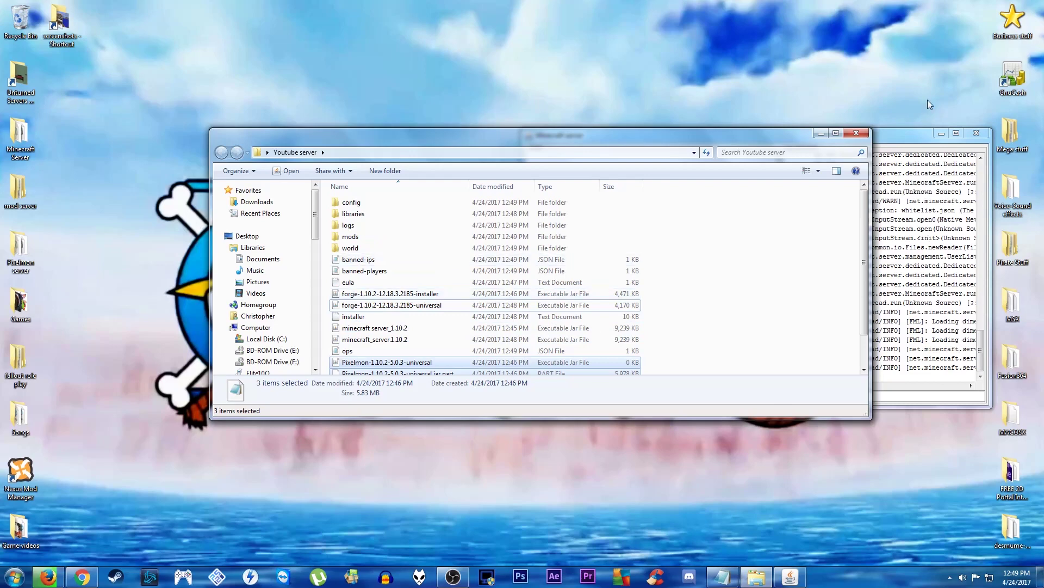
click(905, 138)
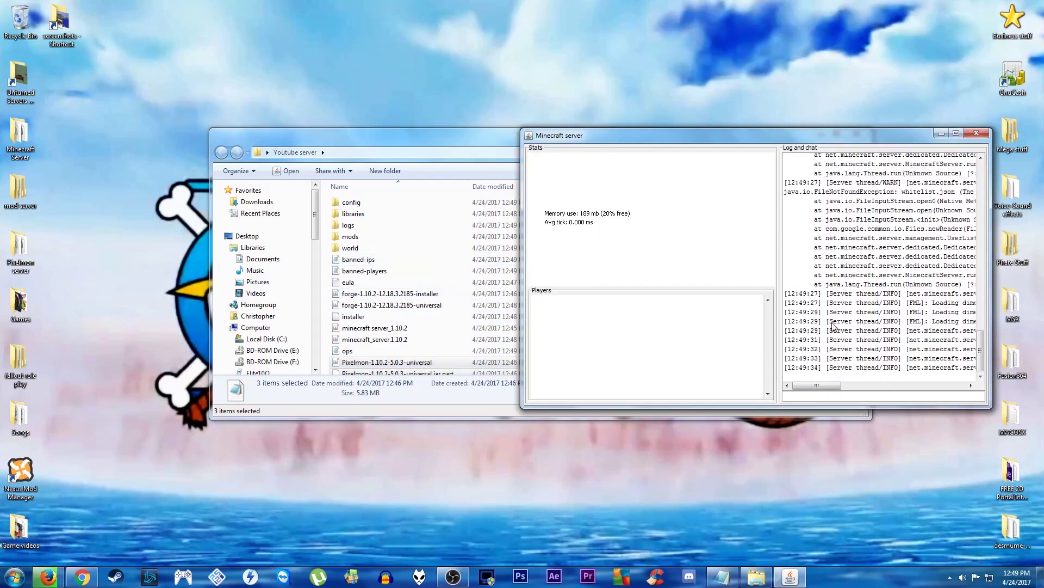
drag(697, 140, 506, 94)
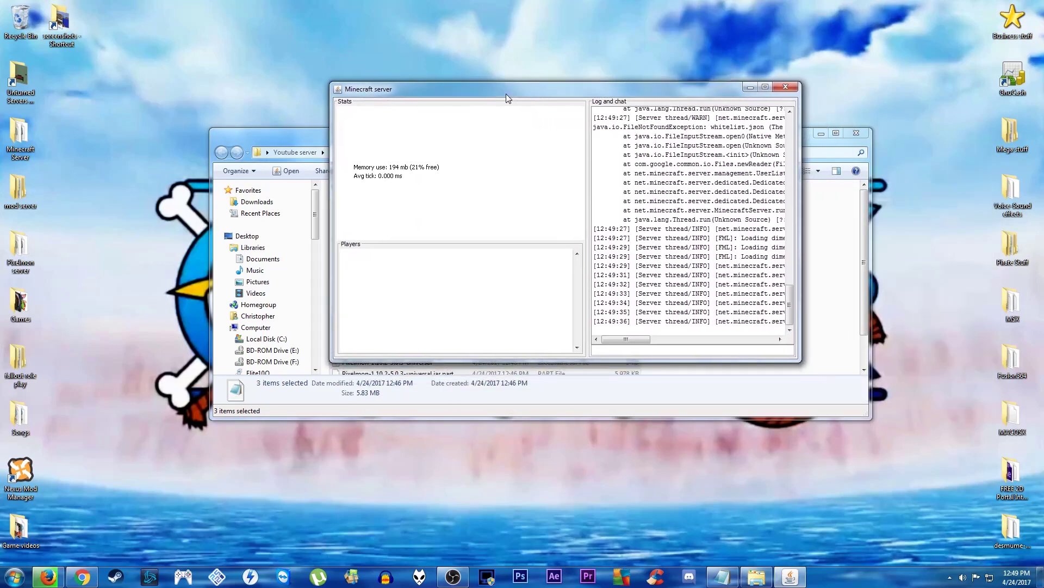
drag(800, 362, 1013, 424)
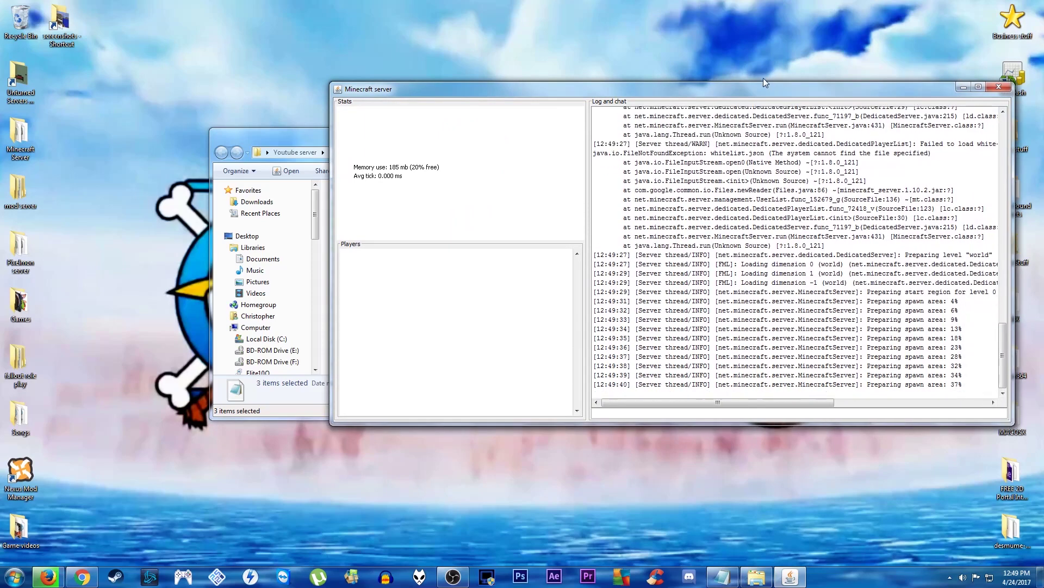
drag(765, 91, 683, 92)
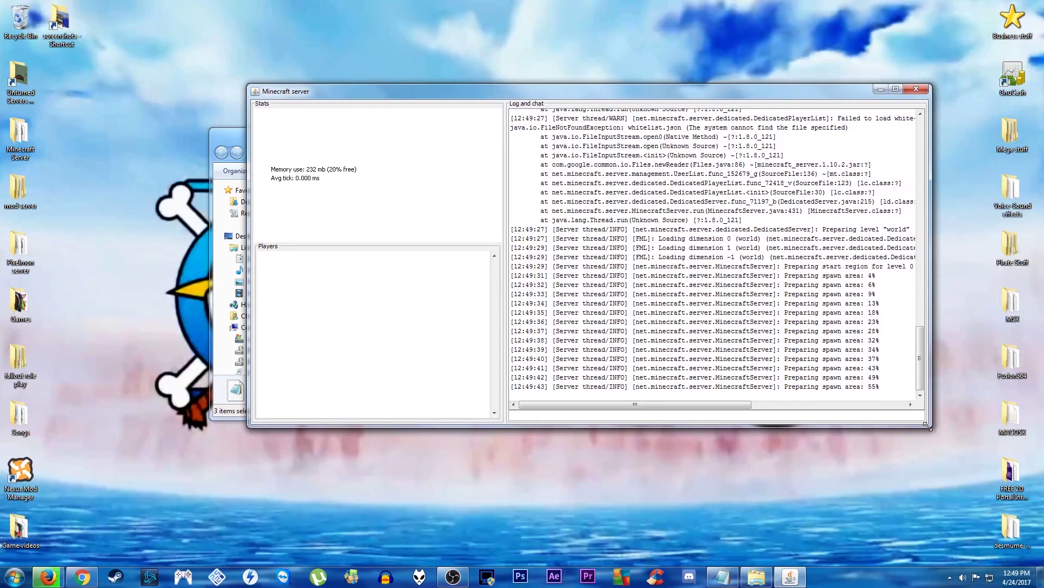
drag(929, 424, 1018, 453)
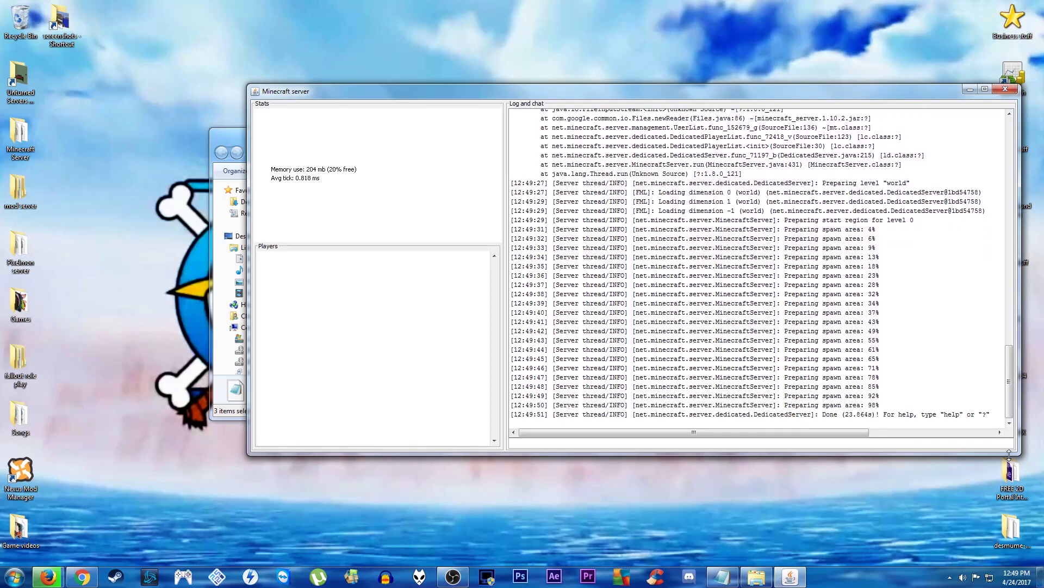
Review the startup log and shut down the server with the console command stop.
scroll(693, 308, up, 5)
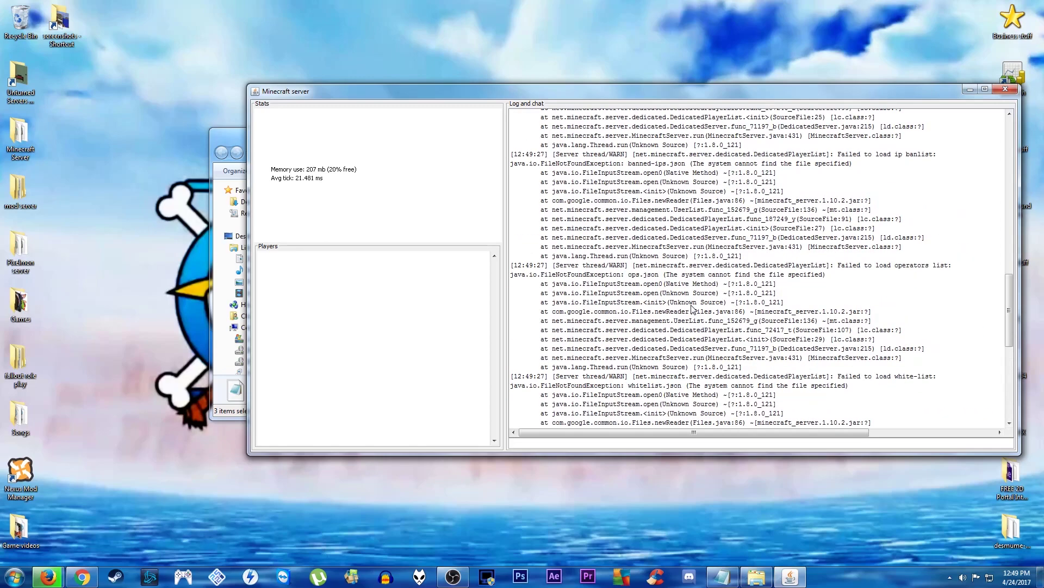
scroll(693, 308, down, 5)
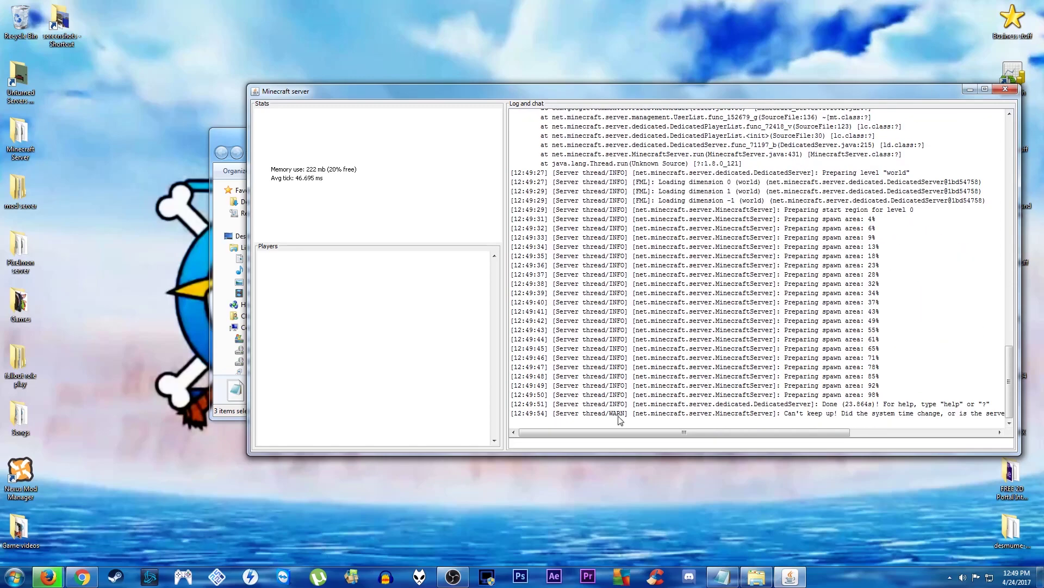
click(606, 440)
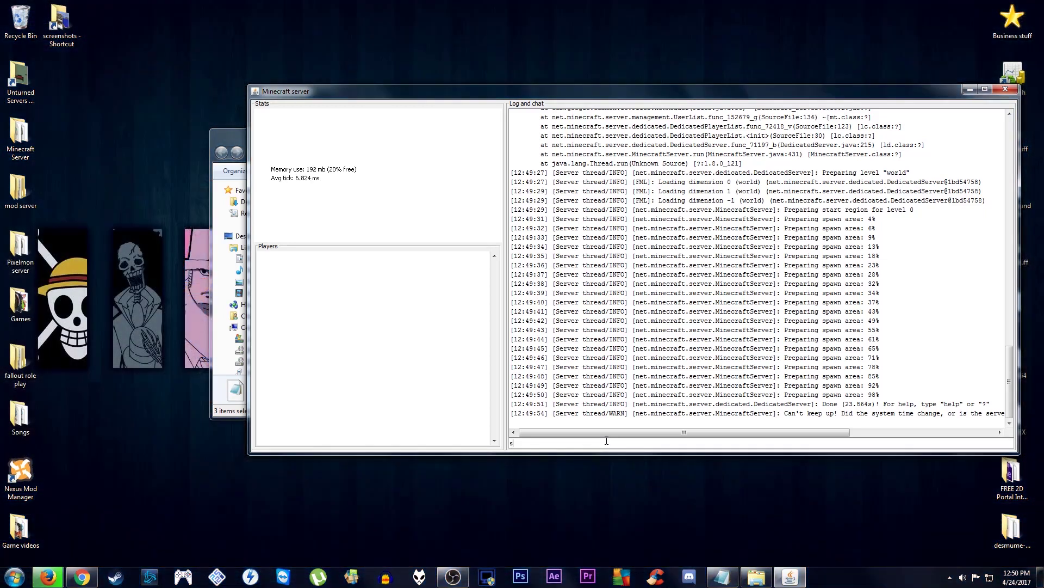
text(stop)
key(Return)
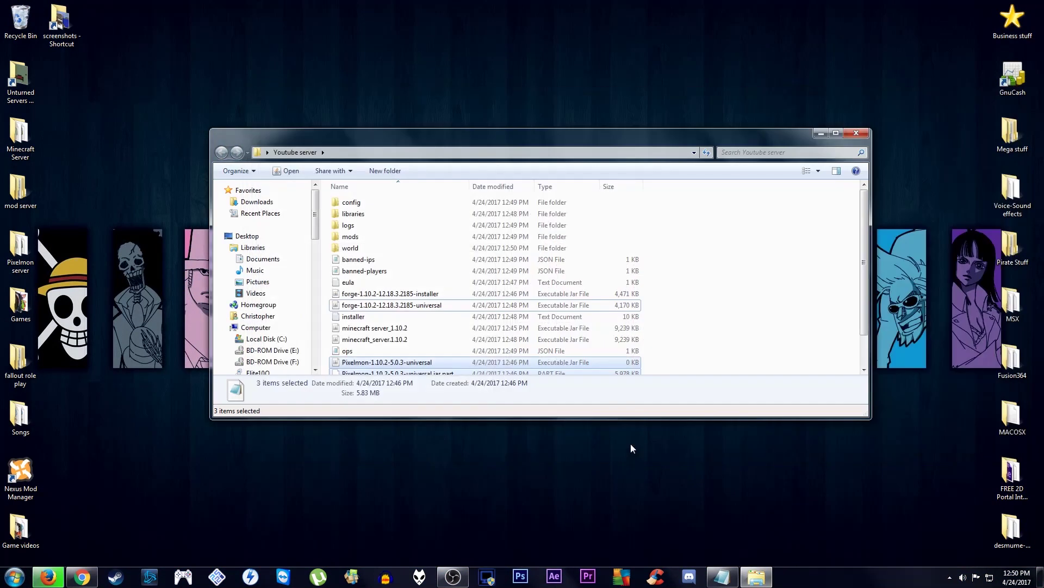
Move Pixelmon-1.10.2-5.0.3-universal into the mods folder of Youtube server, check it there and return to the server folder.
scroll(494, 301, up, 2)
scroll(408, 253, down, 1)
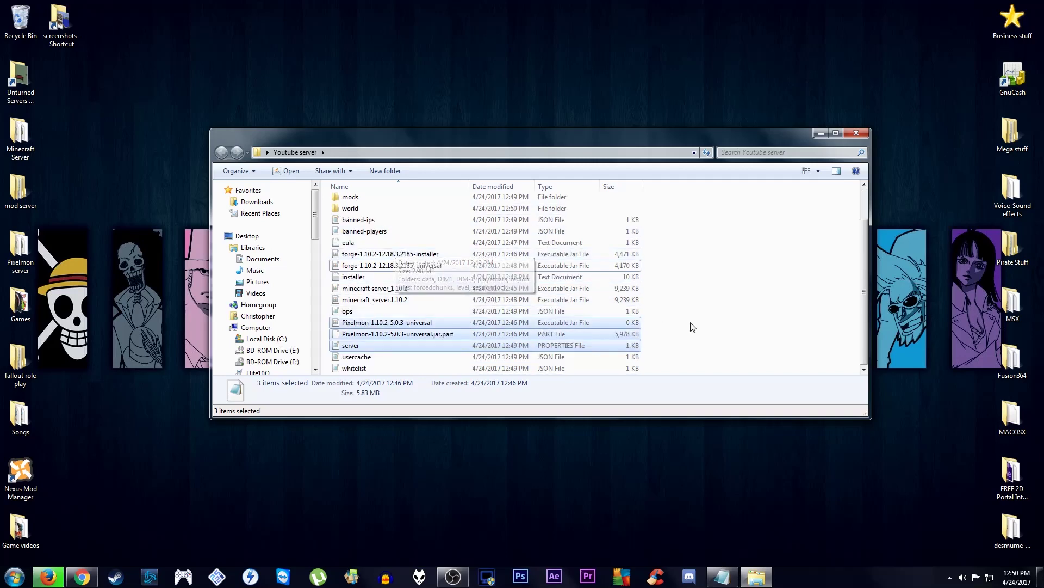
click(702, 326)
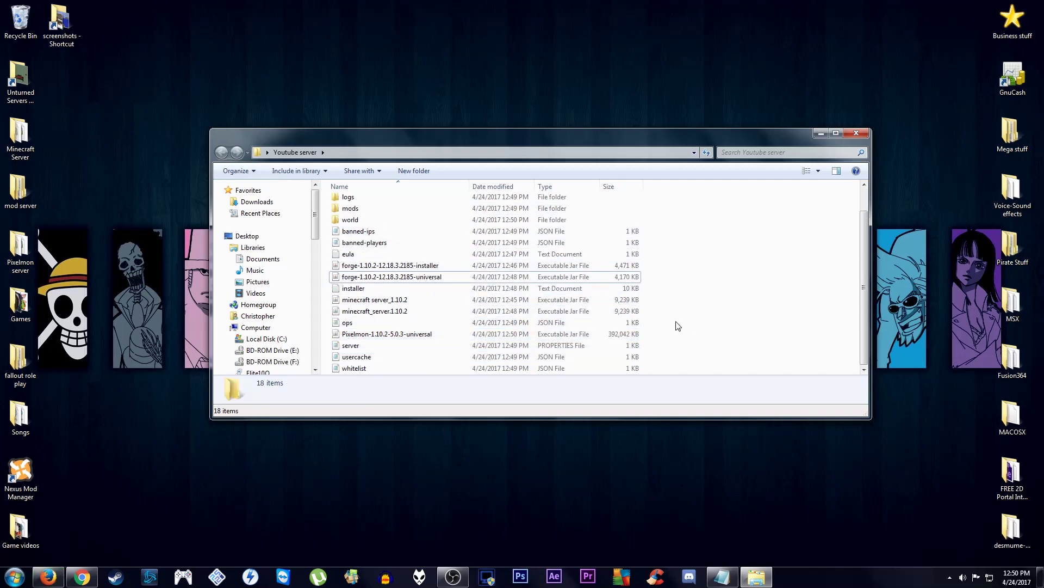
click(405, 334)
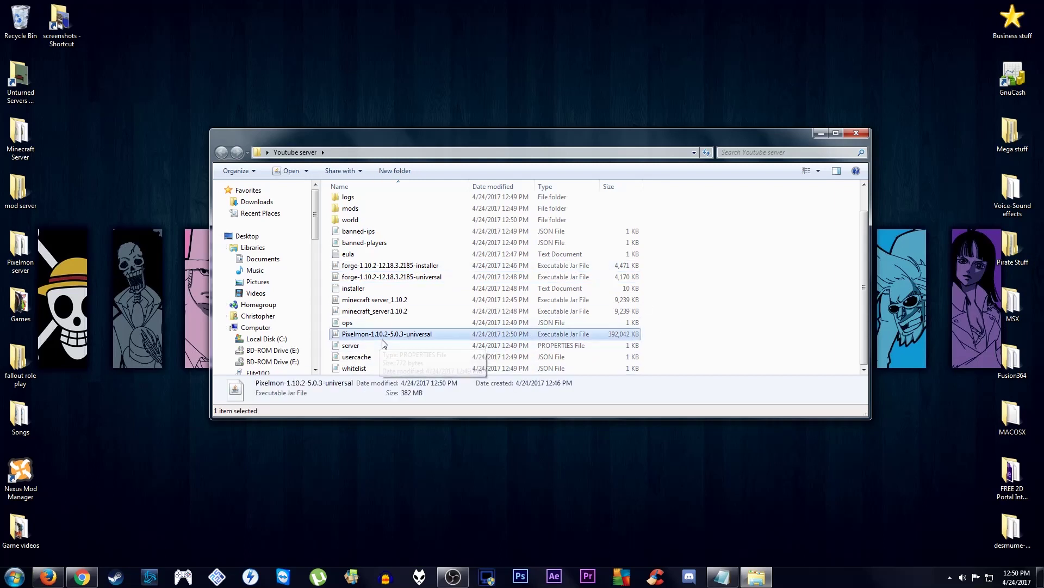
scroll(384, 341, up, 3)
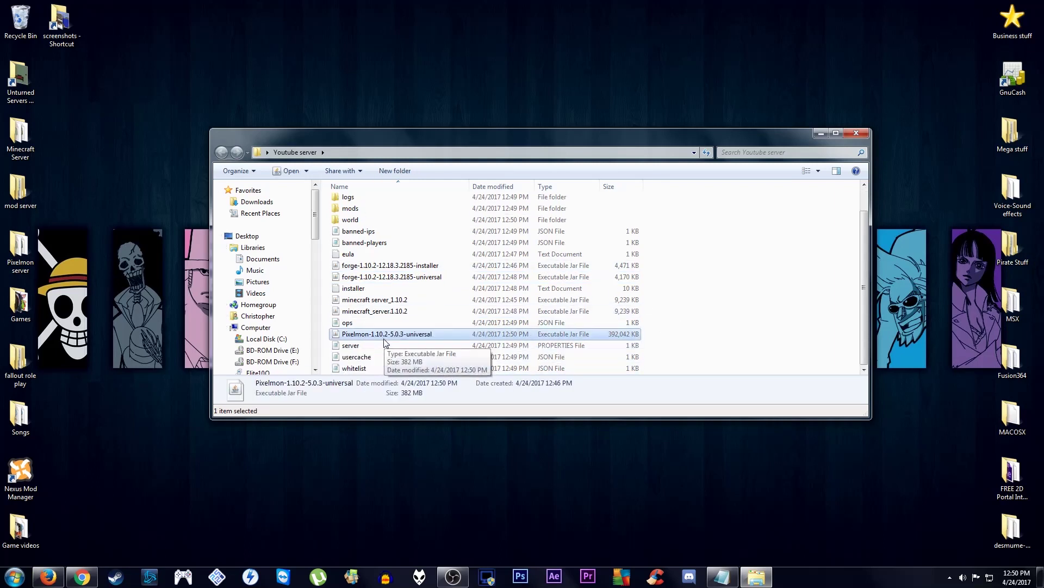
drag(357, 363, 354, 238)
double_click(351, 237)
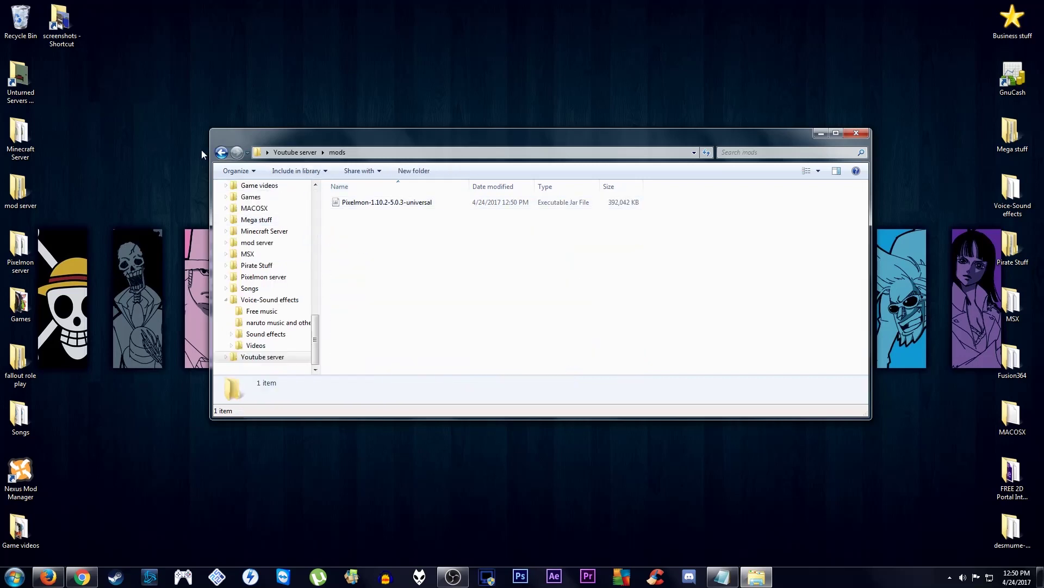
click(222, 152)
Open the server properties file in Notepad and set motd to youtube server.
scroll(460, 307, down, 1)
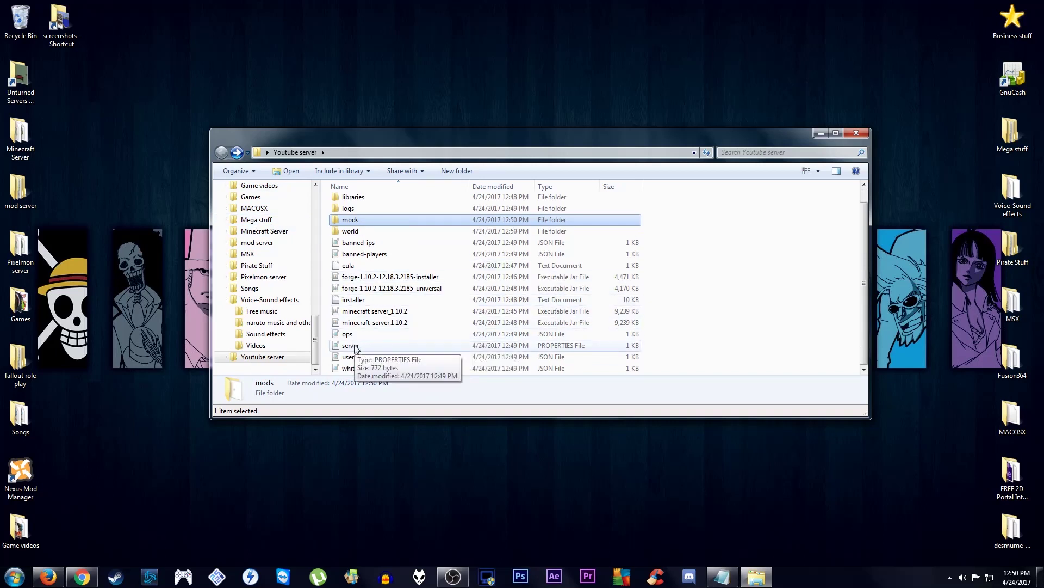
click(357, 346)
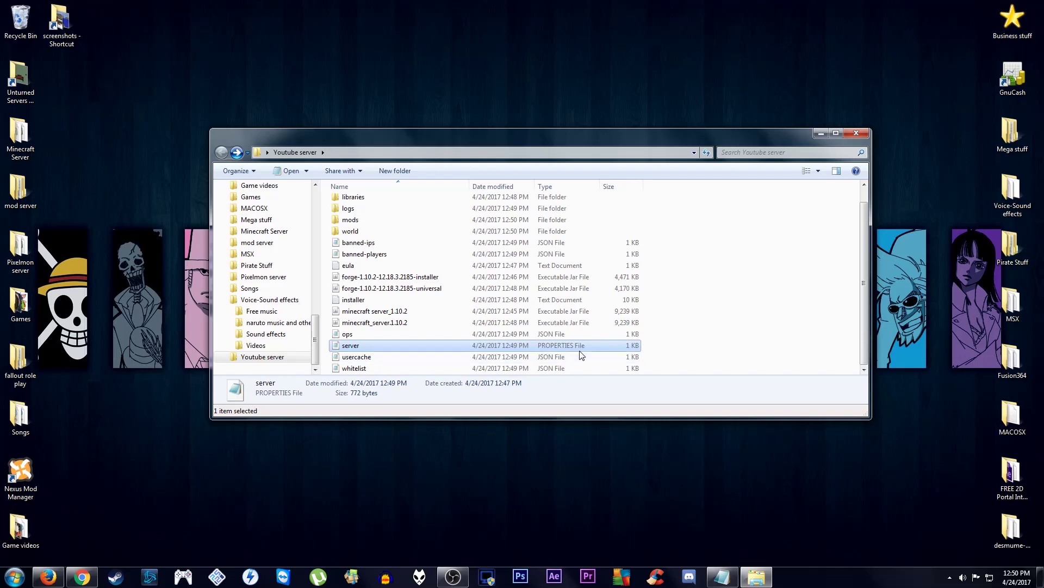
double_click(380, 348)
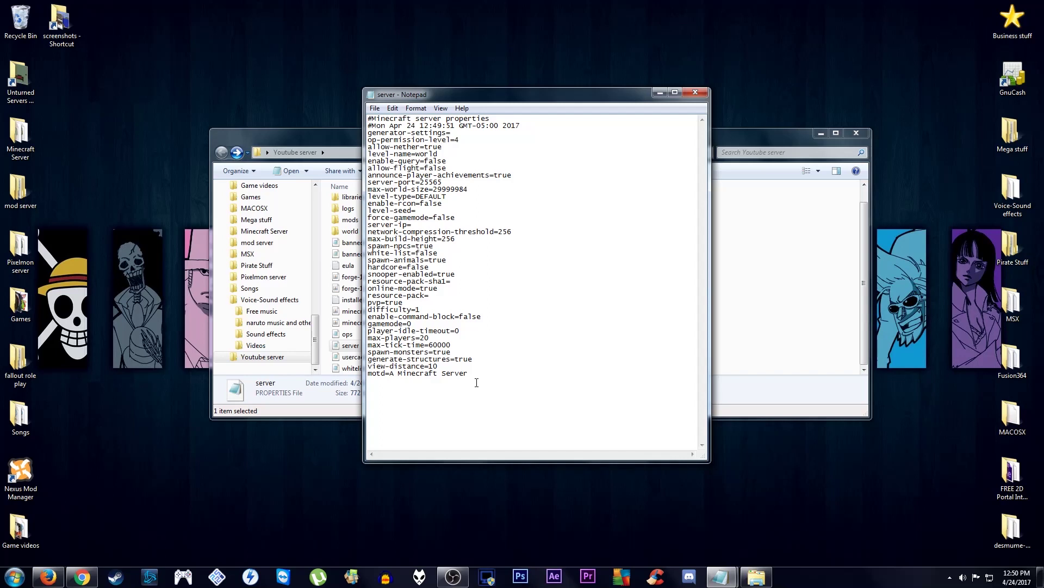
shift+click(390, 376)
key(BackSpace)
text(youtube server)
Fill in the host's IP address after server-ip= and save the server properties file.
drag(429, 224, 370, 226)
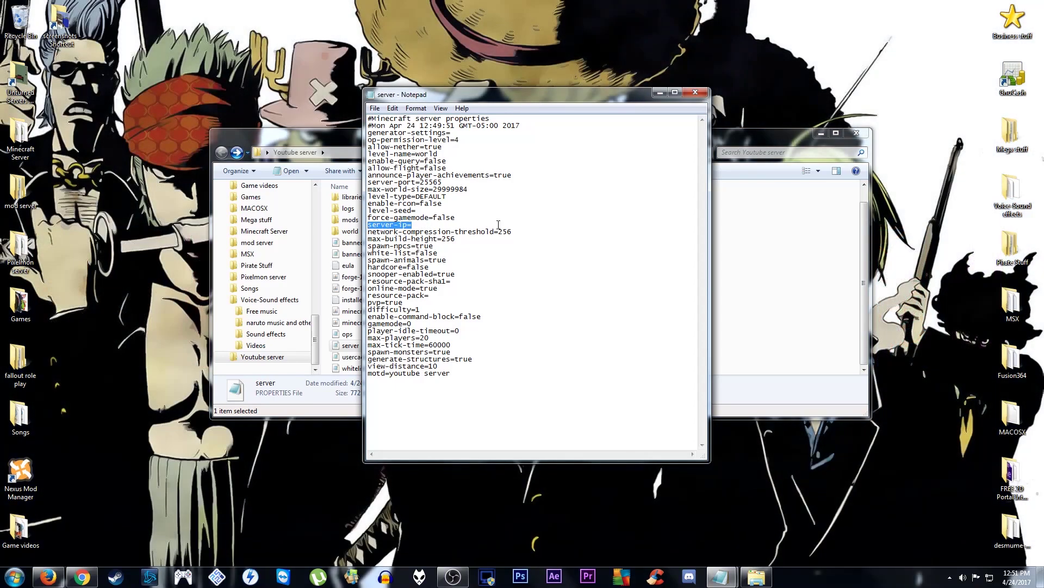
click(499, 225)
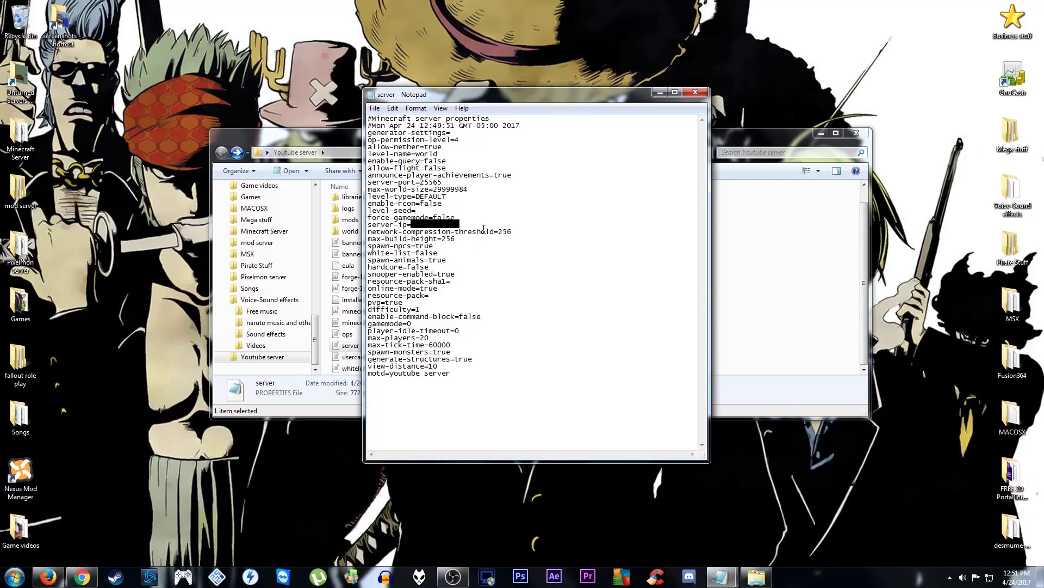
click(375, 108)
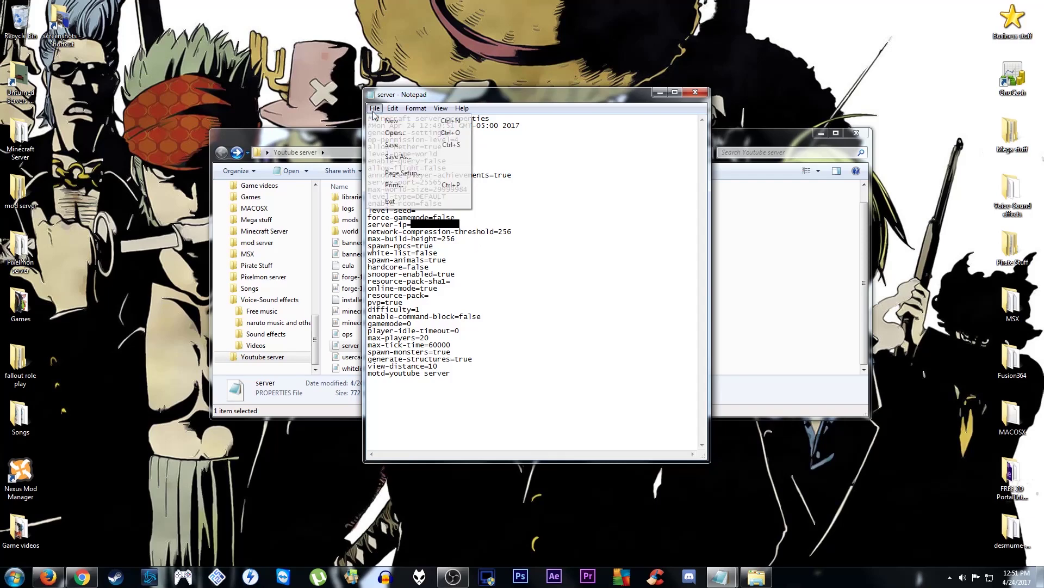
click(392, 145)
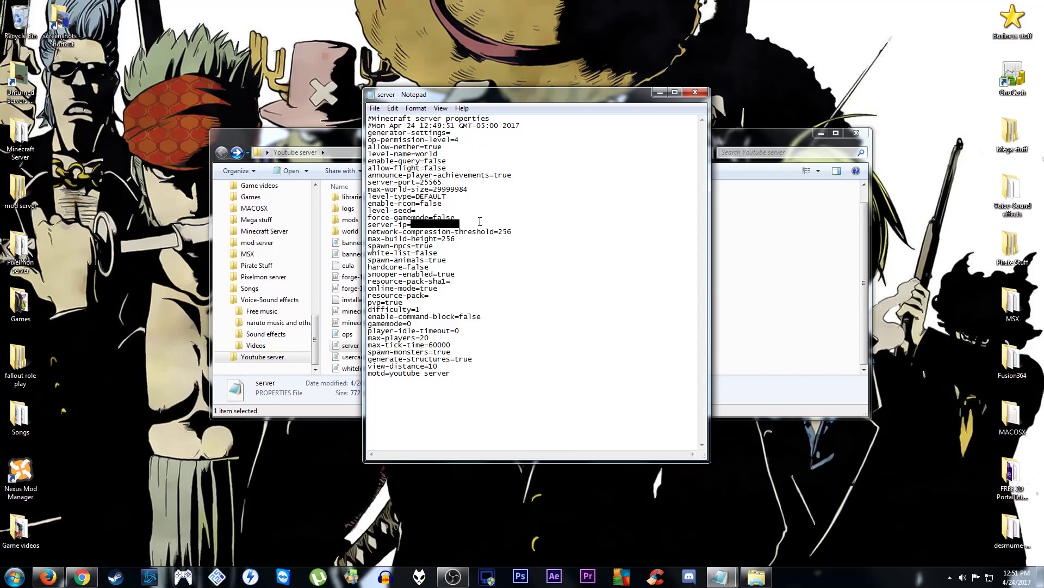
Recheck the server-ip entry, save the server properties file again and close it.
drag(414, 231, 368, 231)
drag(460, 224, 368, 225)
click(469, 223)
drag(469, 223, 368, 229)
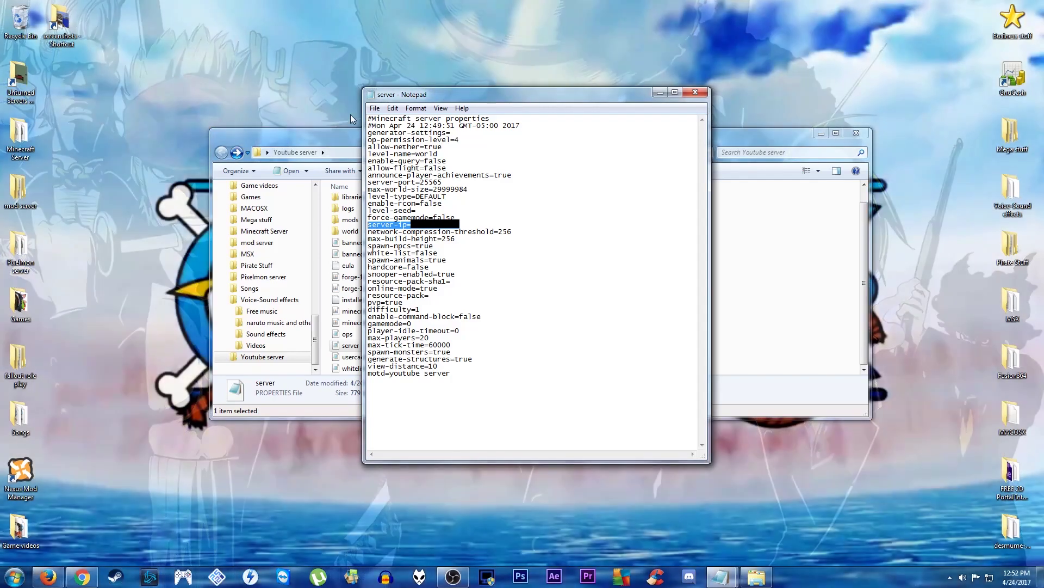
click(375, 108)
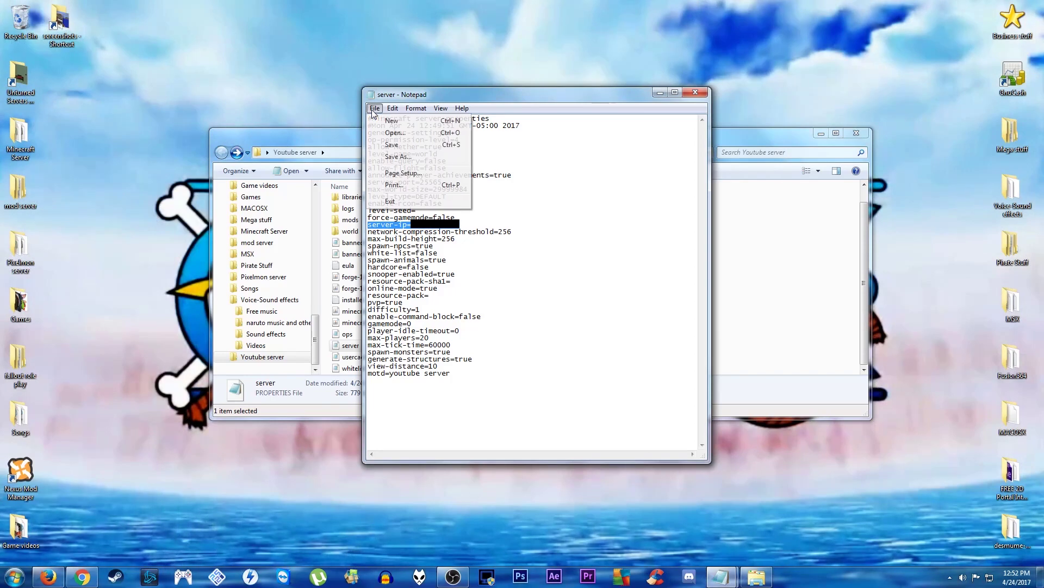
click(417, 147)
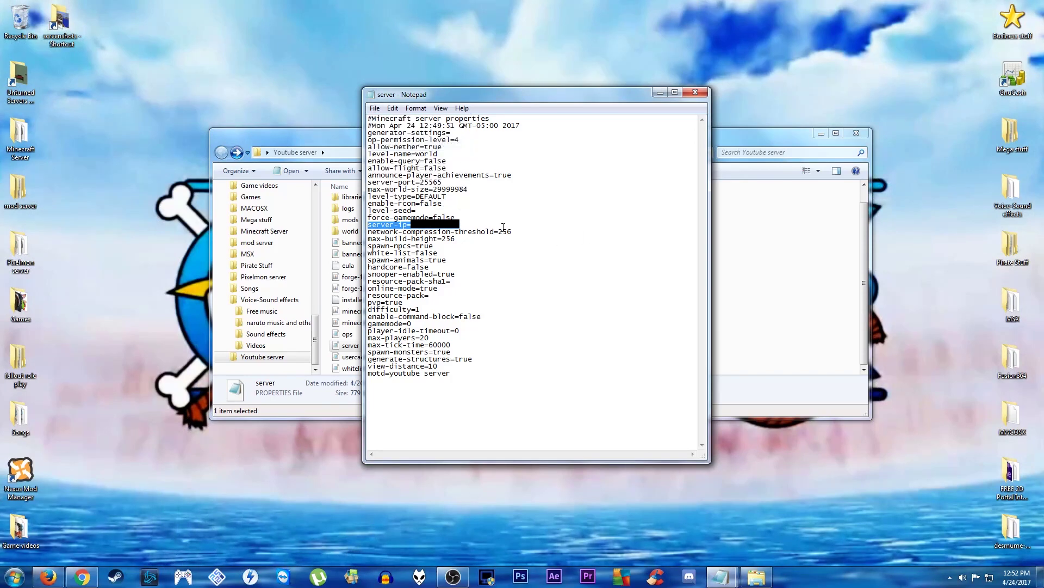
click(462, 224)
drag(469, 225, 408, 224)
click(409, 224)
drag(368, 224, 429, 224)
click(375, 108)
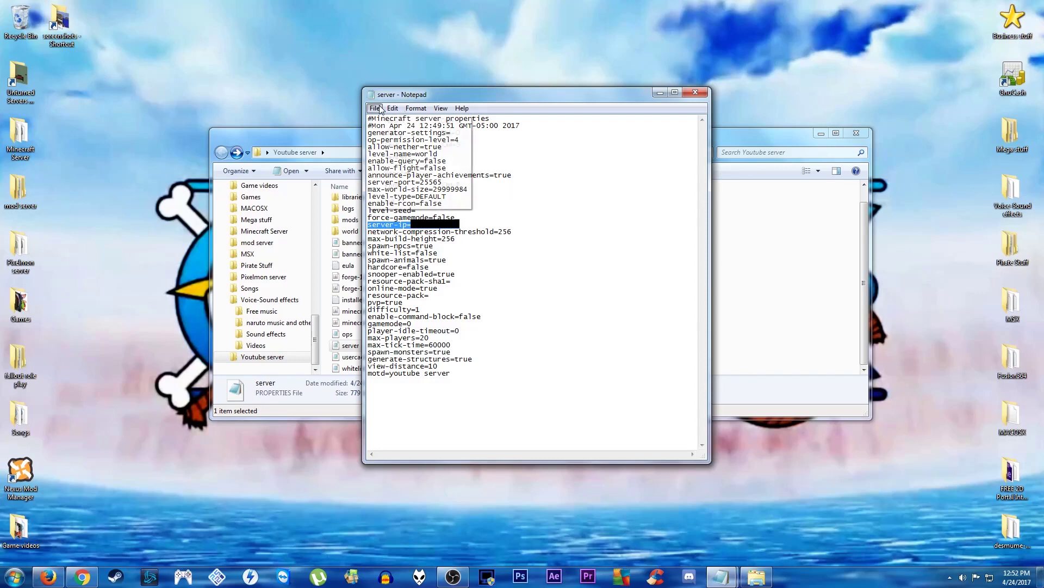
click(391, 145)
click(695, 93)
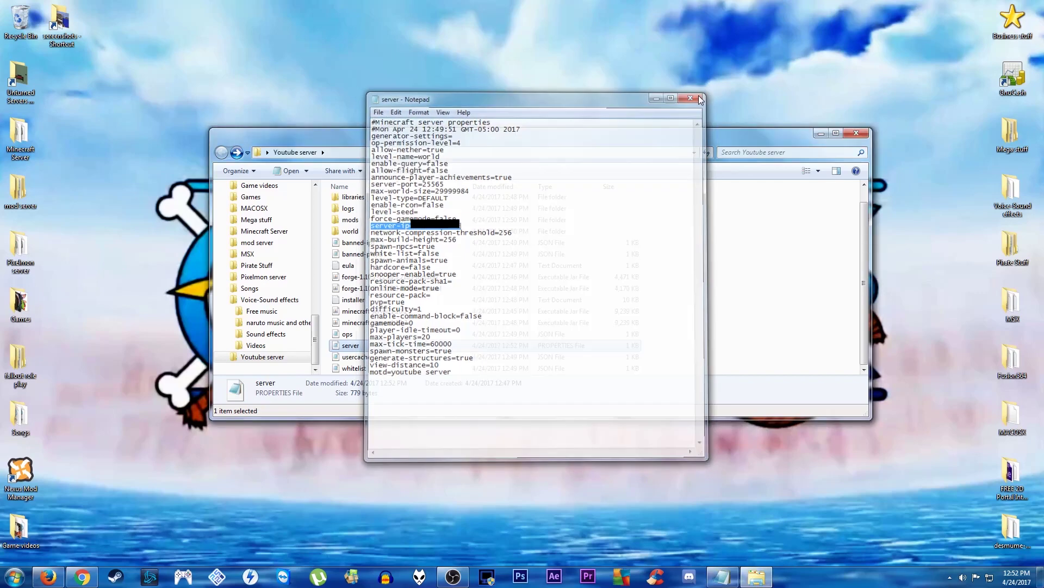
Reopen the server properties file to check the saved settings, then close it.
scroll(484, 233, up, 1)
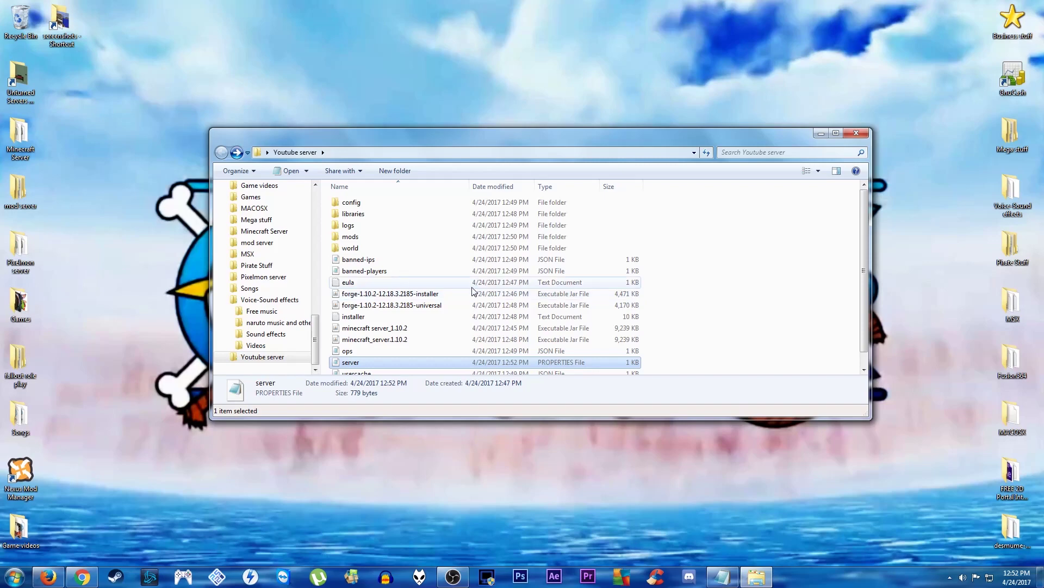
double_click(349, 362)
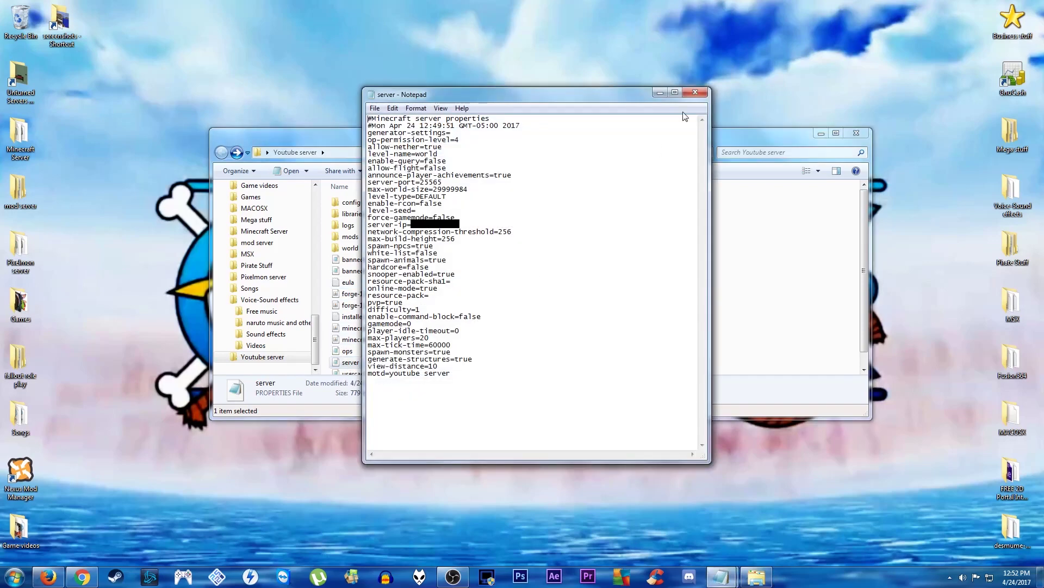
click(697, 94)
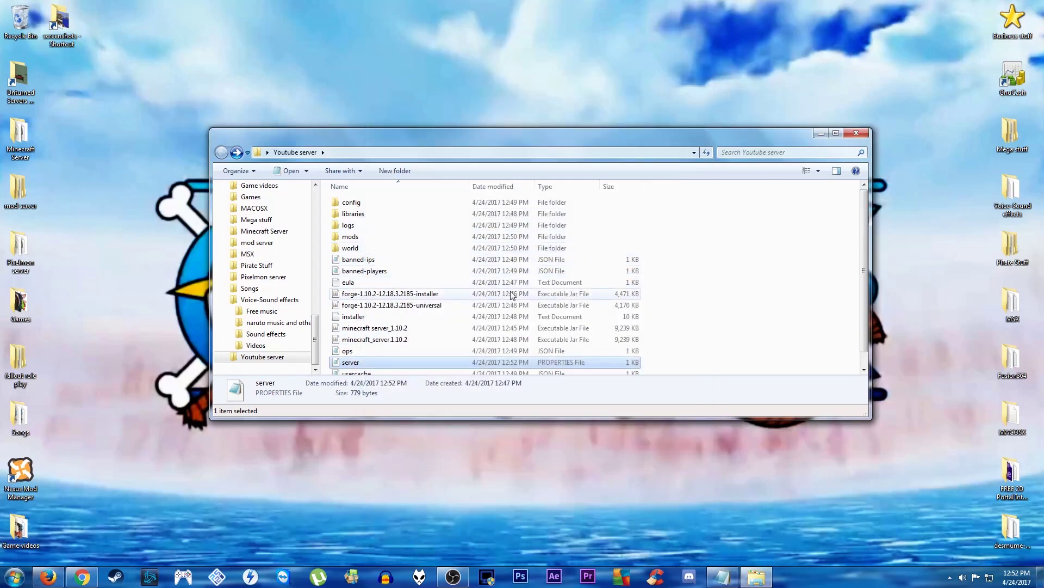
Delete forge-1.10.2-12.18.3.2185-installer from the Youtube server folder.
click(430, 305)
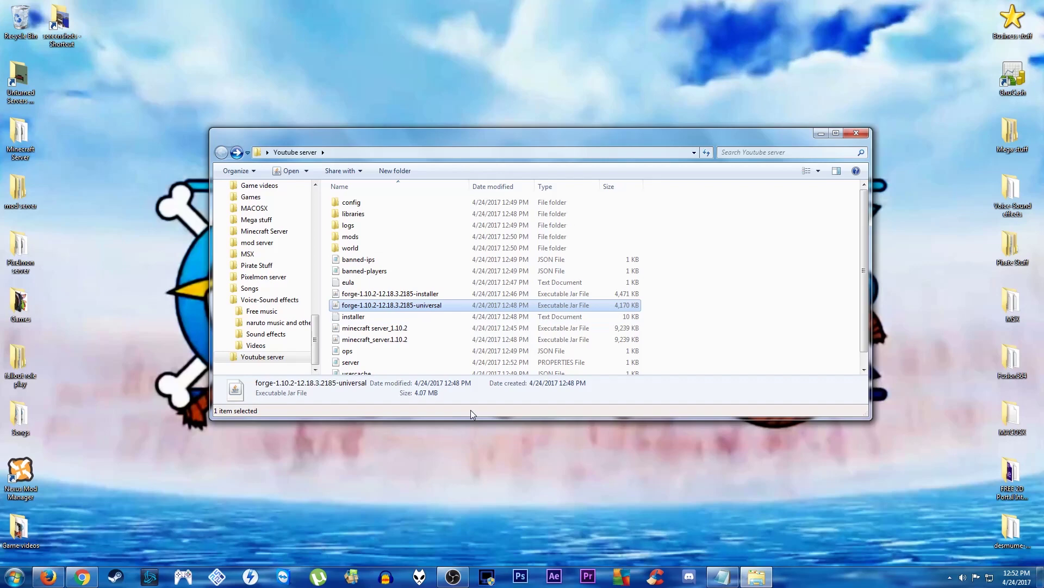
click(391, 295)
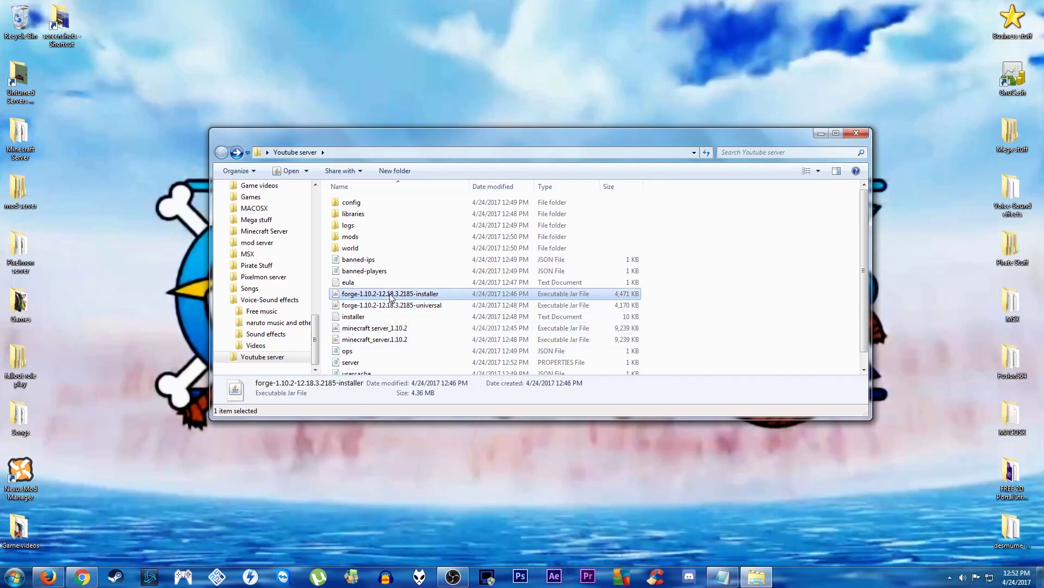
key(Delete)
key(Return)
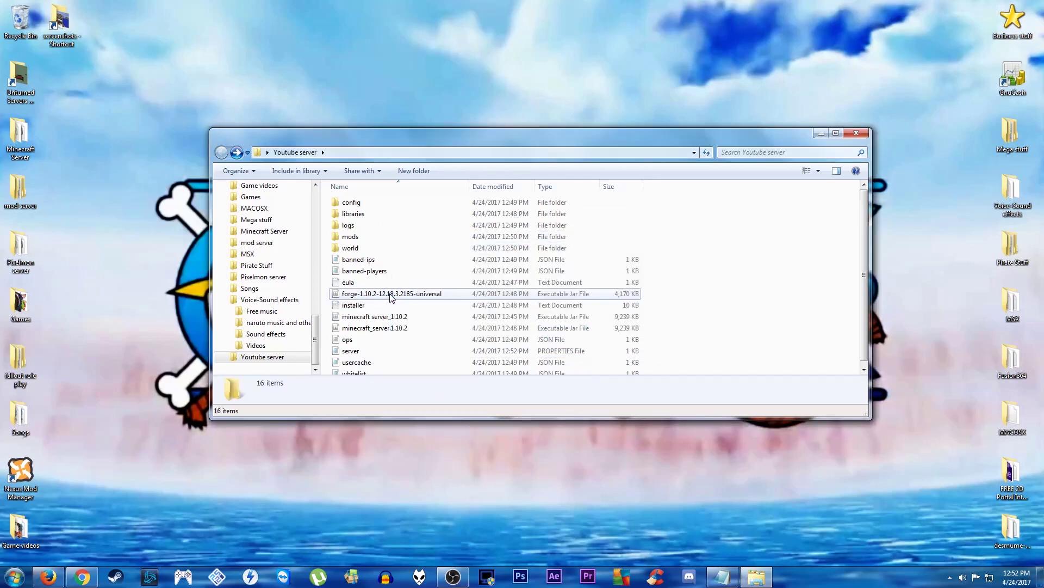
Start the server from forge-1.10.2-12.18.3.2185-universal, widen and reposition its window, and minimize it along with the Youtube server folder.
click(391, 297)
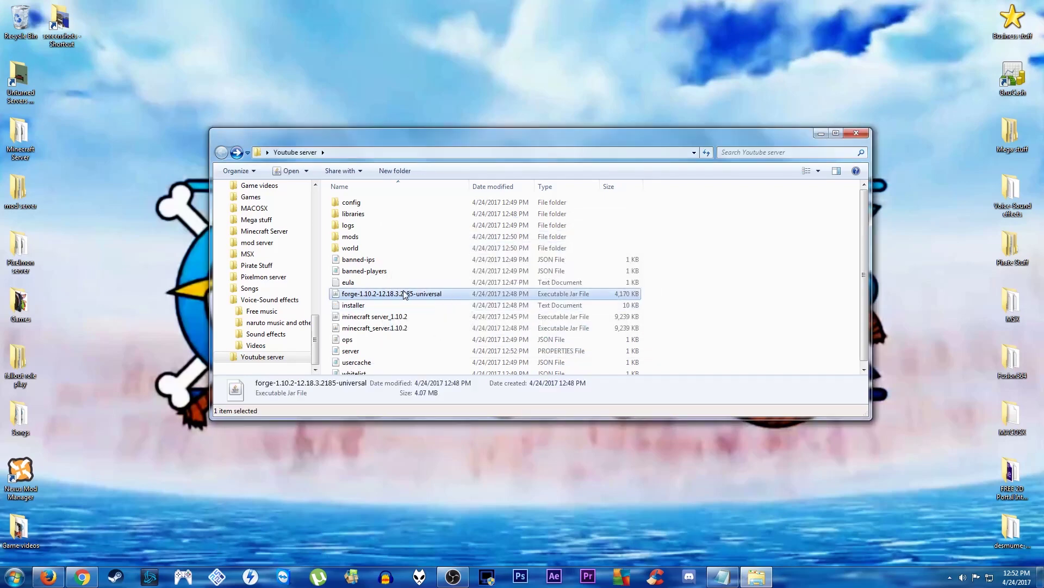
double_click(402, 295)
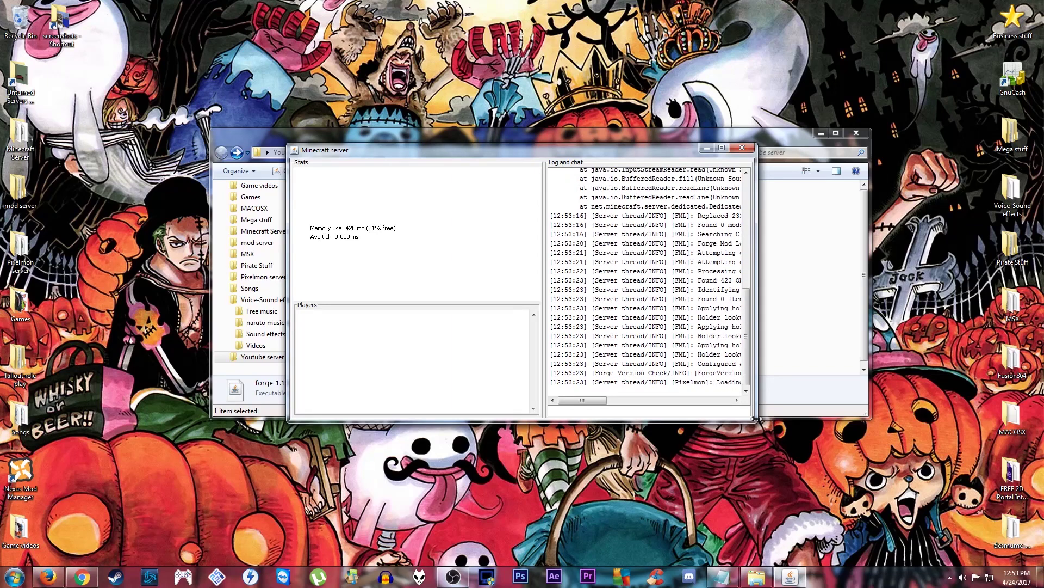
drag(756, 418, 1009, 468)
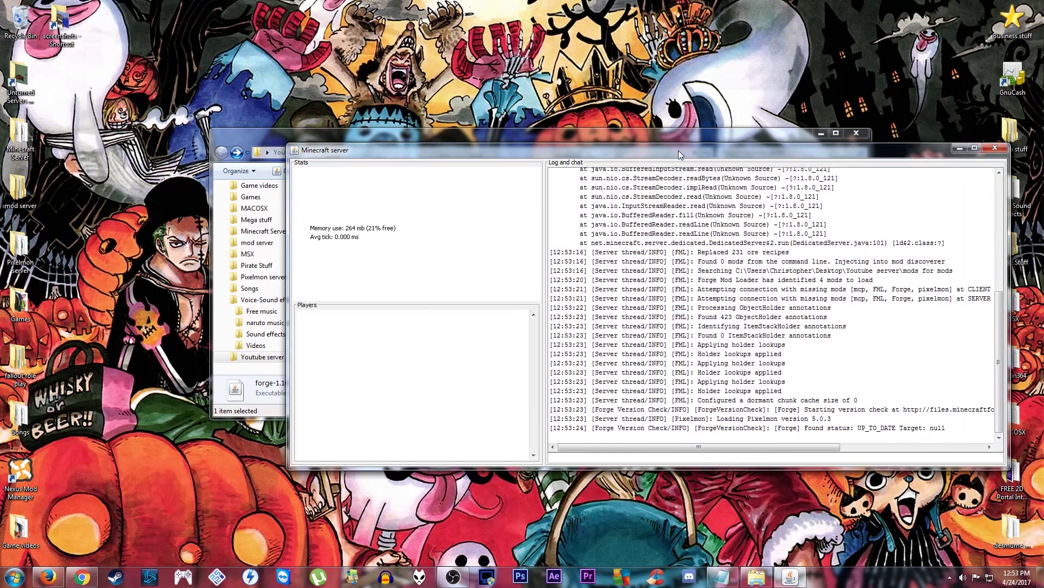
drag(678, 150, 601, 98)
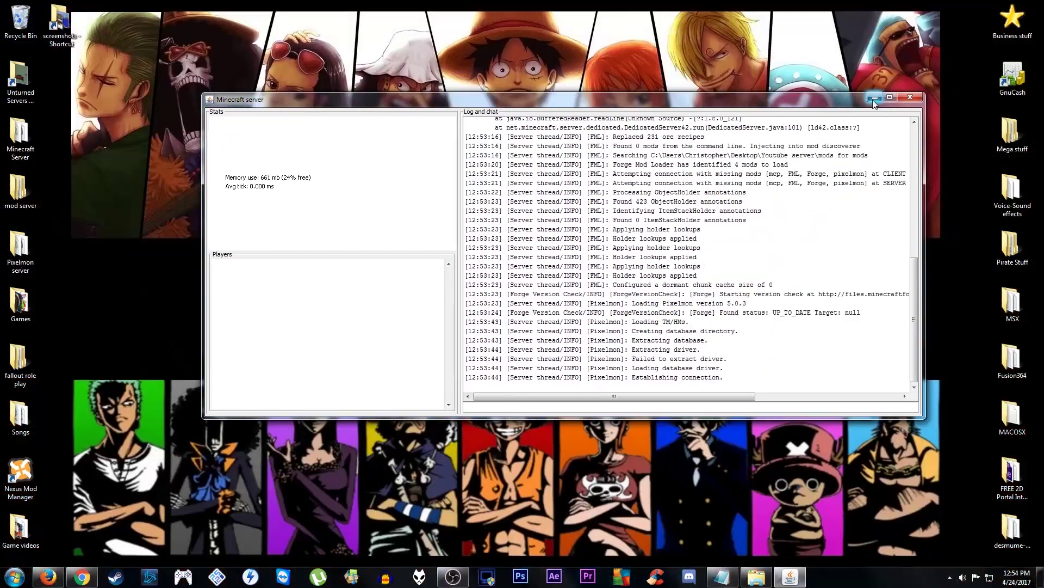
click(873, 100)
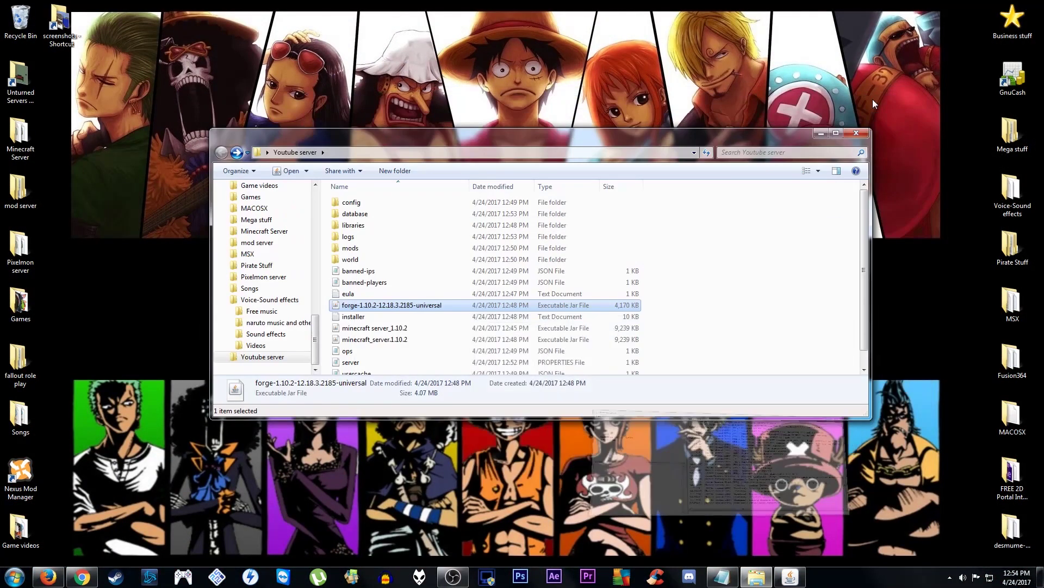
click(821, 133)
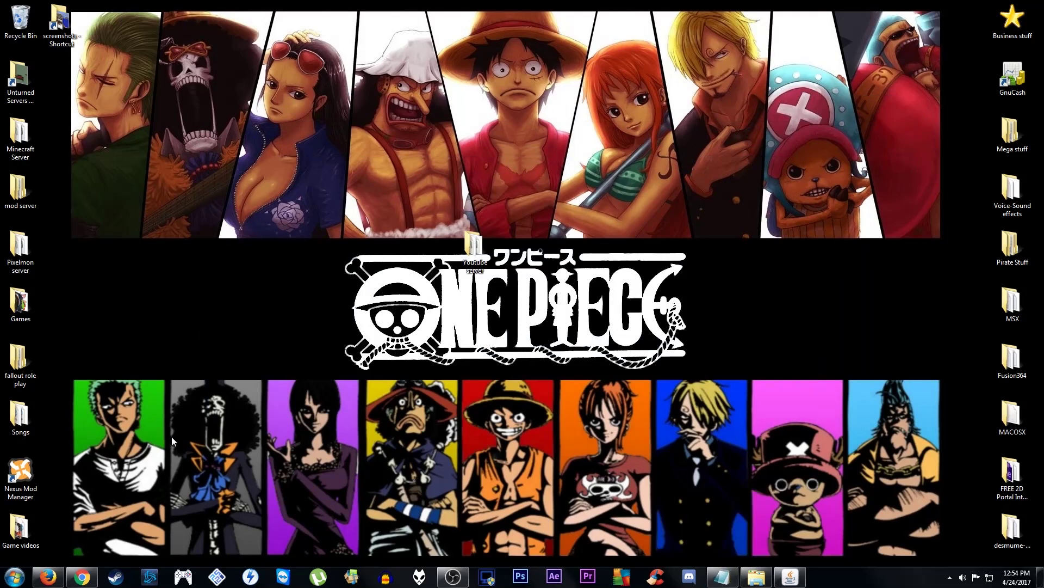
Check the Pixelmon Launcher for Windows (Beta) entry on the Pixelmon downloads page in the browser, and minimize the browser.
click(49, 577)
scroll(59, 276, up, 3)
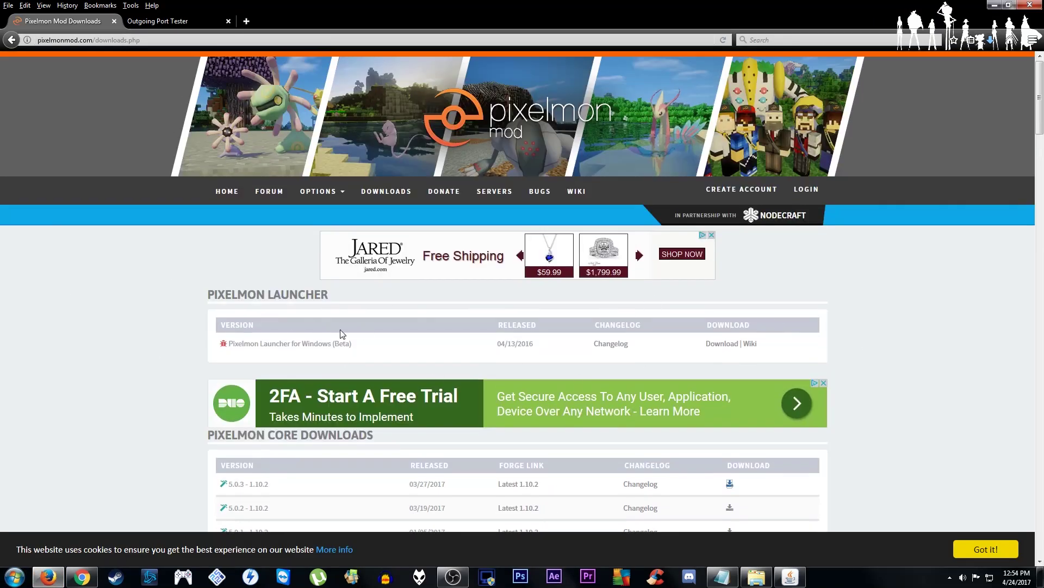
click(993, 5)
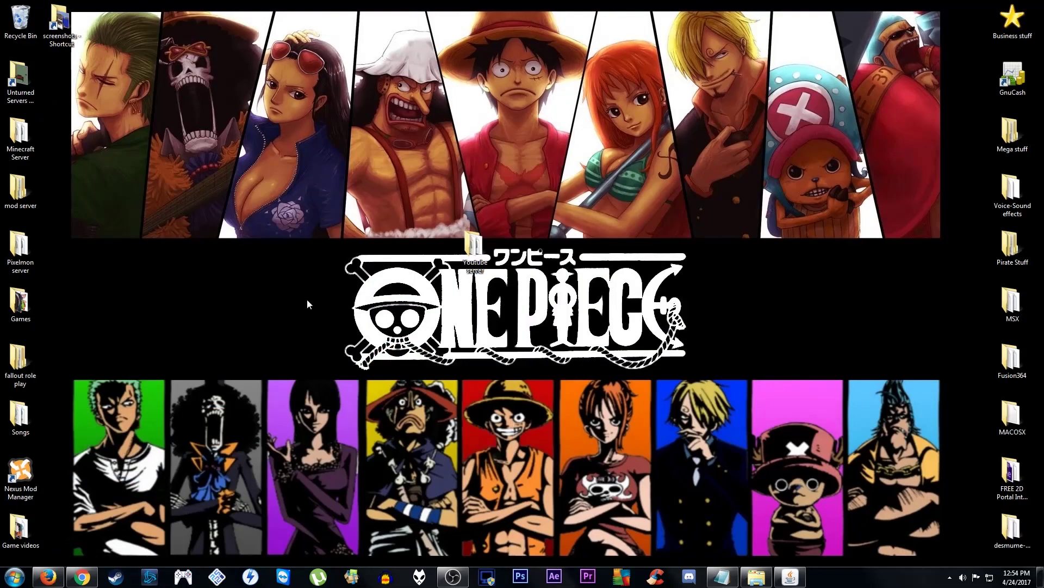
Open Pixelmon Launcher from the Games folder on the desktop.
double_click(17, 305)
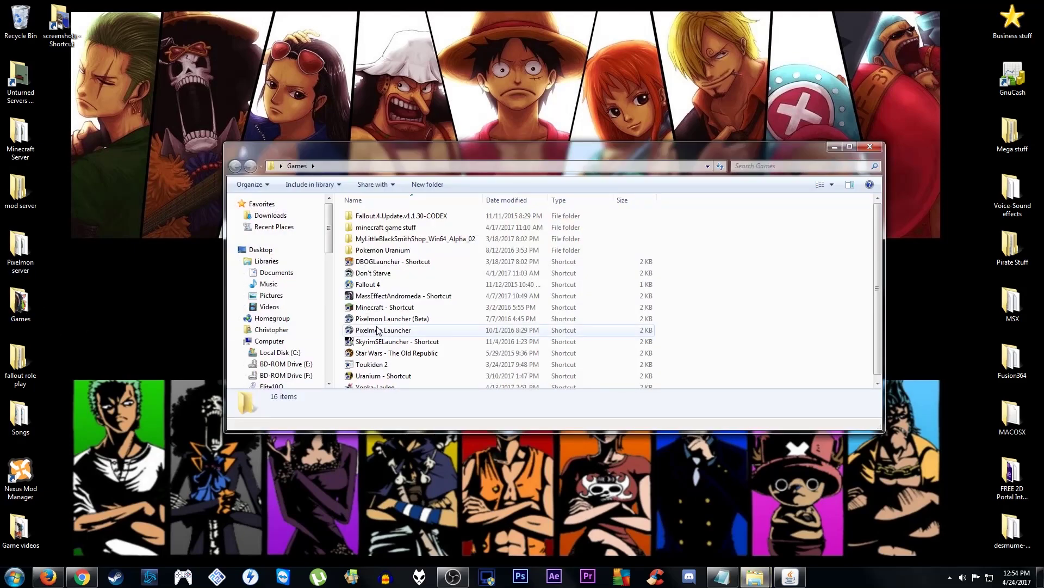
double_click(410, 329)
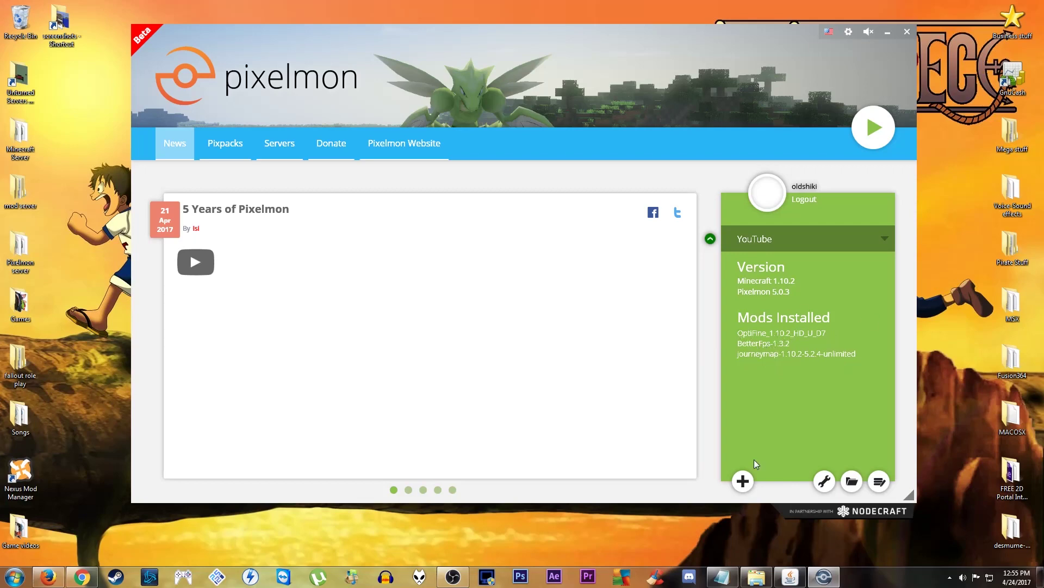
Look over the Pixelmon version choices offered for a new profile and cancel the profile changes.
click(742, 480)
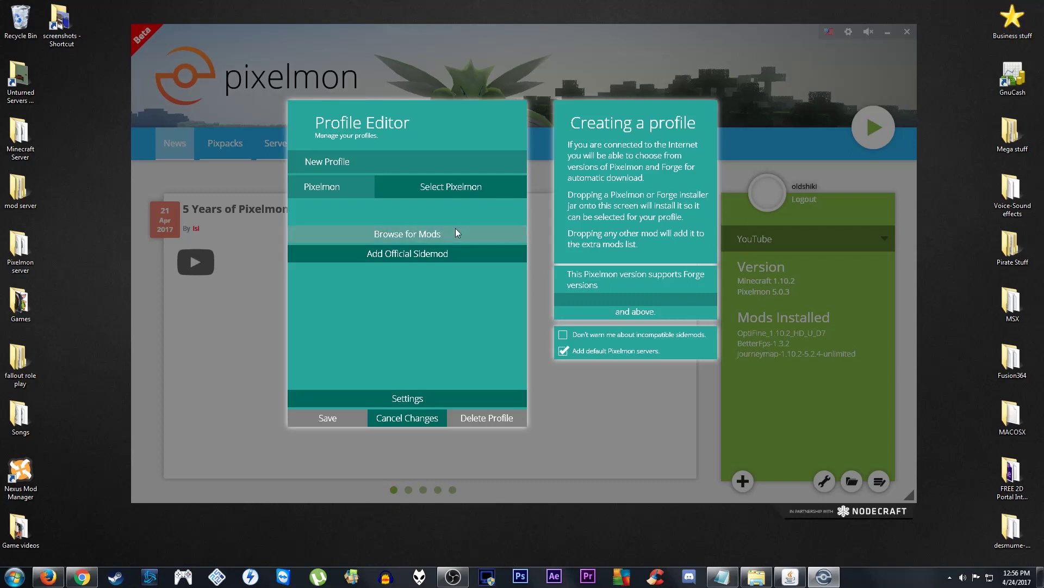
click(442, 185)
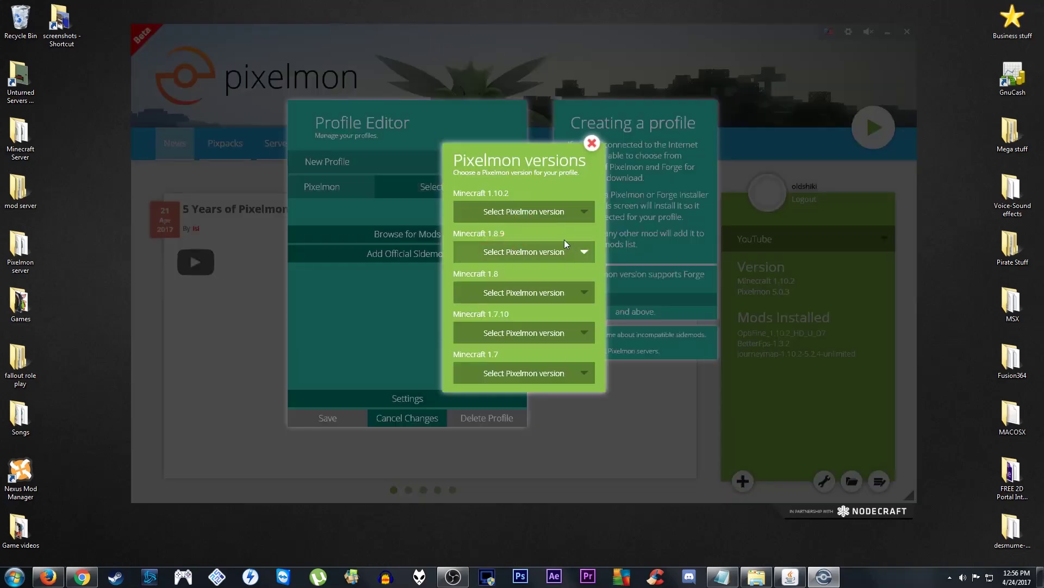
click(591, 142)
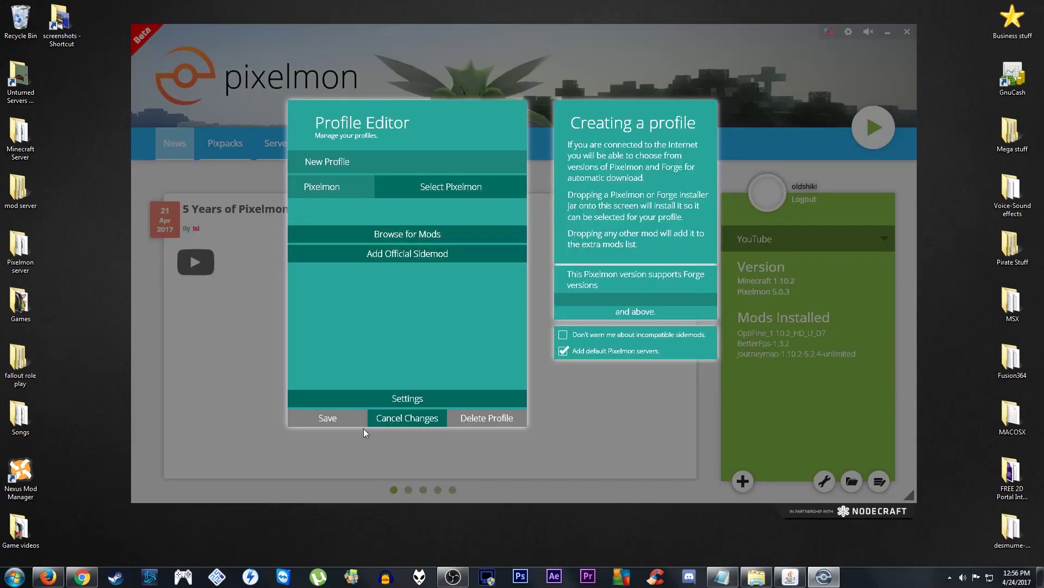
click(398, 424)
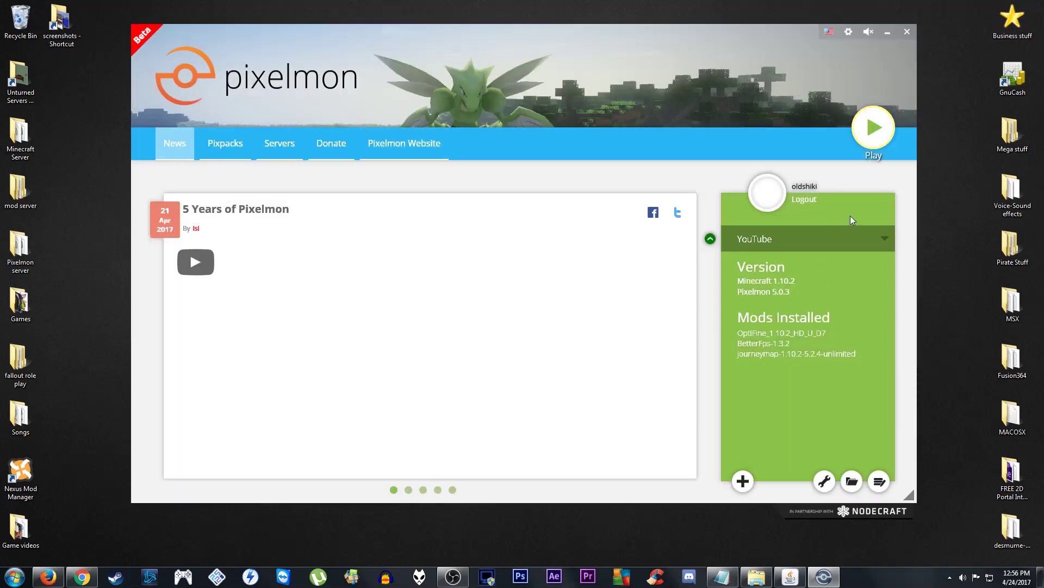
Launch Minecraft 1.10.2 with the YouTube profile, bring its window to the front and check the installed mod list.
click(871, 136)
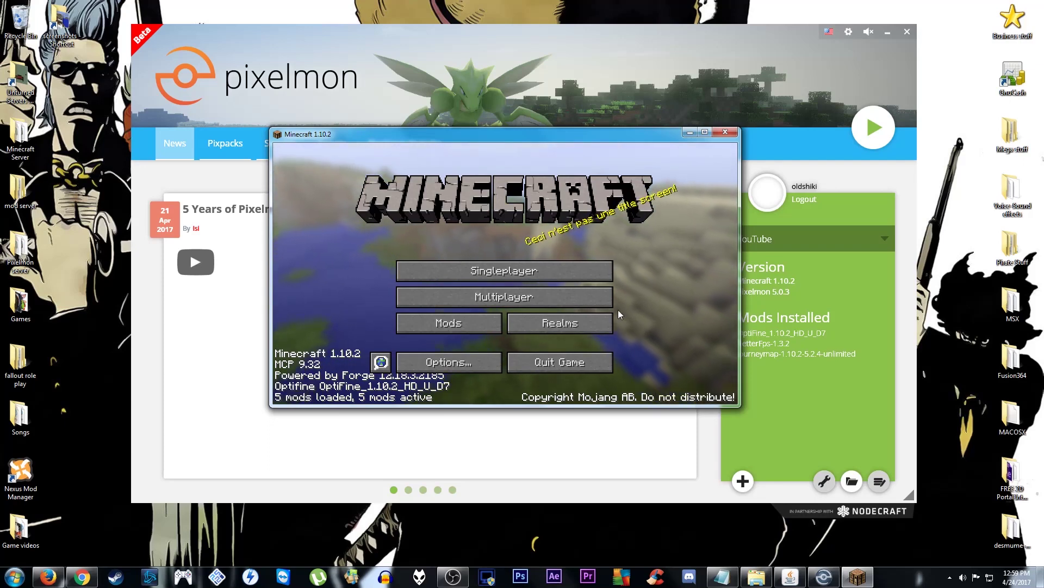
drag(485, 140, 312, 267)
click(546, 185)
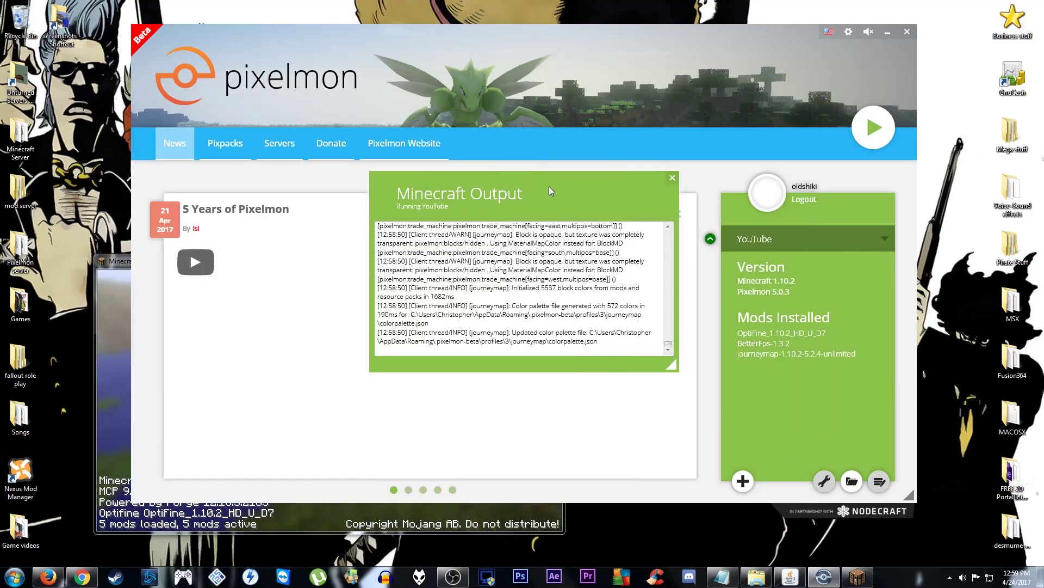
drag(126, 266, 183, 130)
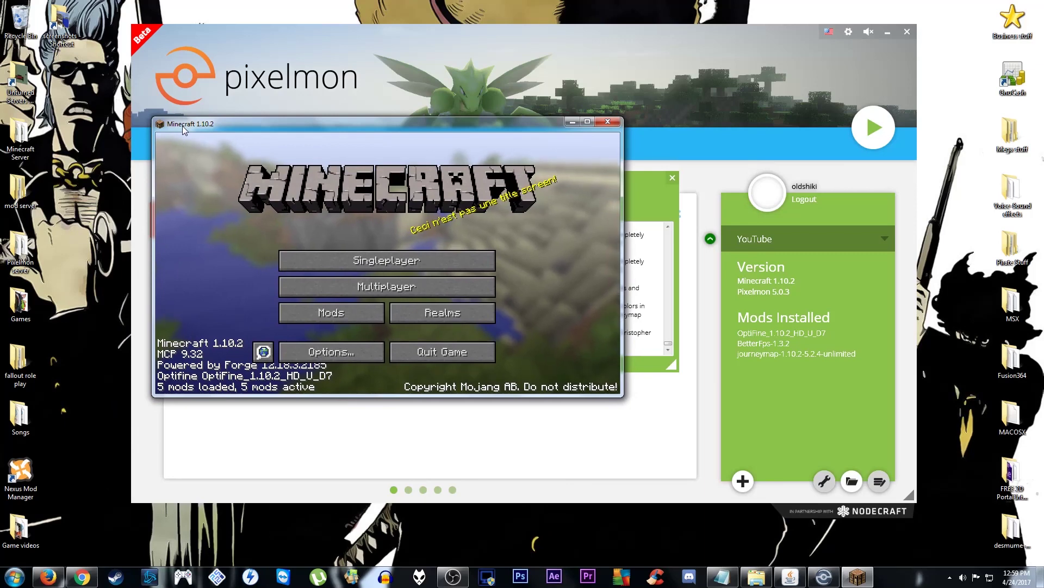
click(330, 311)
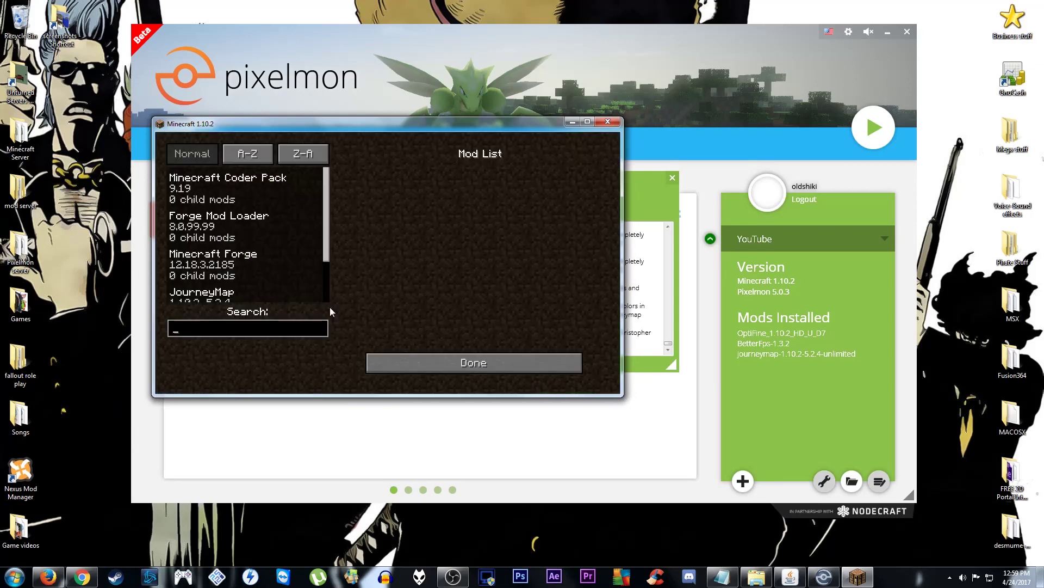
click(391, 362)
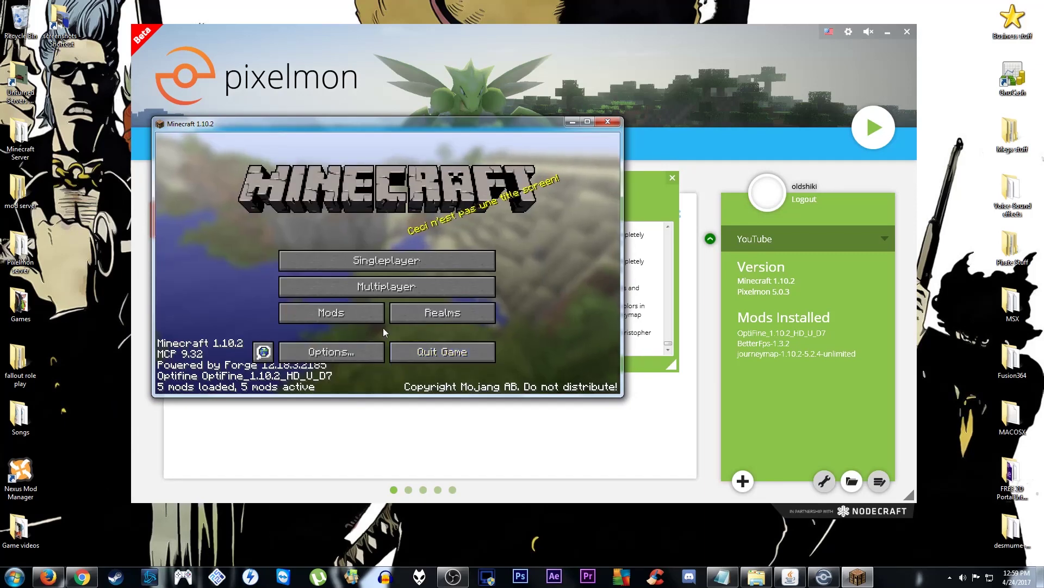
Open Minecraft's multiplayer server list, reposition the game window and begin adding a new server entry.
click(399, 288)
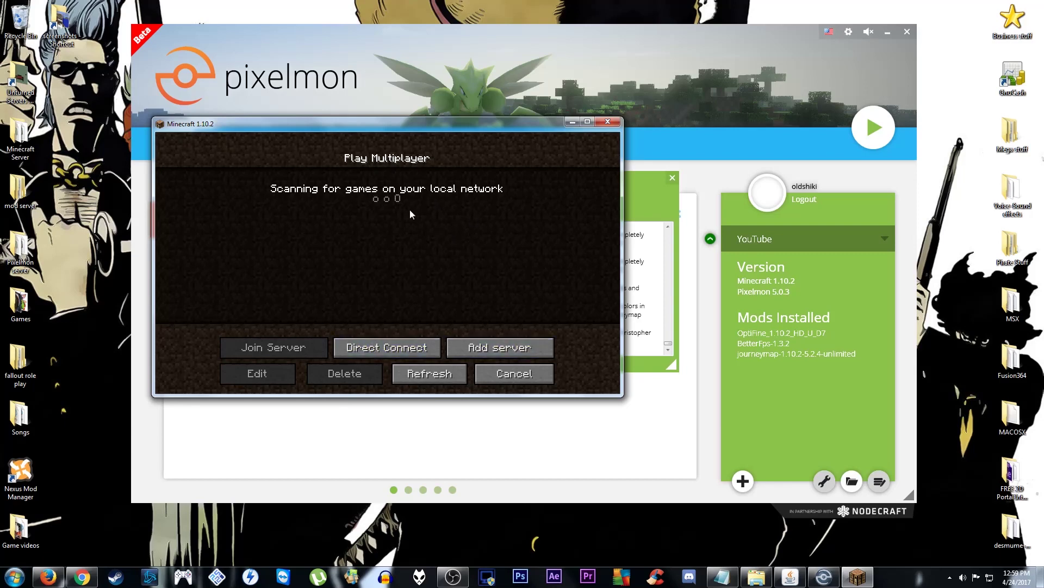
drag(383, 125, 439, 106)
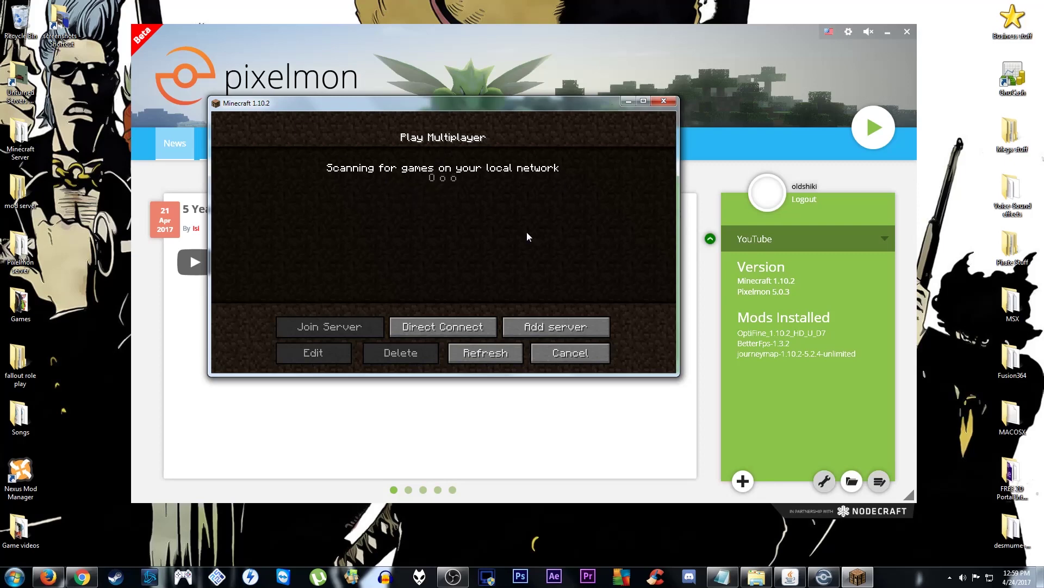
drag(507, 113, 454, 147)
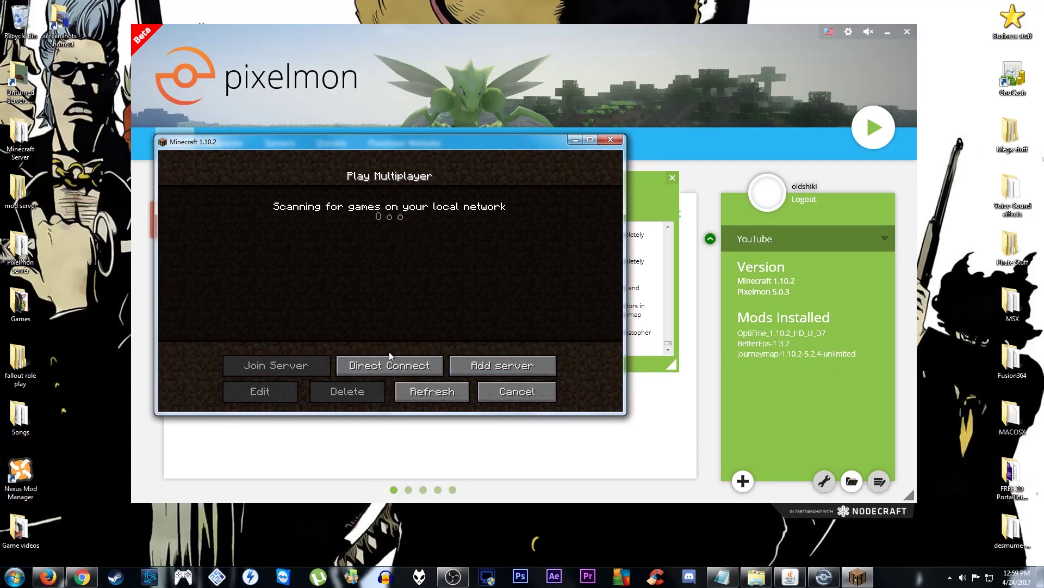
click(469, 366)
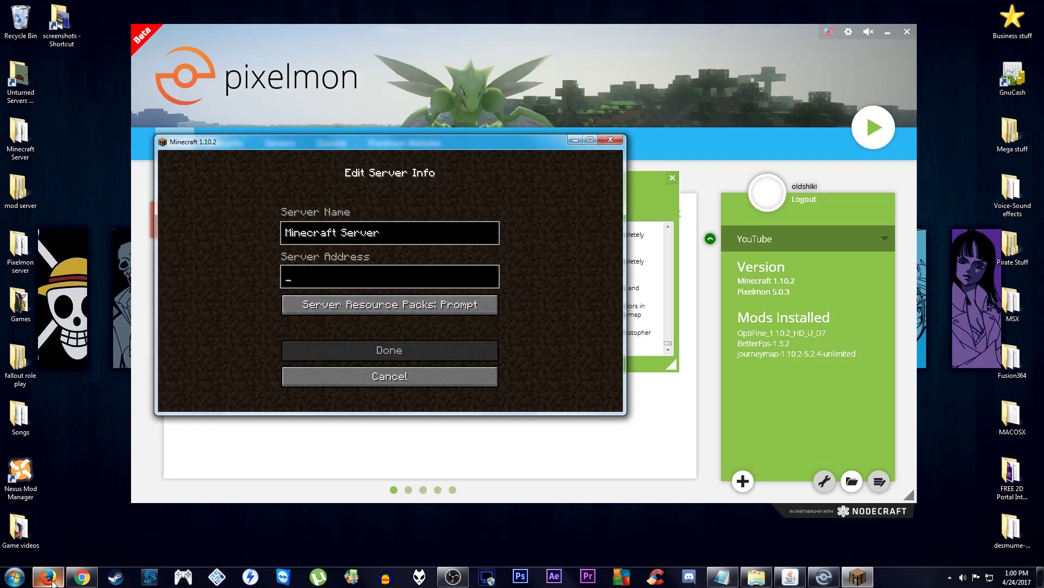
Copy the outgoing IP address from the Outgoing Port Tester page in the browser, closing the Pixelmon downloads page.
mouse_move(53, 582)
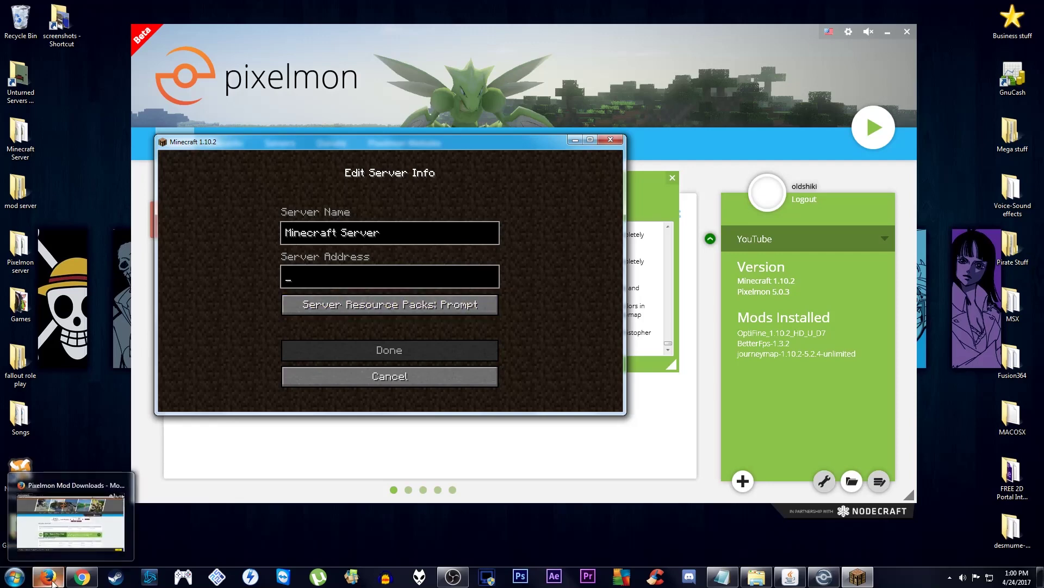
click(49, 578)
click(178, 22)
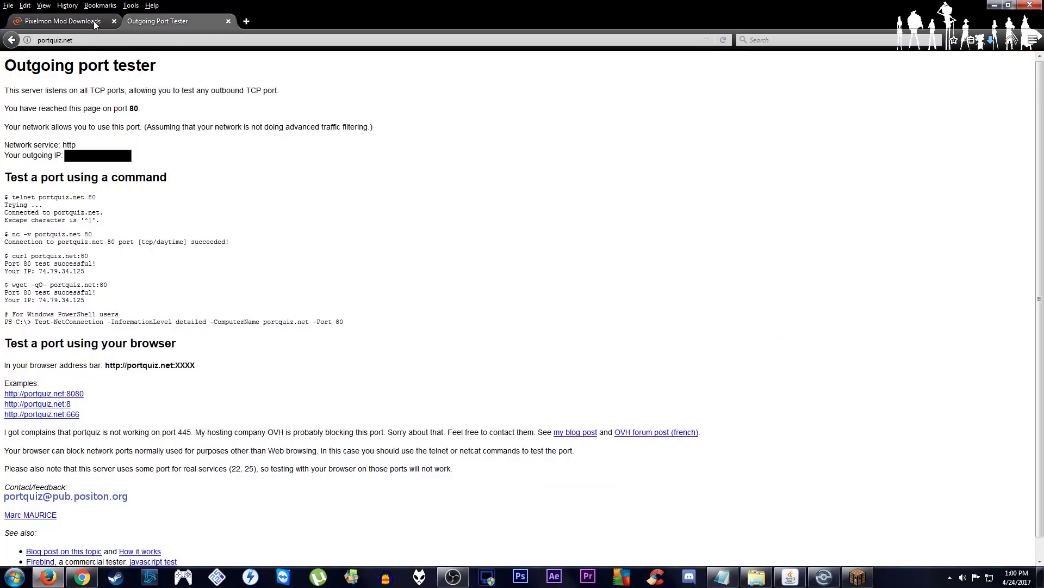
click(114, 21)
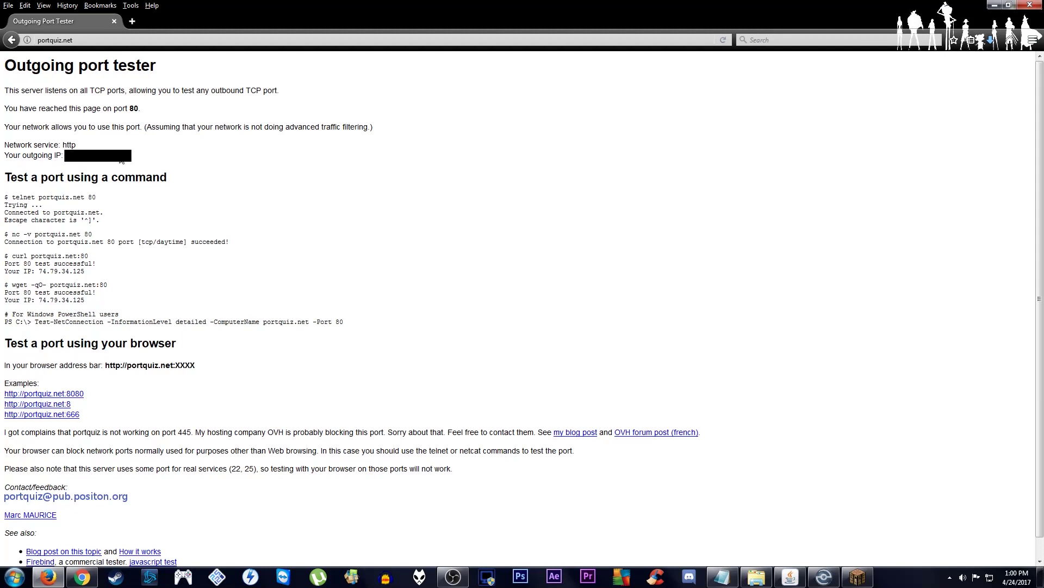
drag(3, 157, 65, 157)
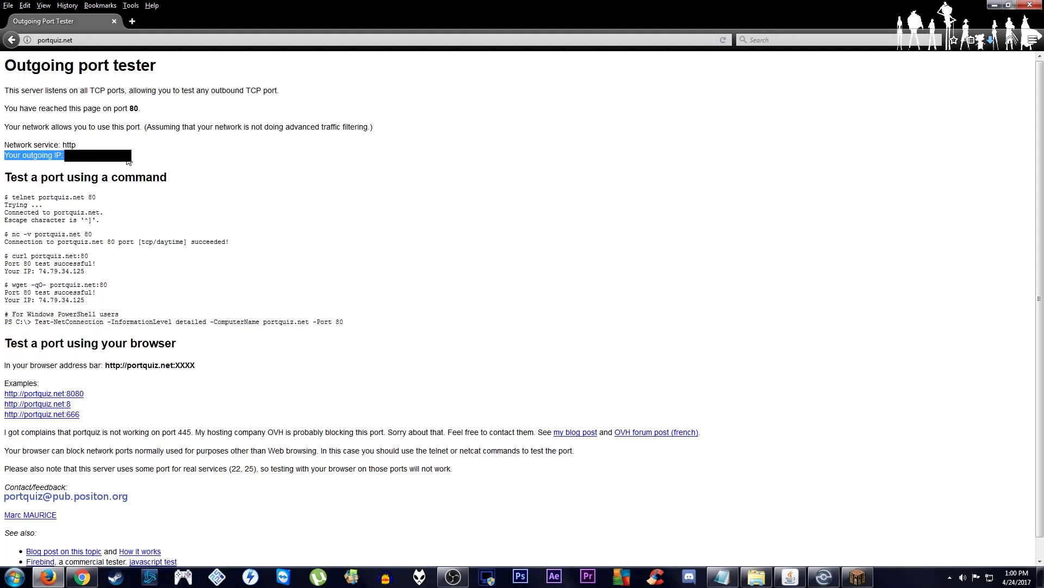
click(128, 161)
right_click(68, 160)
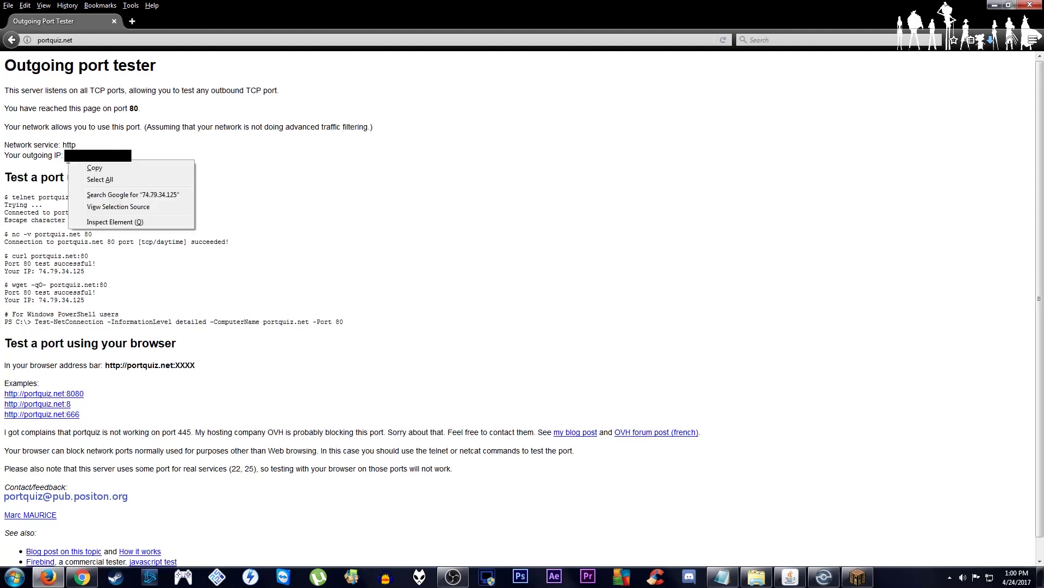
click(94, 168)
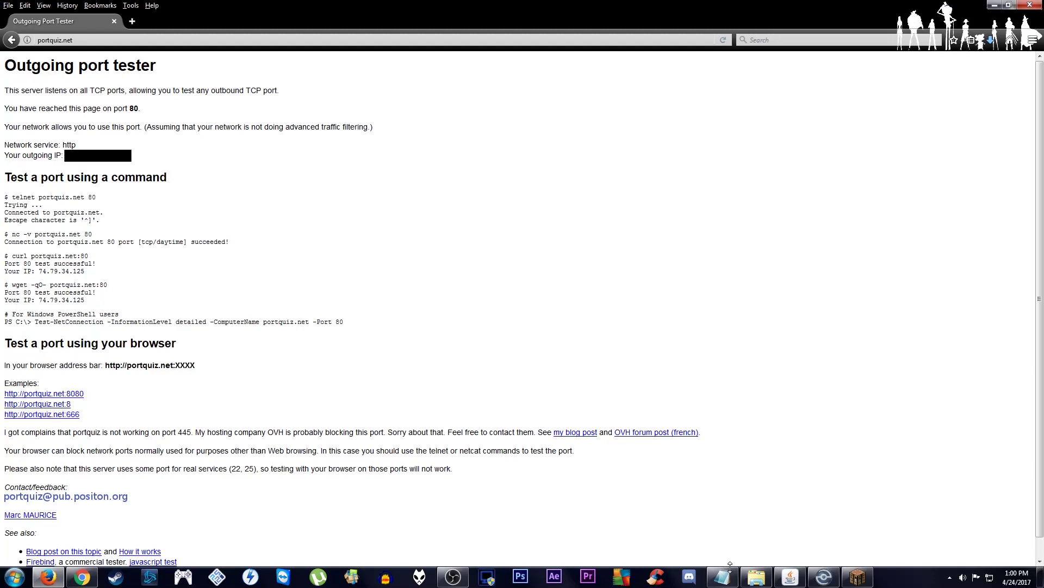
Return to Minecraft, fill in the host's outgoing IP as the server address and save the Minecraft Server entry.
click(994, 3)
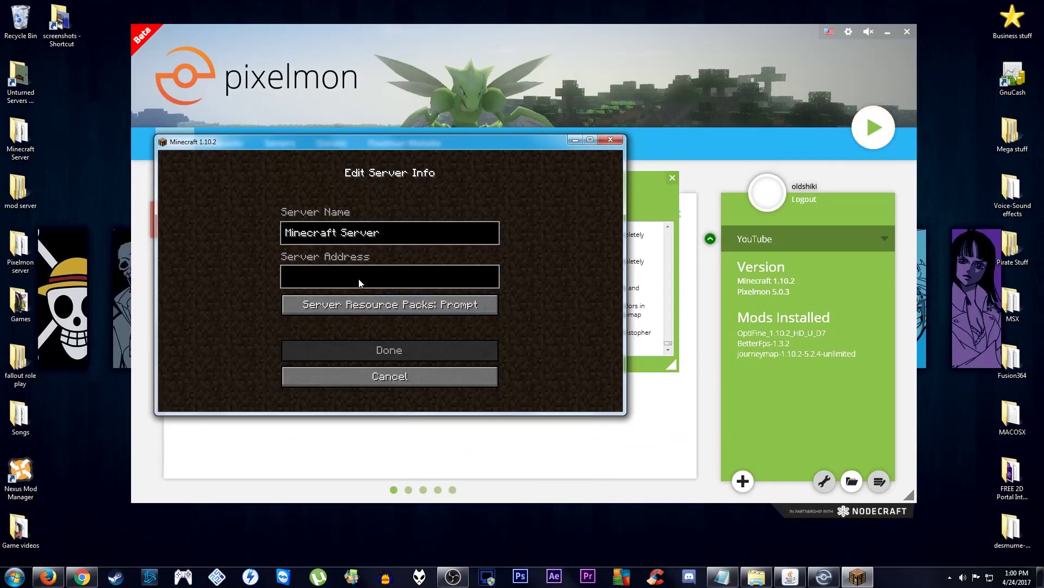
text(7)
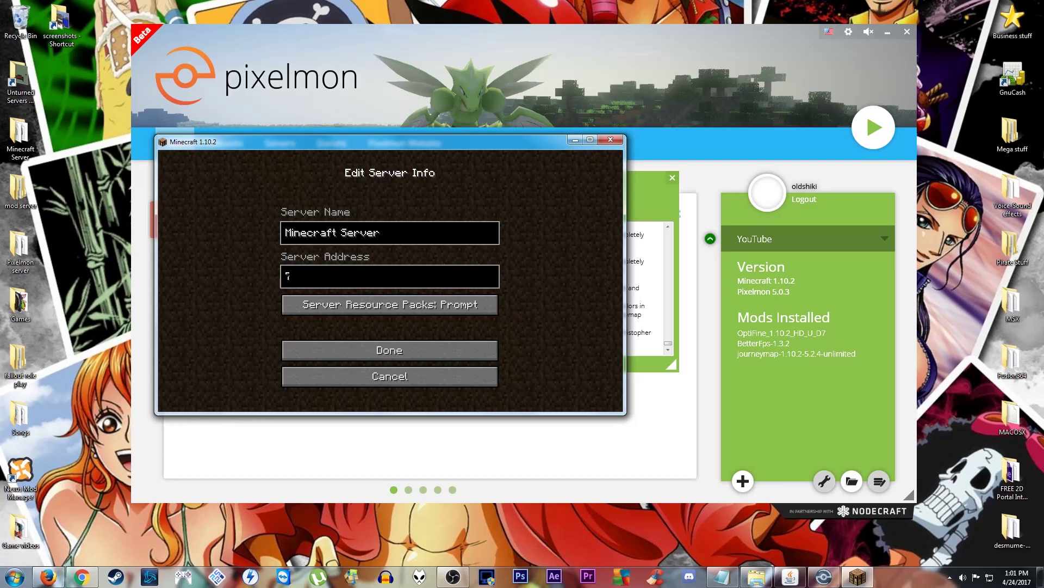
click(376, 350)
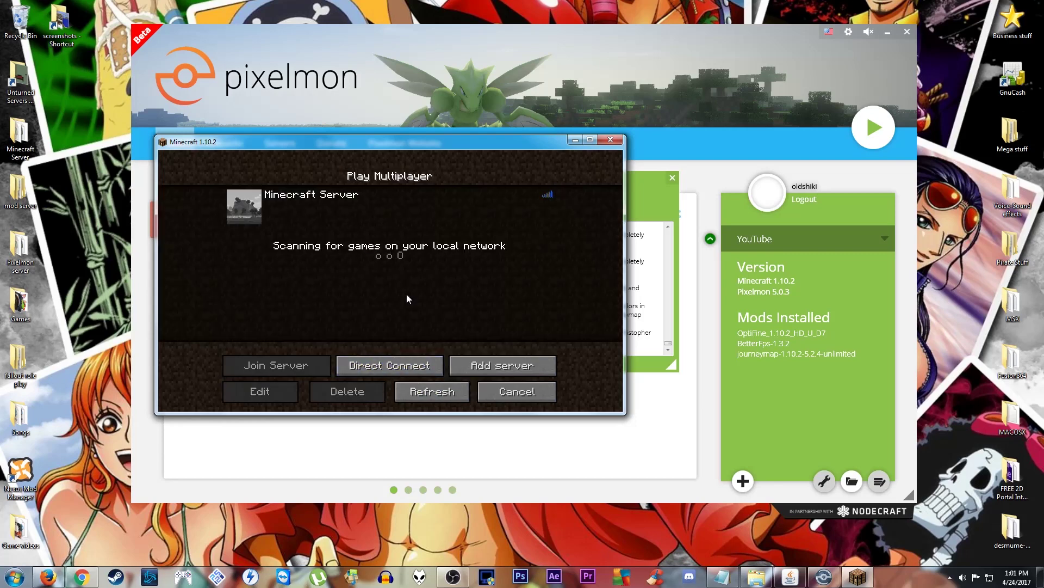
Select the Minecraft Server entry in the multiplayer list and place the Minecraft server console window beside the game.
click(302, 208)
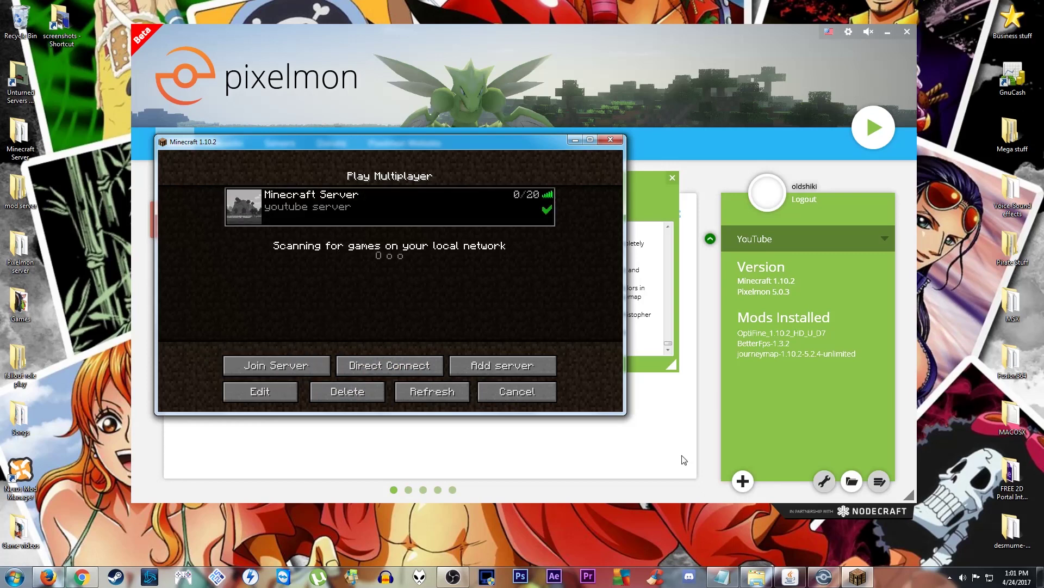
mouse_move(266, 219)
click(786, 580)
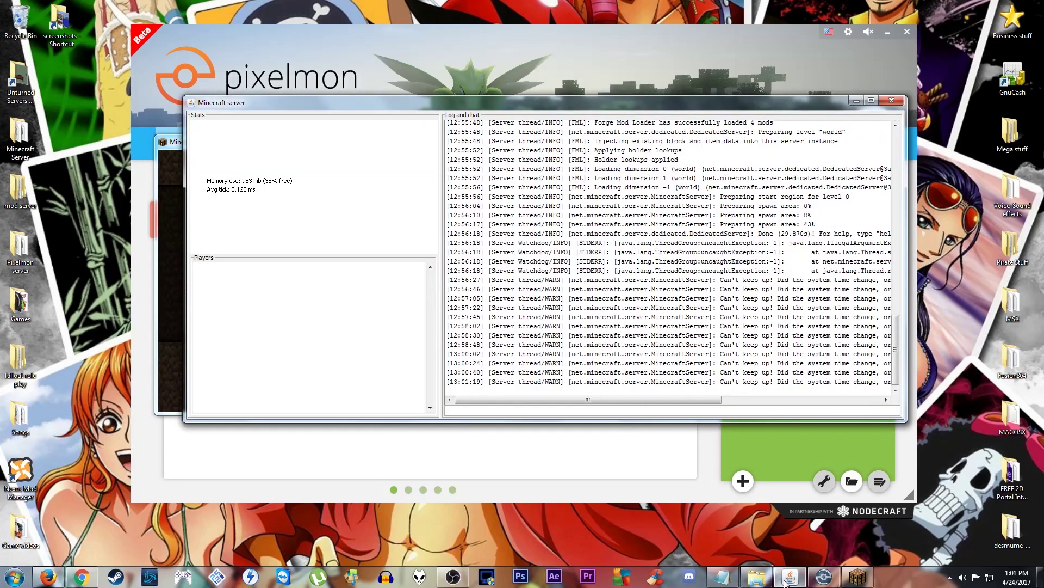
drag(288, 108, 582, 99)
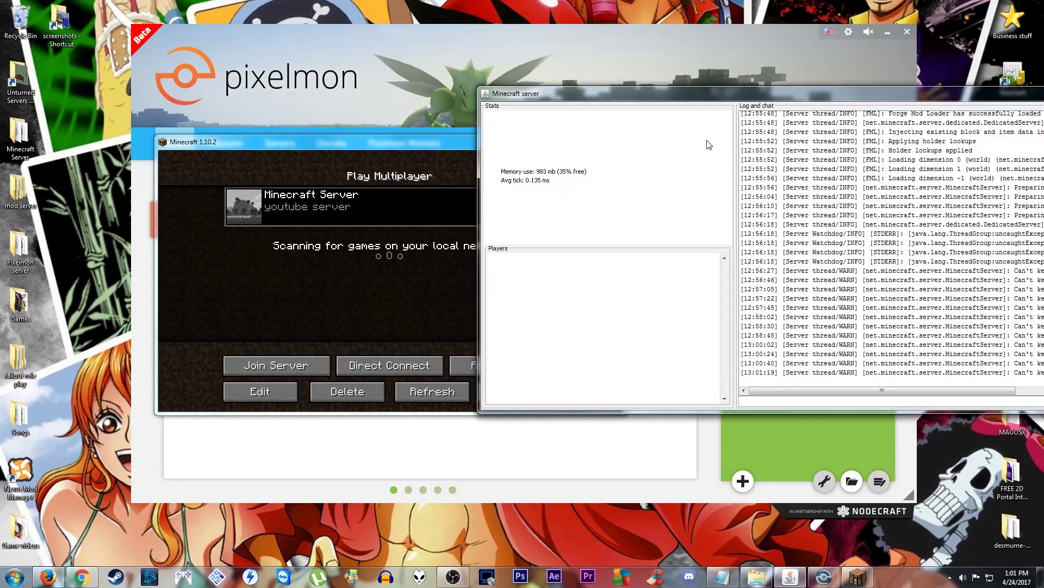
Join the Minecraft Server entry with the server console moved aside, and pick Fennekin as the starter Pokémon.
drag(497, 92, 694, 113)
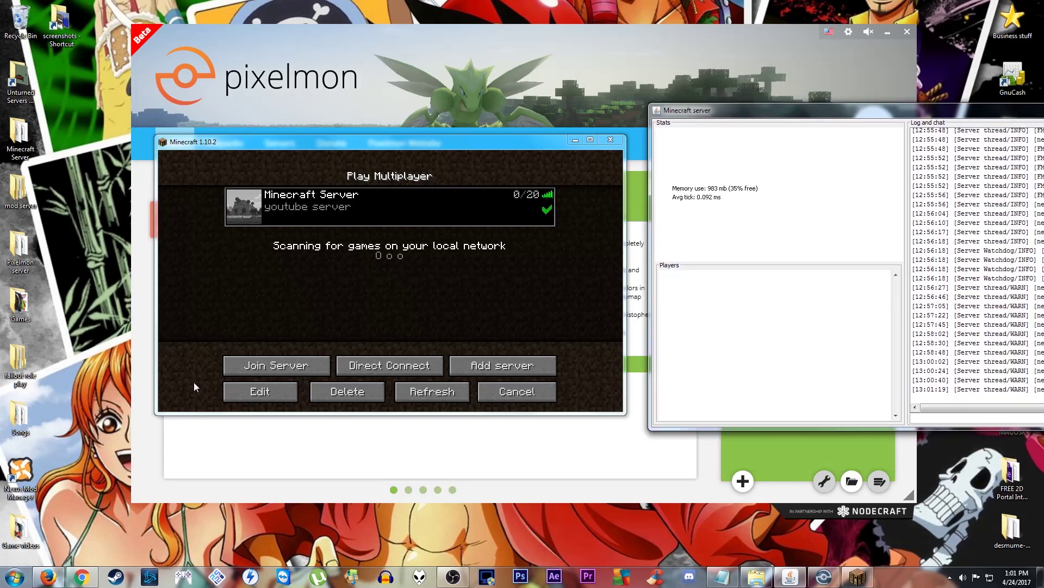
click(271, 372)
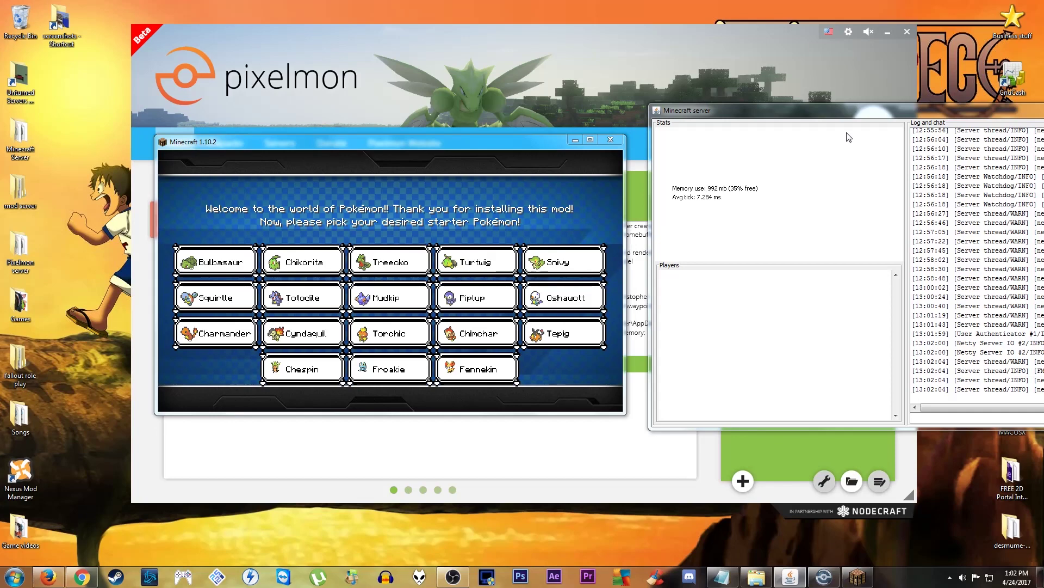
drag(810, 113, 715, 128)
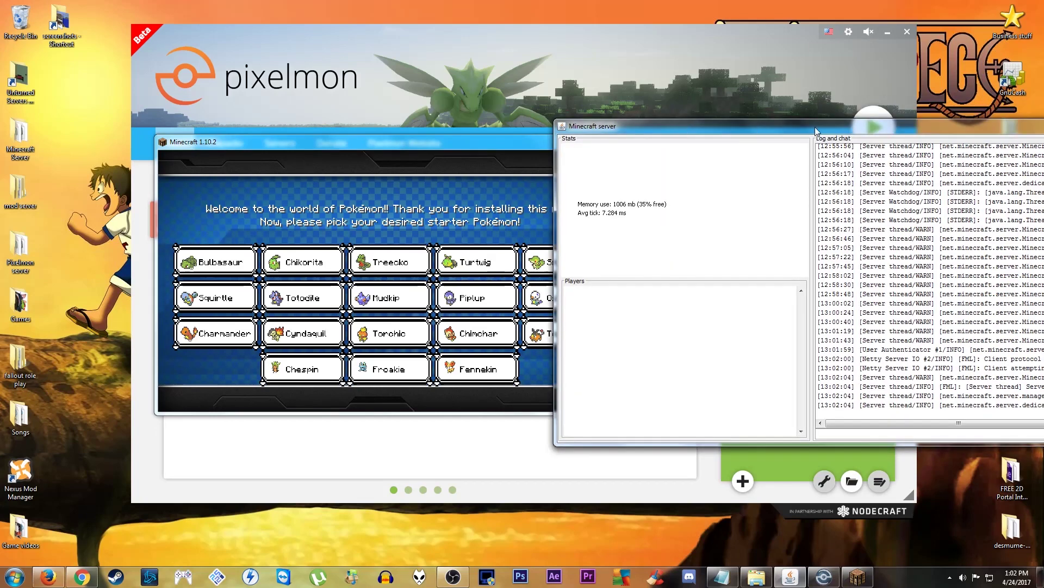
drag(704, 130, 771, 129)
click(472, 297)
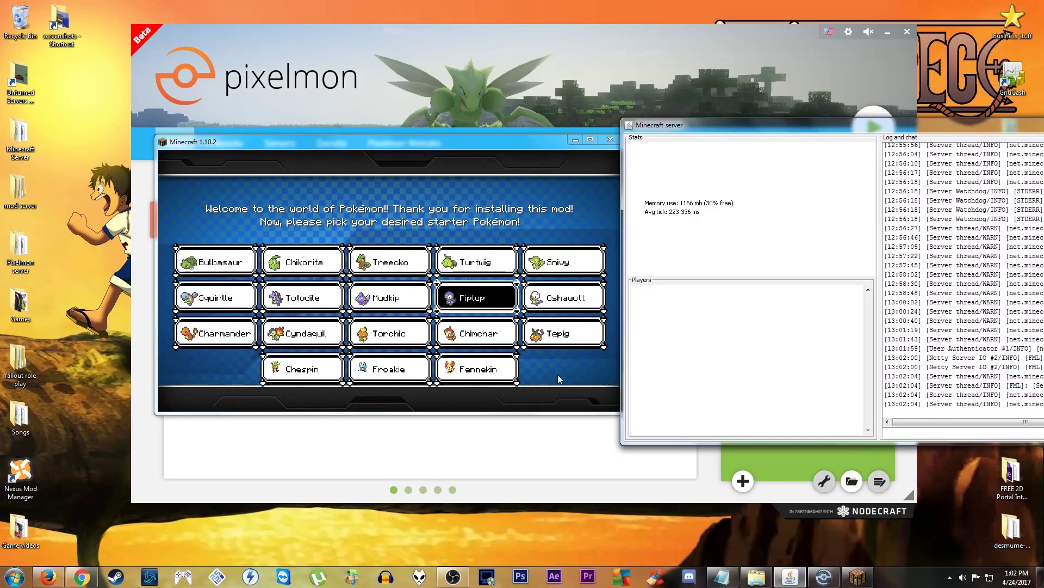
click(479, 373)
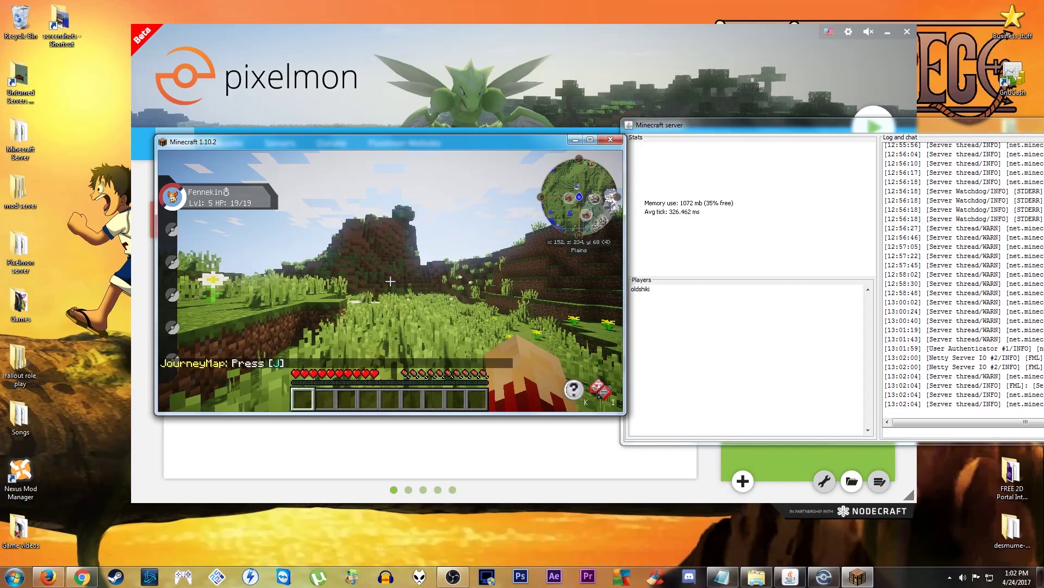
Walk around the plains and the nearby horses to test playing on the server.
key(w)
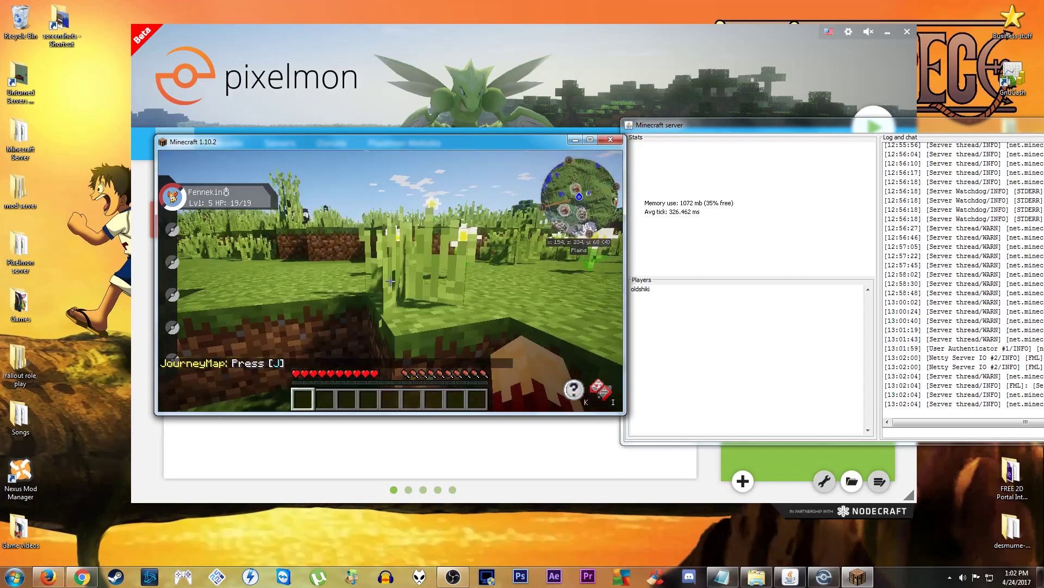
key(w)
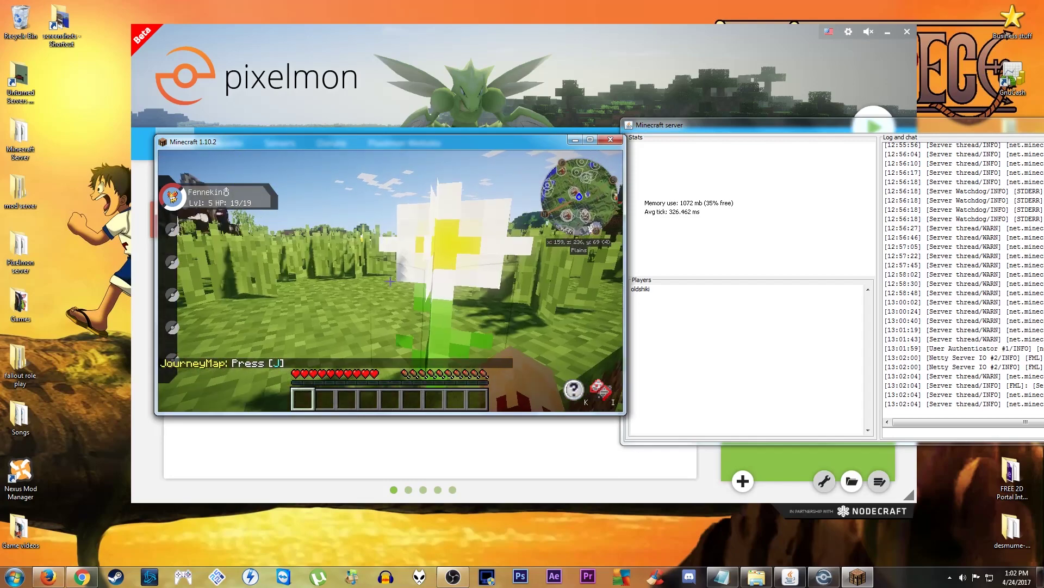
key(w)
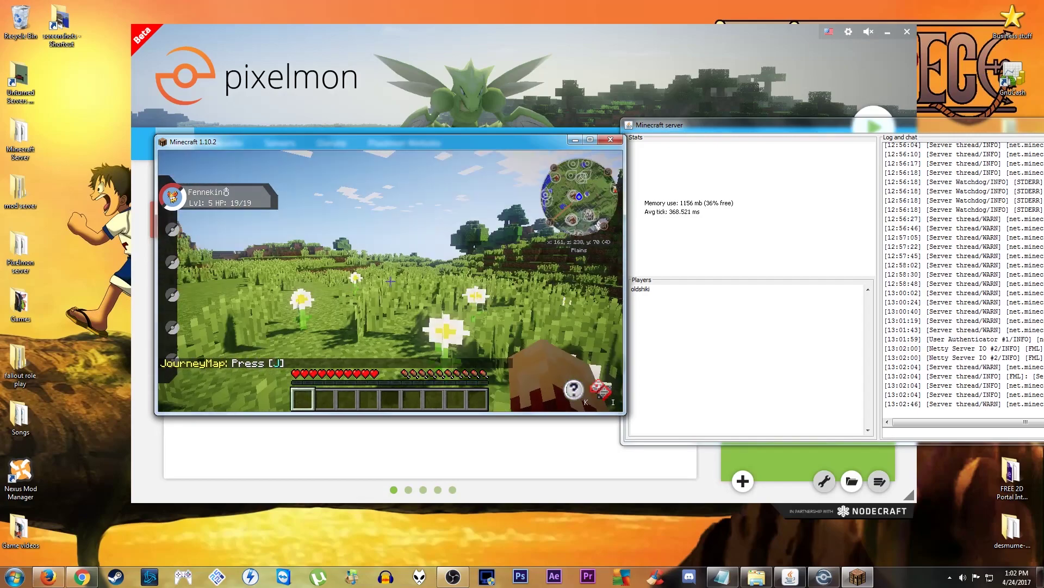
key(w)
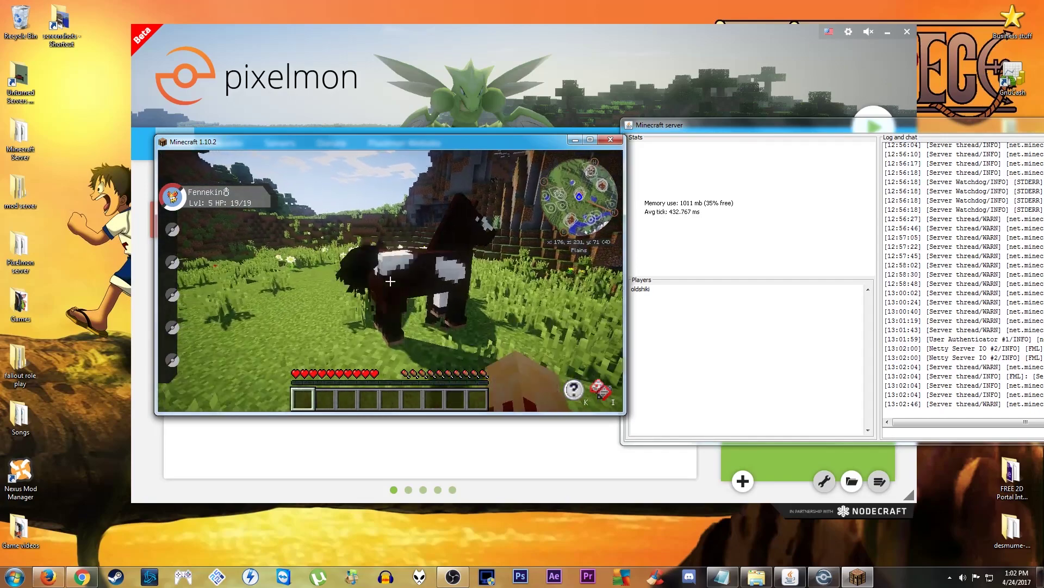
key(w)
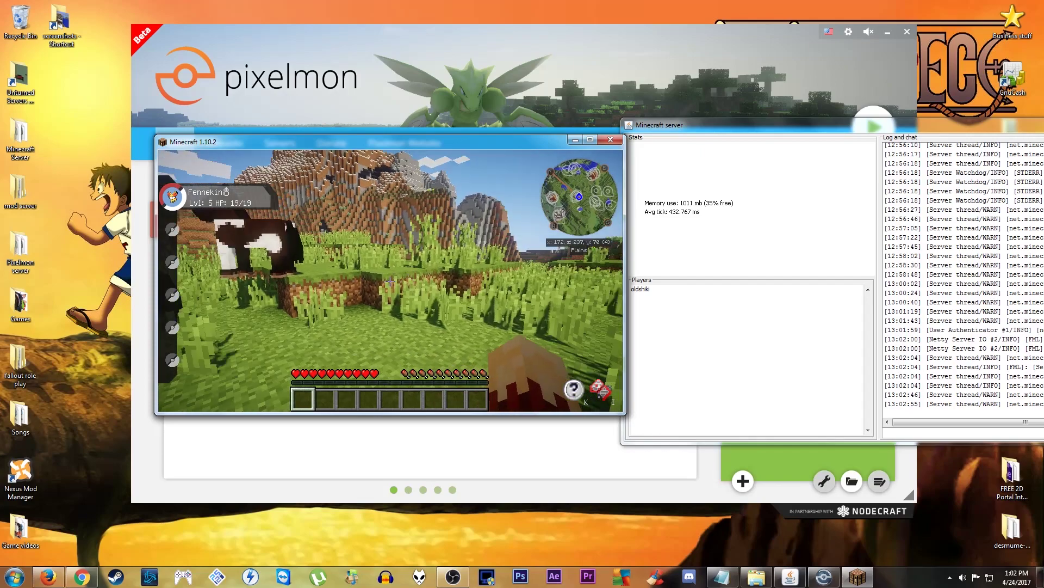
key(w)
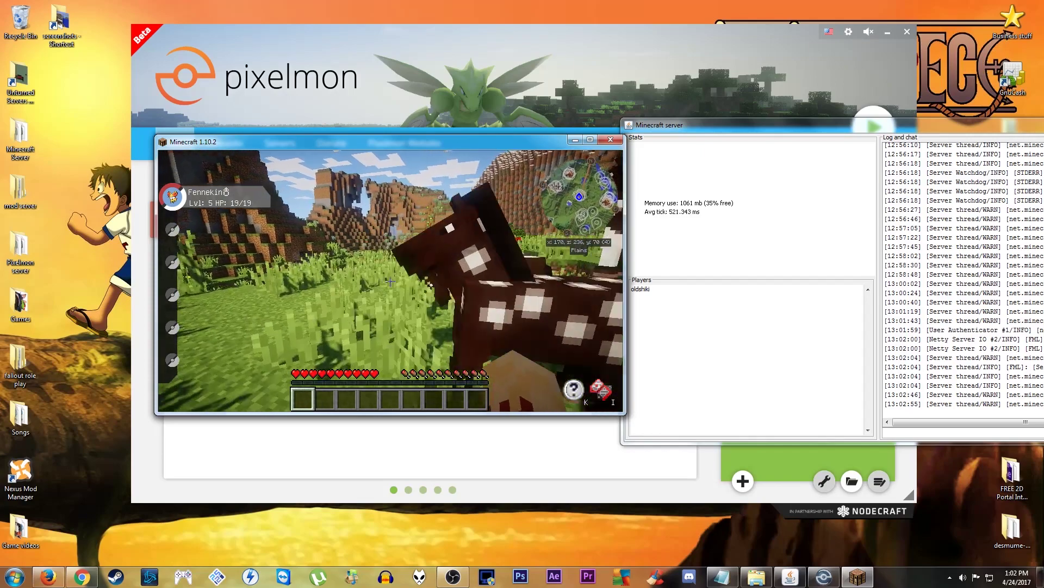
key(w)
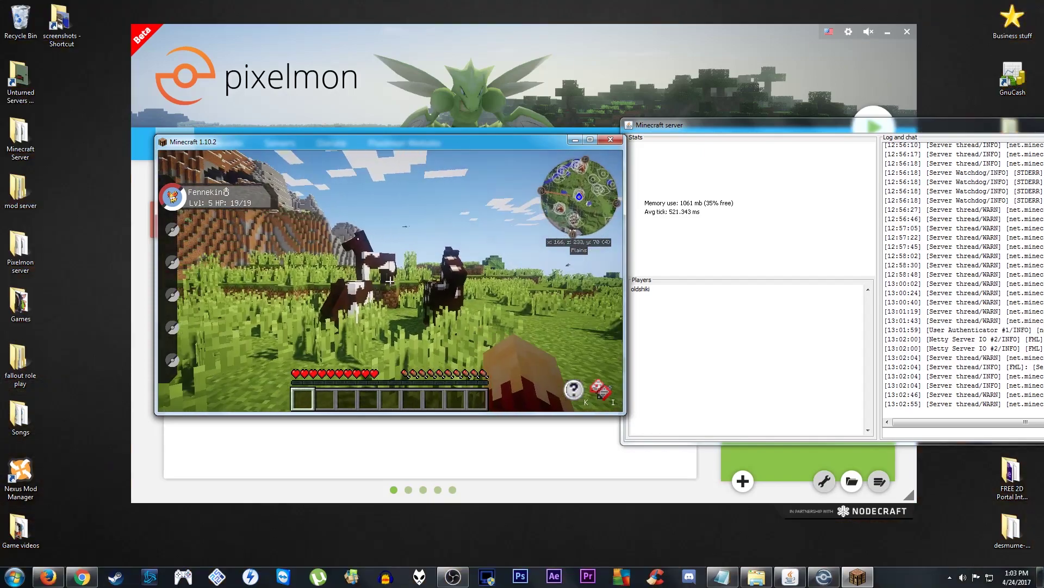
key(w)
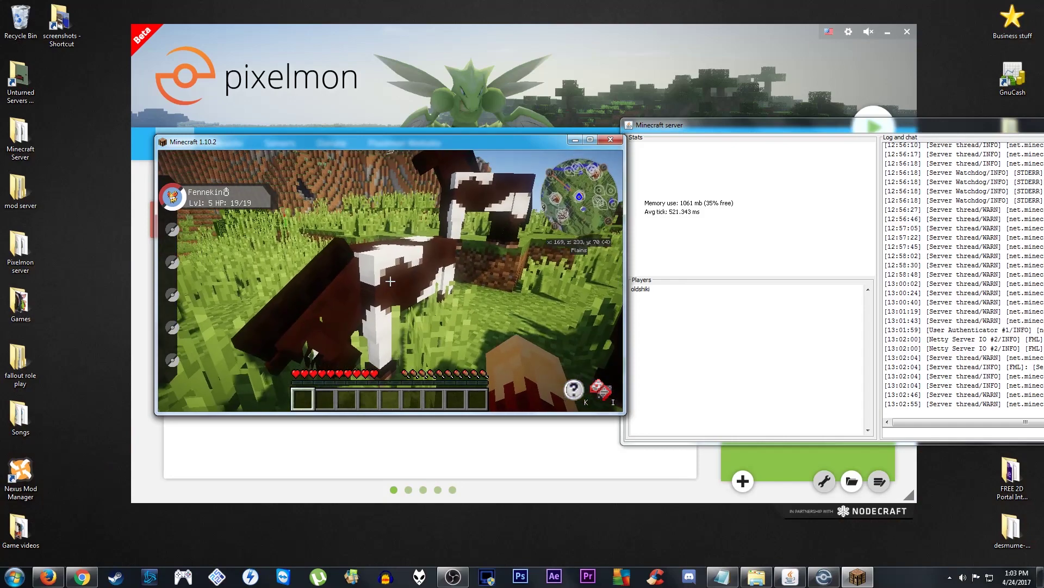
key(w)
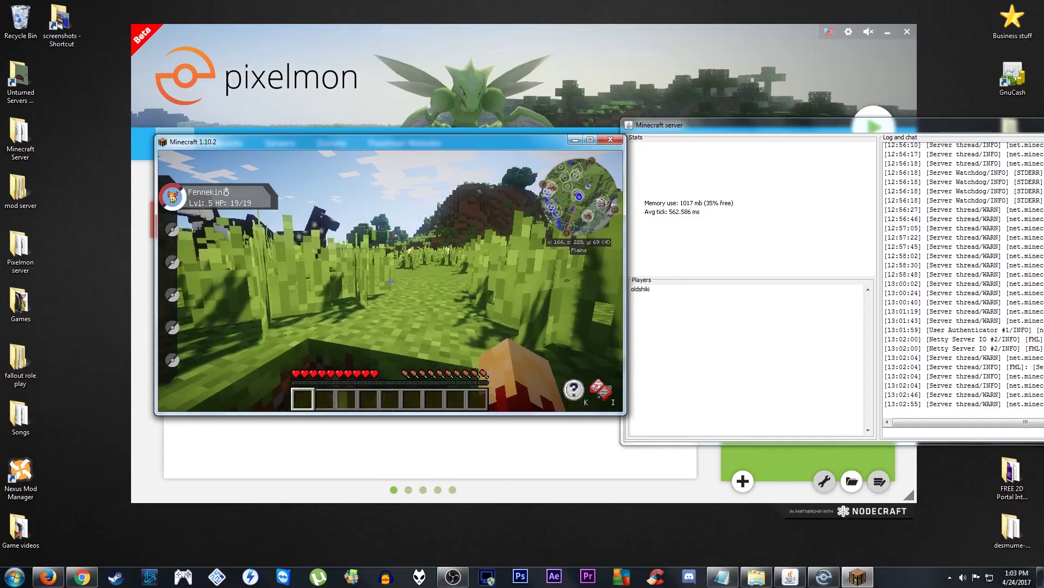
key(w)
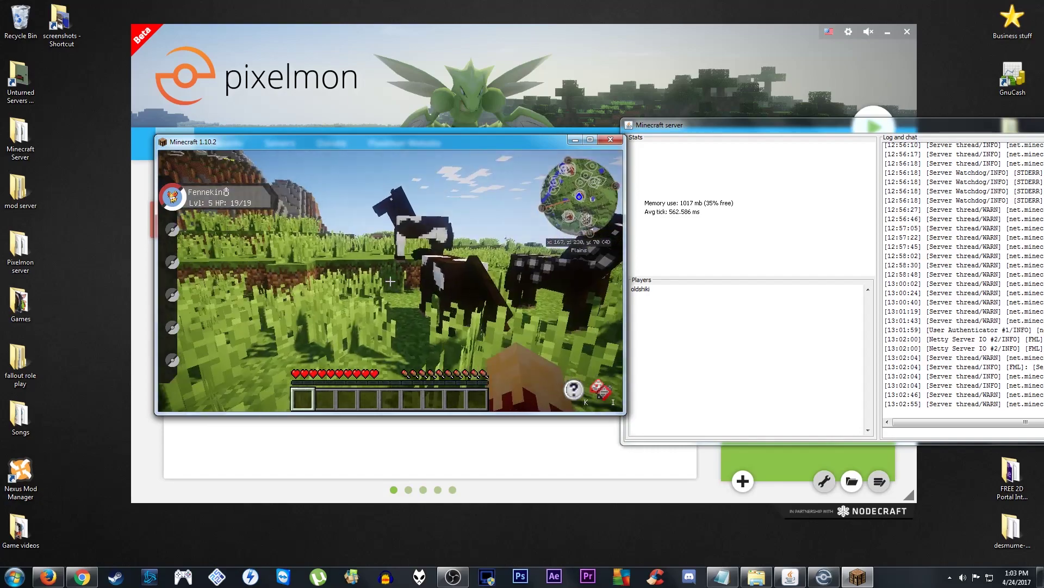
key(w)
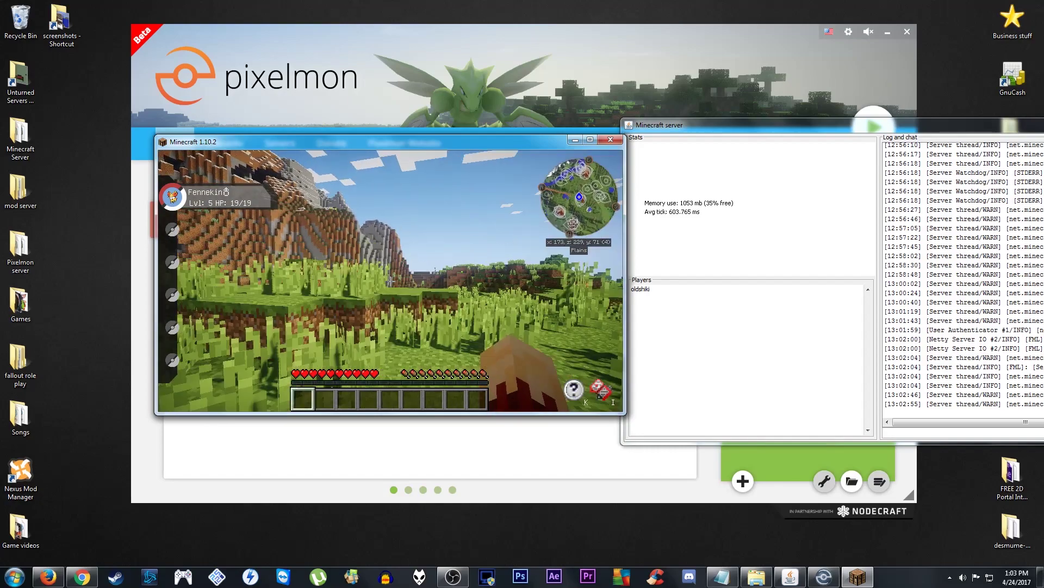
key(w)
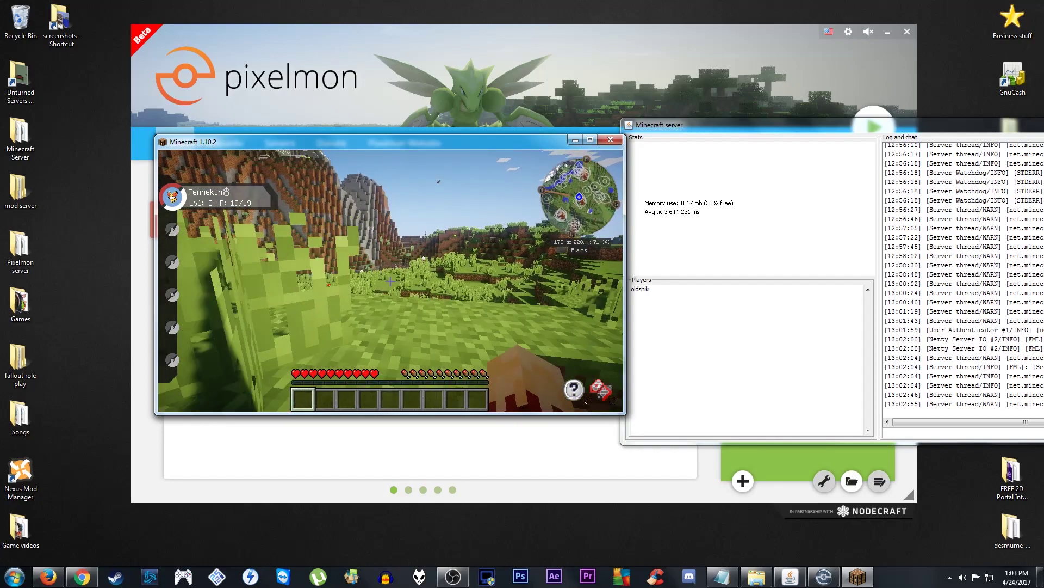
key(w)
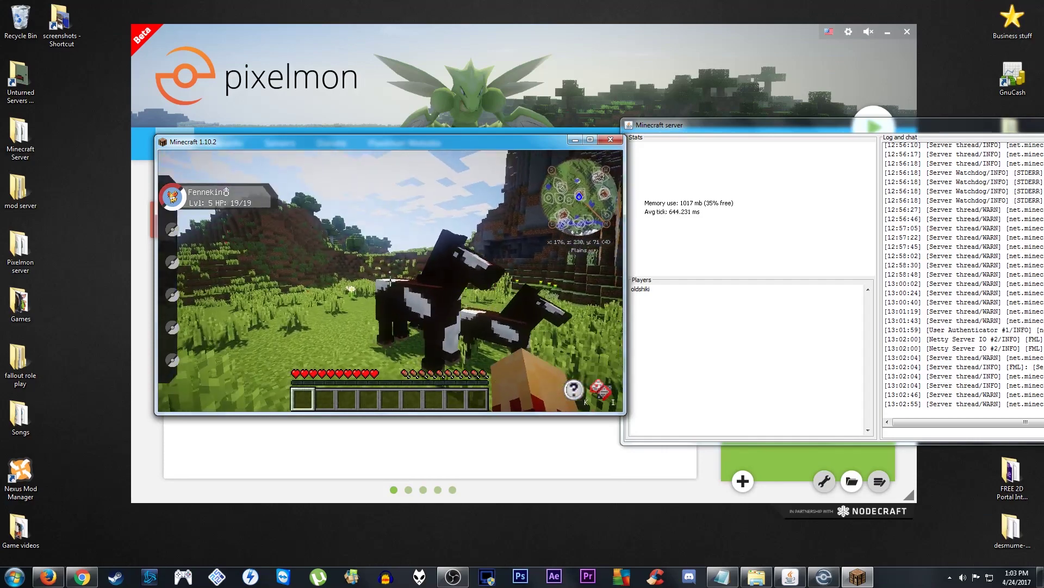
Disconnect from the server, leave the multiplayer list and quit Minecraft.
key(Escape)
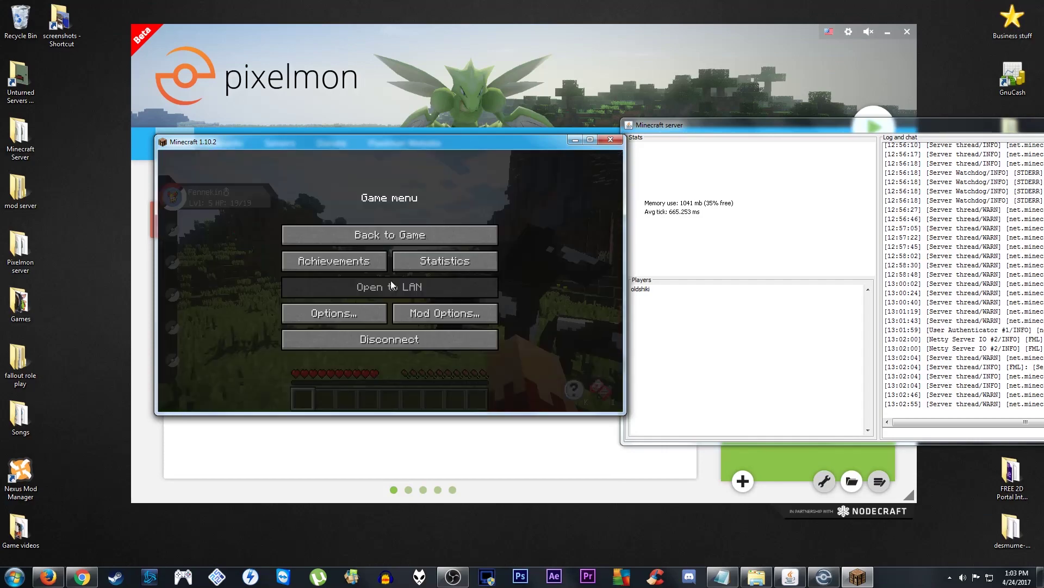
click(390, 338)
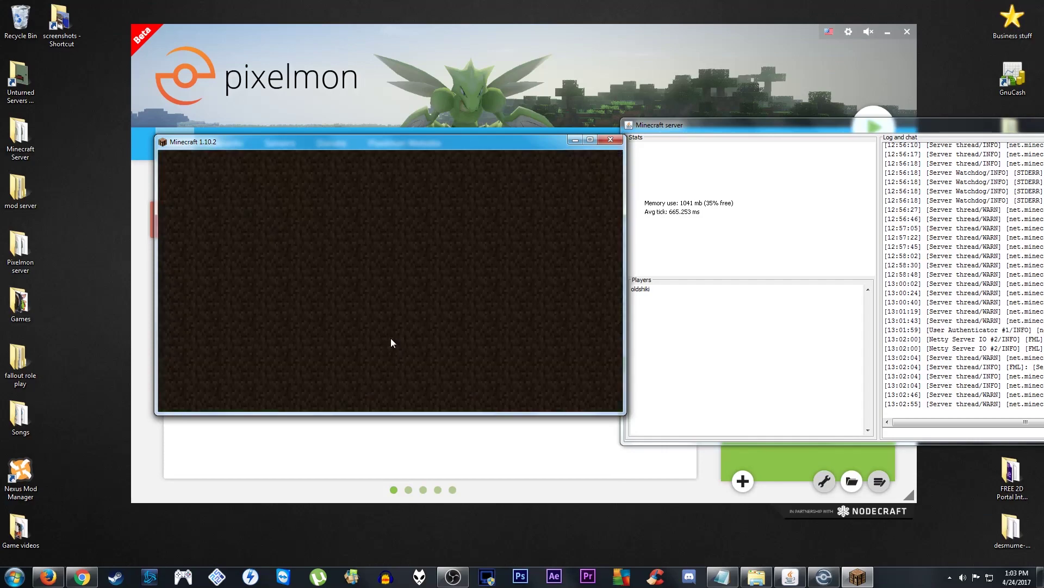
click(792, 311)
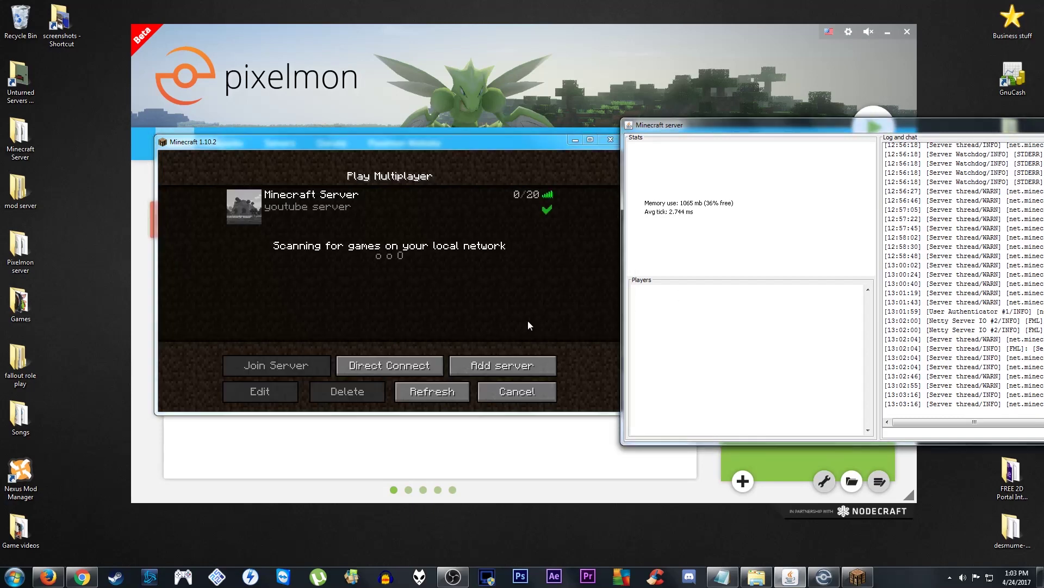
click(526, 395)
click(526, 394)
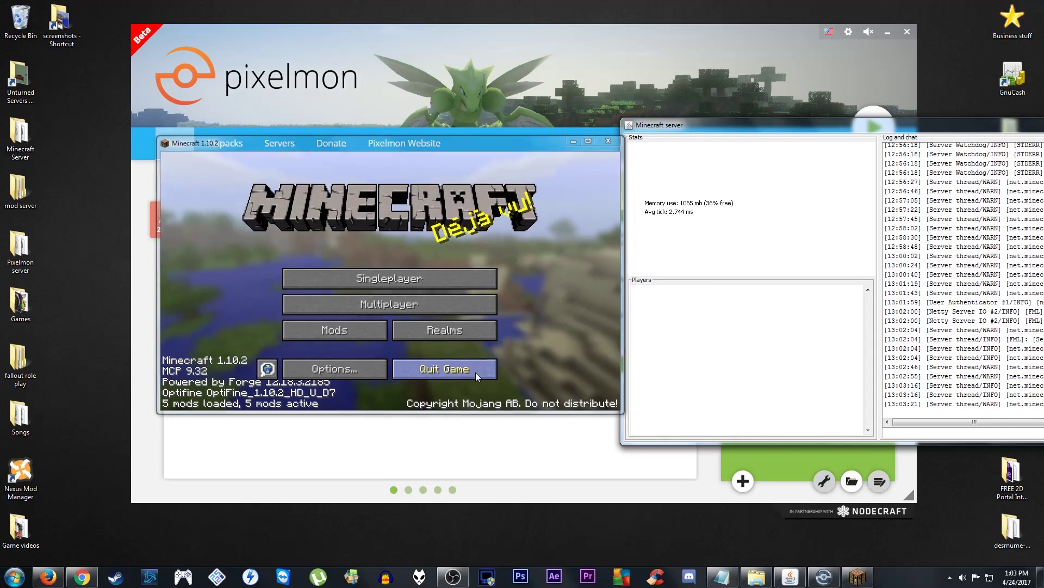
click(476, 372)
Shut down the server by running the stop command in its console, and close the Pixelmon launcher.
drag(678, 126, 353, 115)
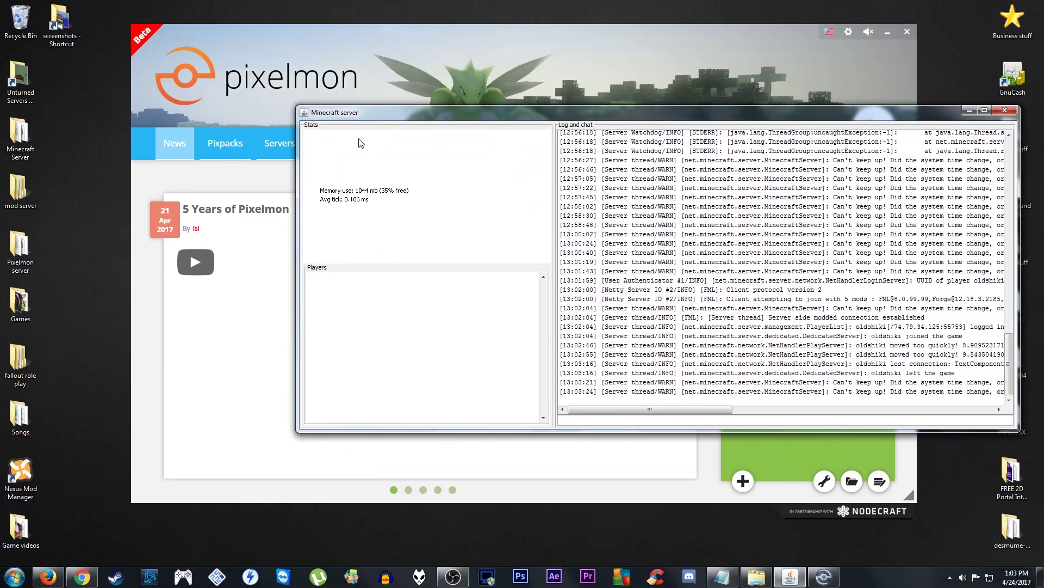
drag(344, 121, 341, 123)
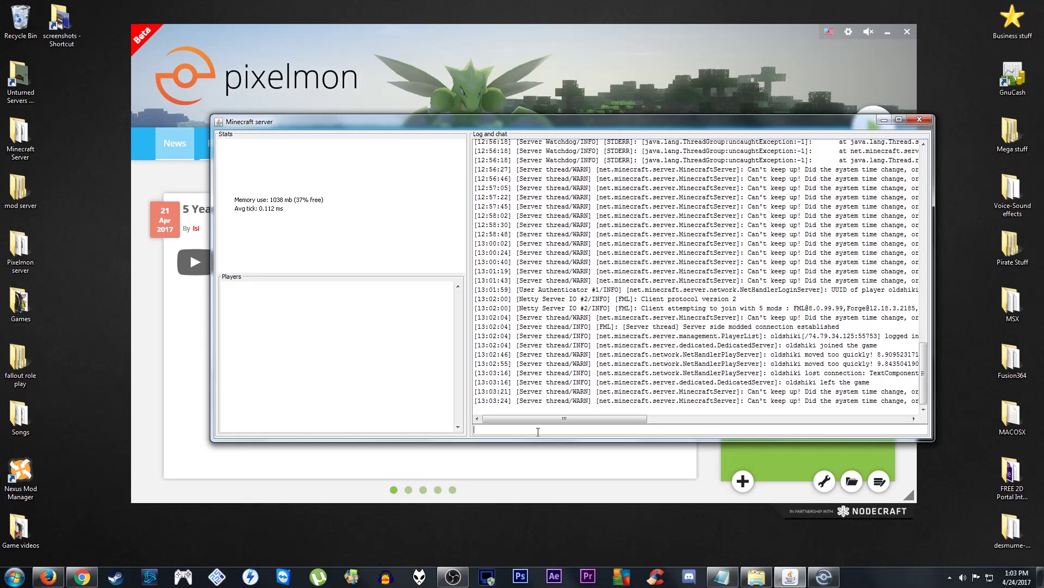
text(stop)
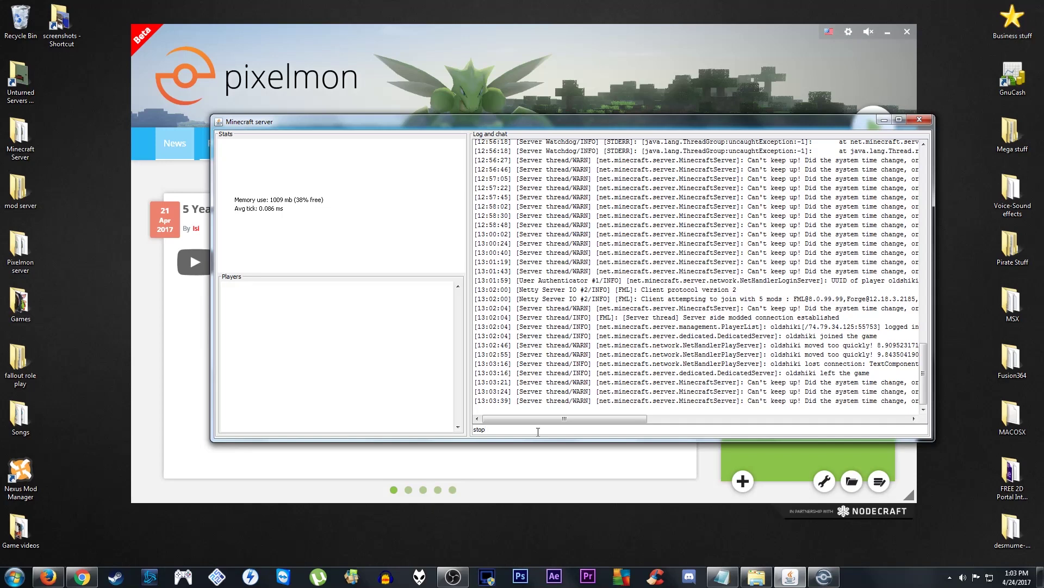
key(Return)
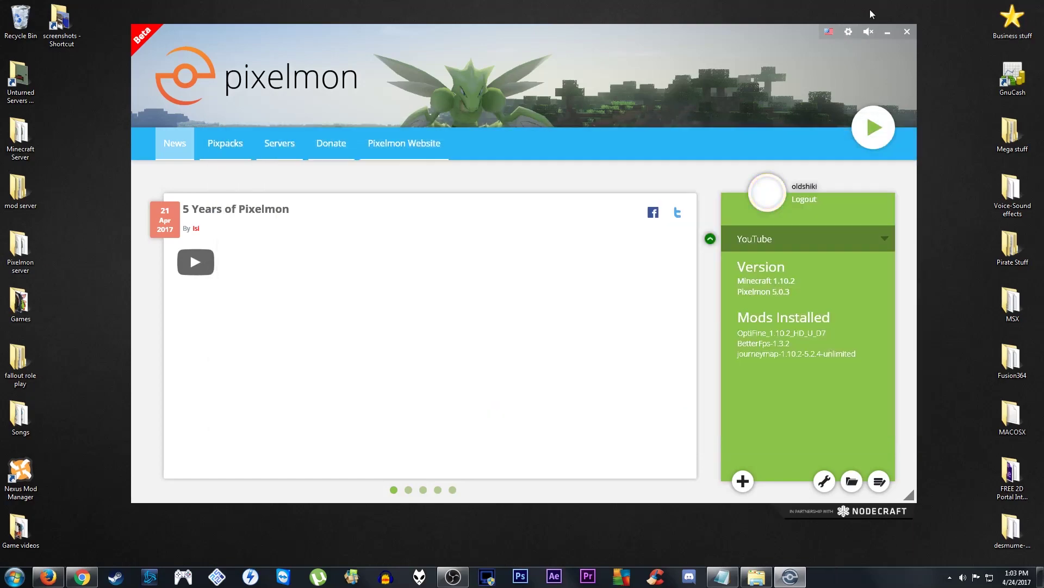
click(907, 33)
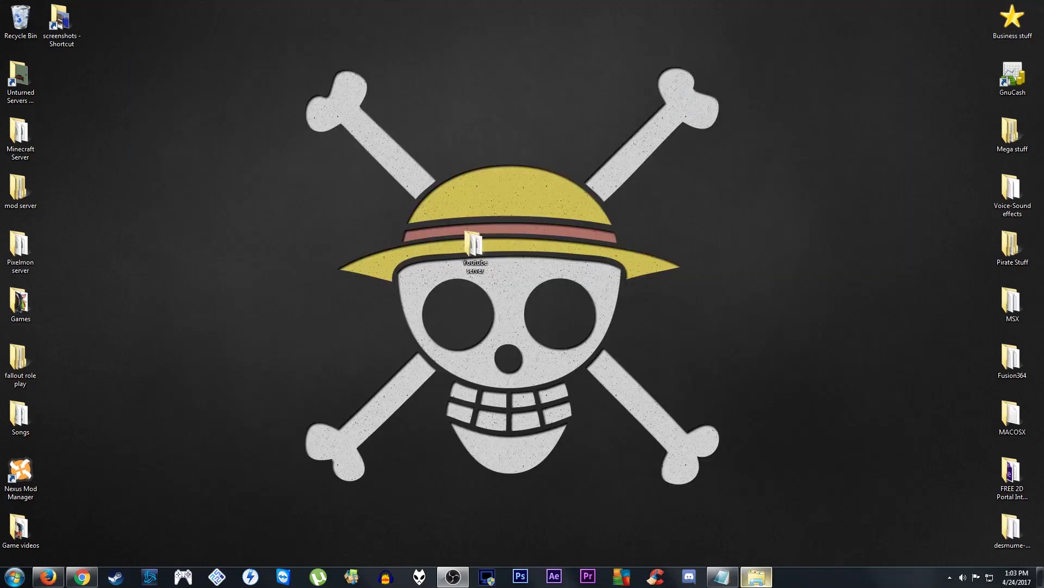
Create a new text document in the Youtube server folder and open it in Notepad.
click(757, 576)
scroll(494, 283, down, 1)
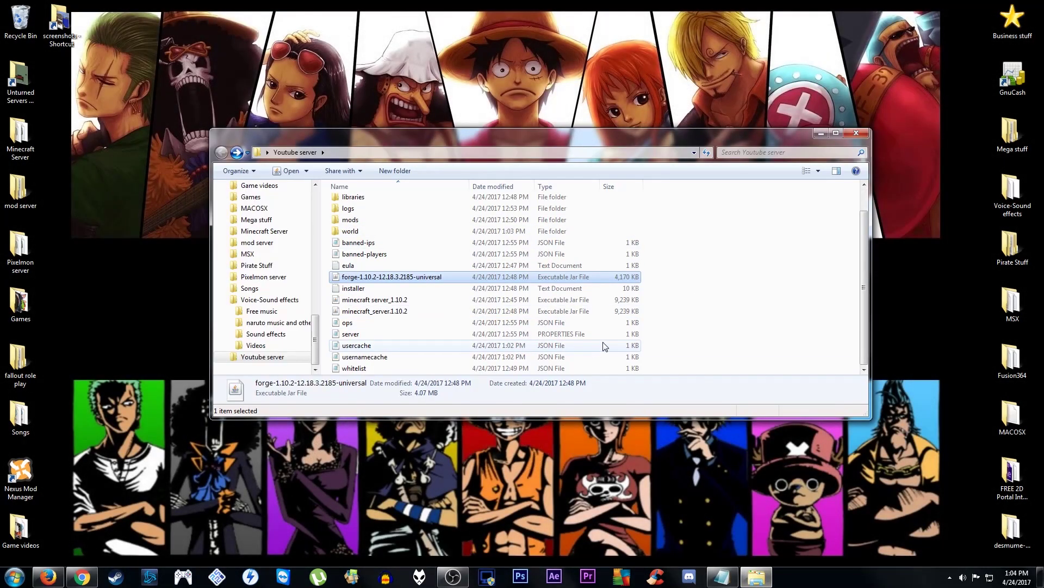
right_click(660, 315)
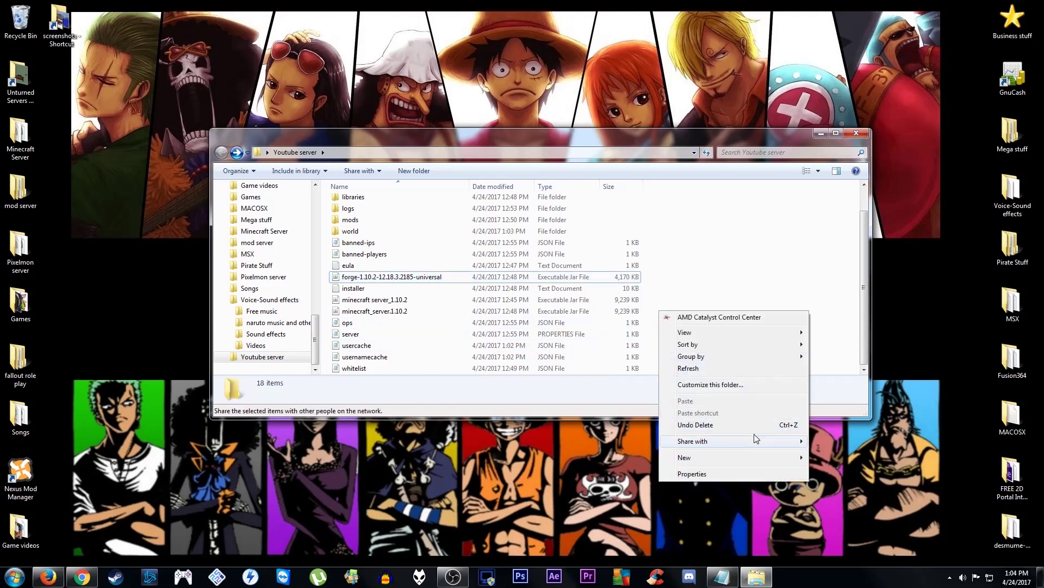
mouse_move(744, 459)
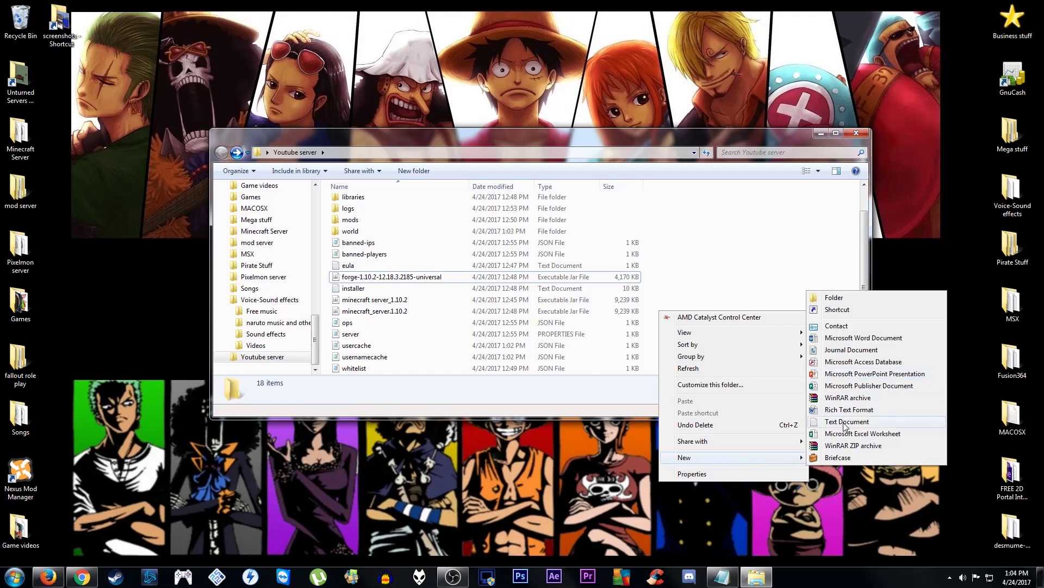
click(895, 429)
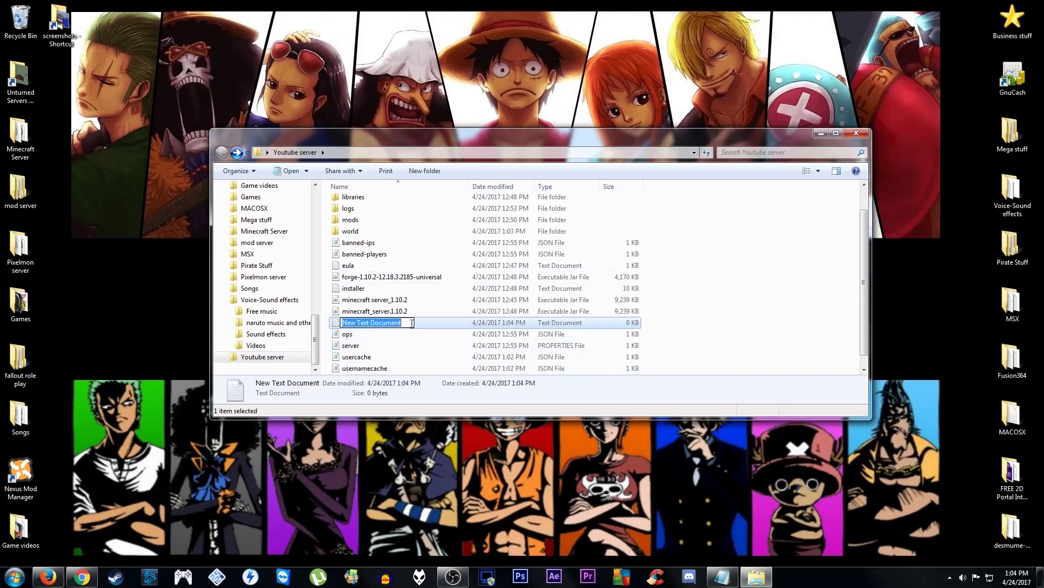
click(426, 326)
double_click(427, 326)
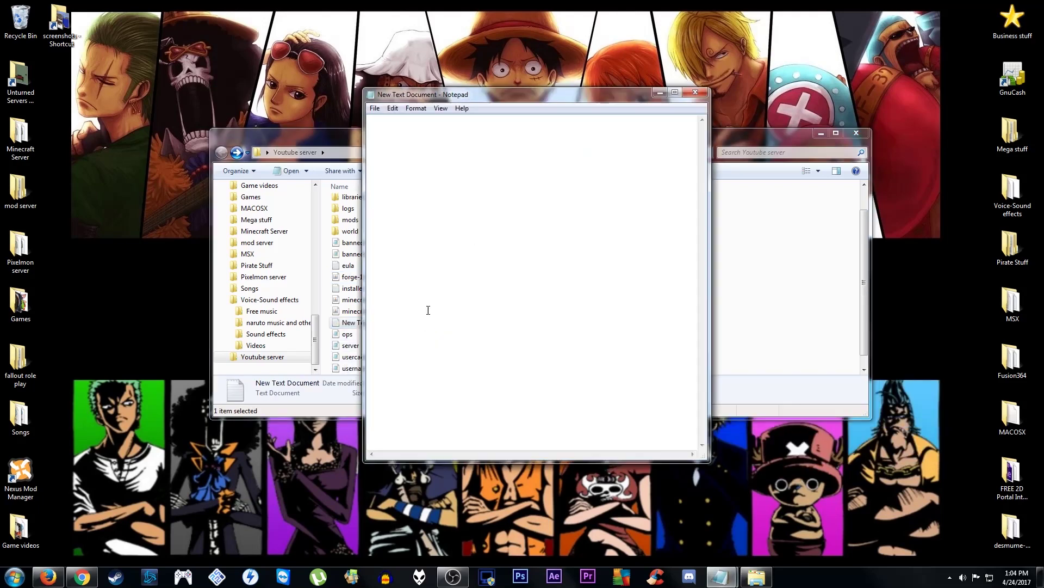
drag(448, 95, 447, 75)
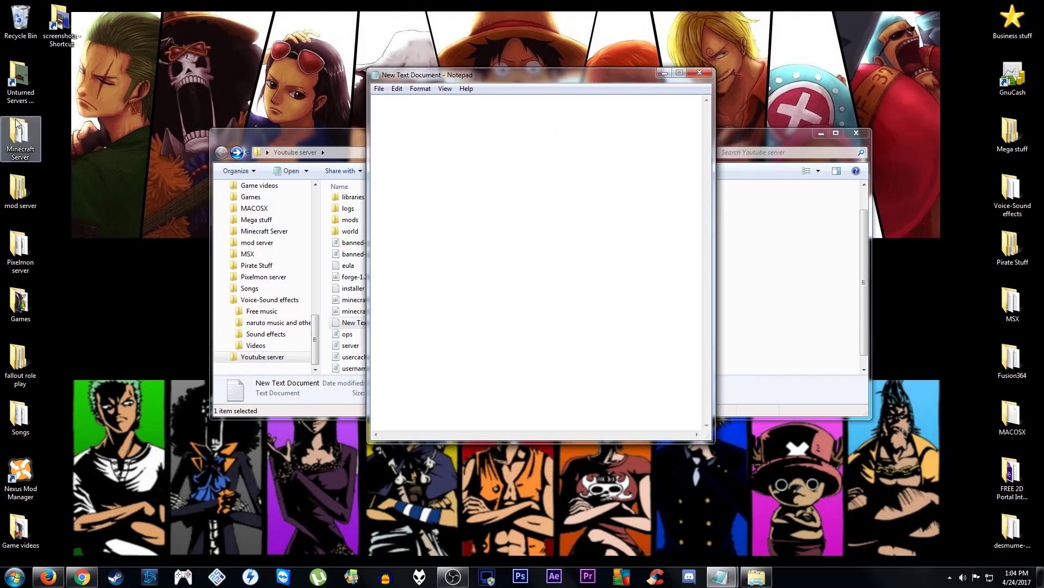
Open the pixelmon more ram batch file from the Pixelmon server folder for editing in Notepad.
double_click(19, 256)
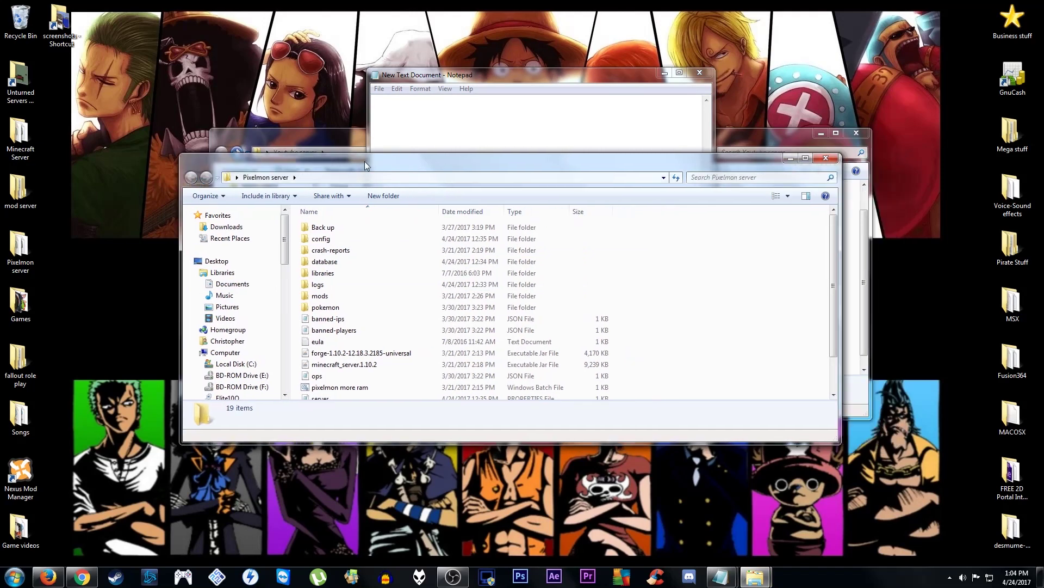
drag(365, 161, 178, 110)
scroll(299, 255, down, 1)
click(212, 300)
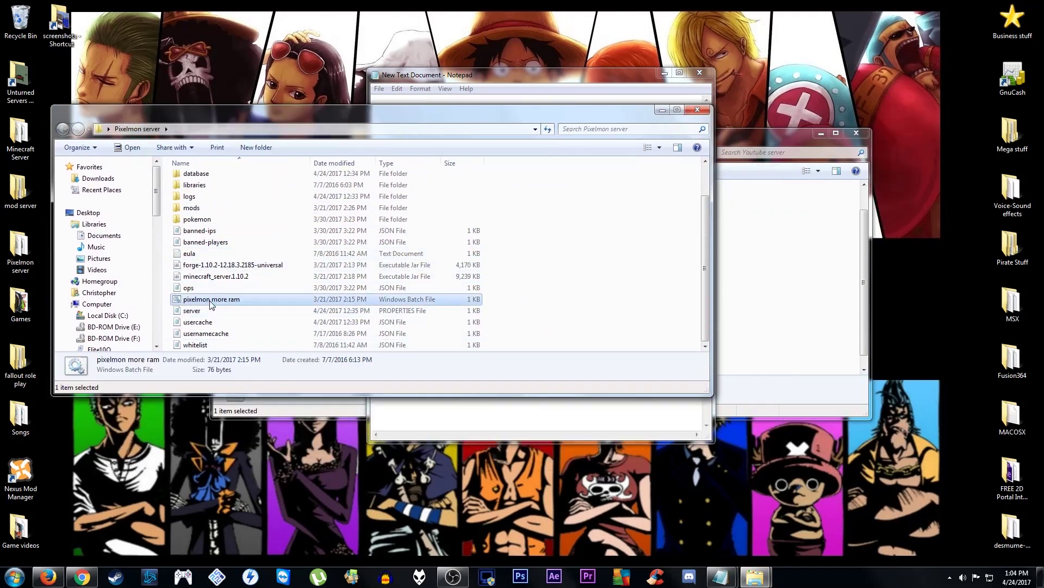
right_click(211, 300)
click(235, 319)
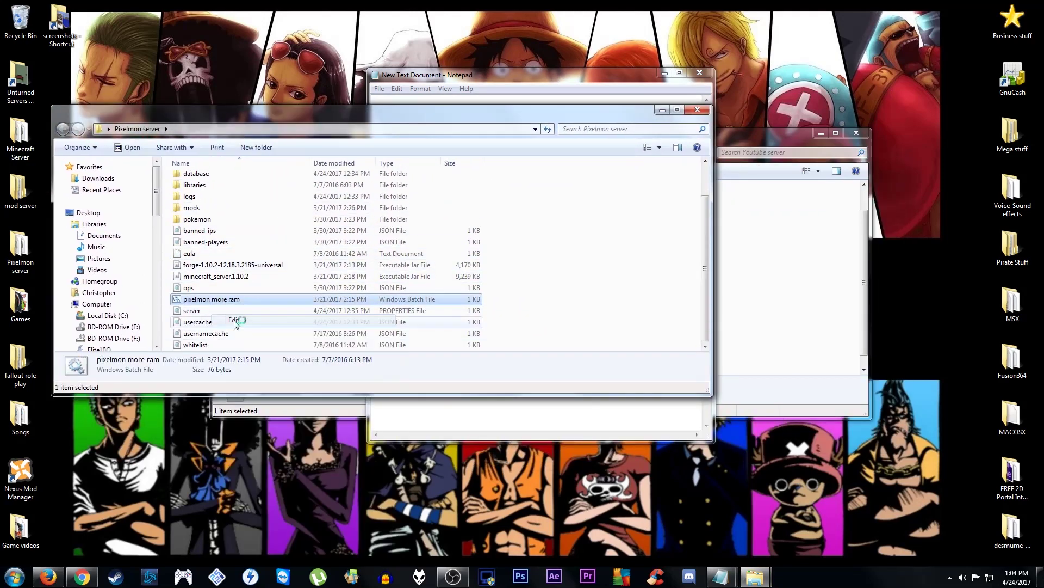
drag(478, 95, 212, 82)
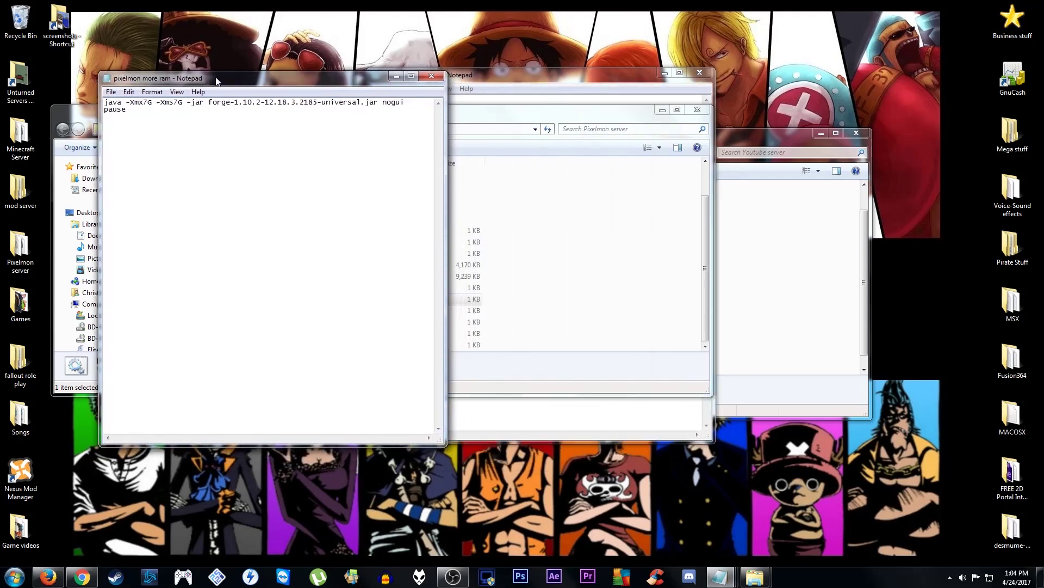
Copy the whole script from the pixelmon more ram file, close that file and its folder, and paste the script into New Text Document.
drag(124, 112, 115, 111)
key(ctrl+a)
right_click(109, 105)
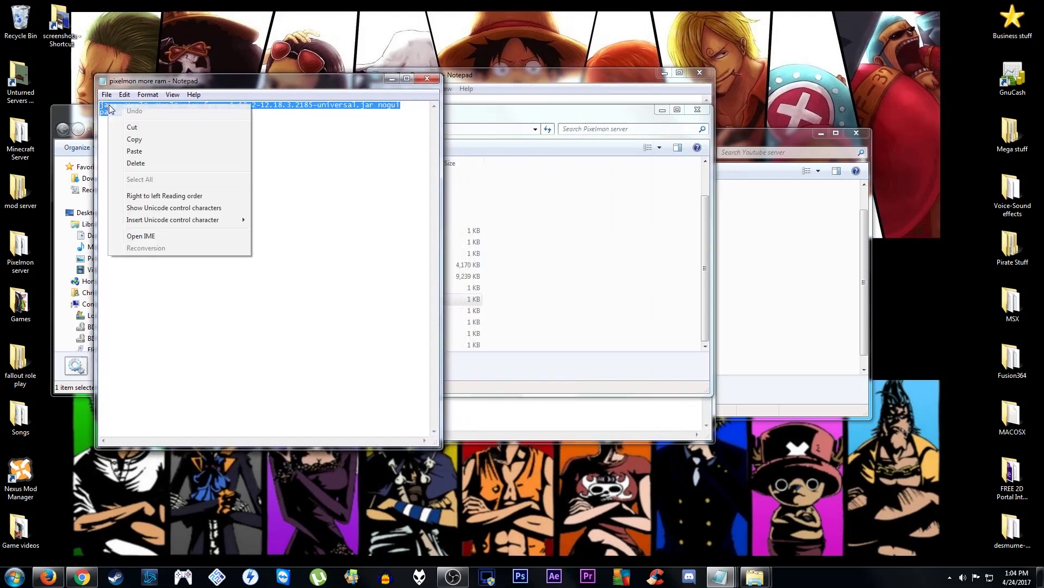
click(145, 138)
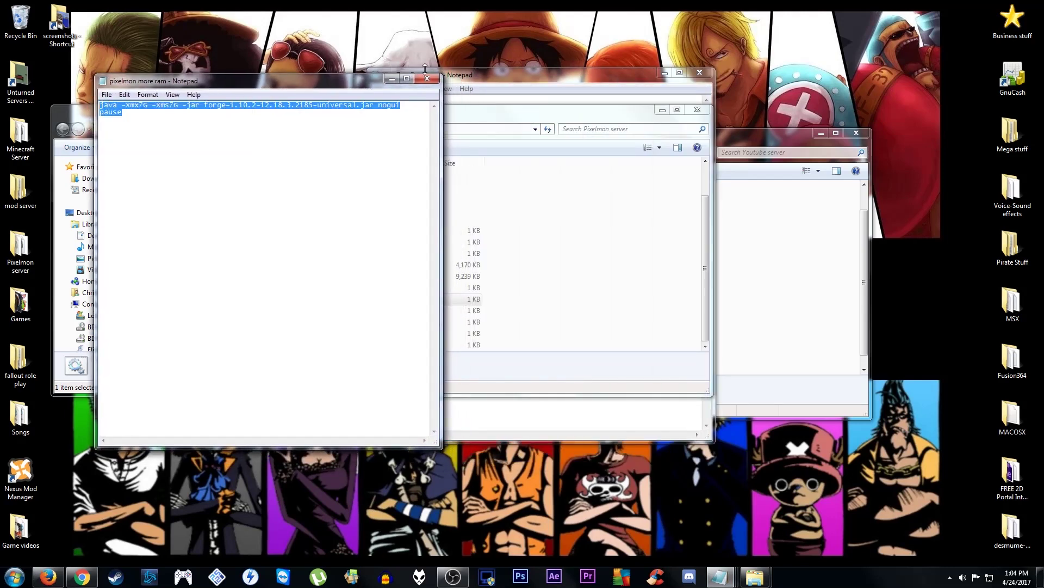
click(427, 78)
click(697, 110)
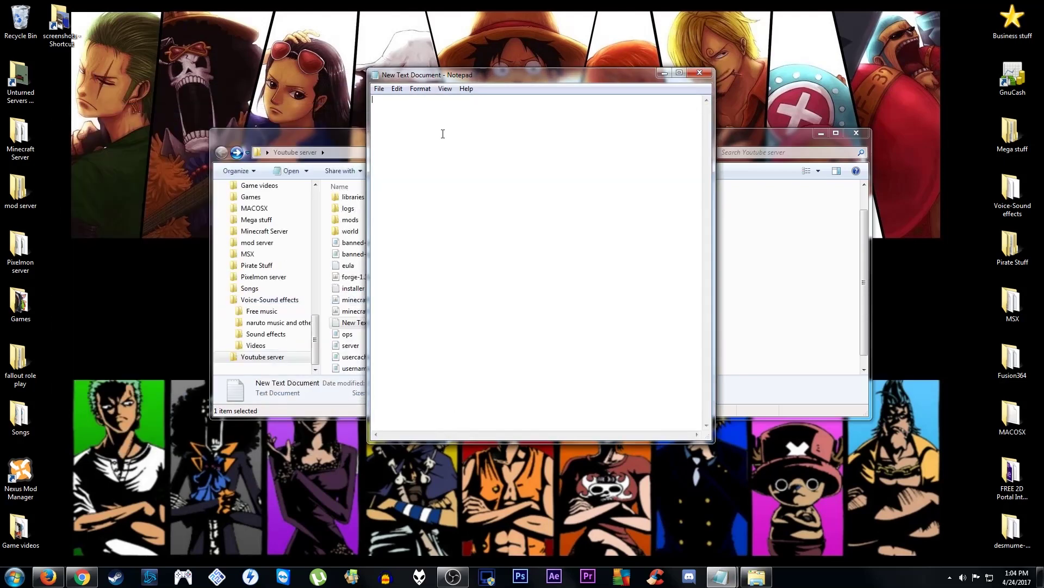
key(ctrl+v)
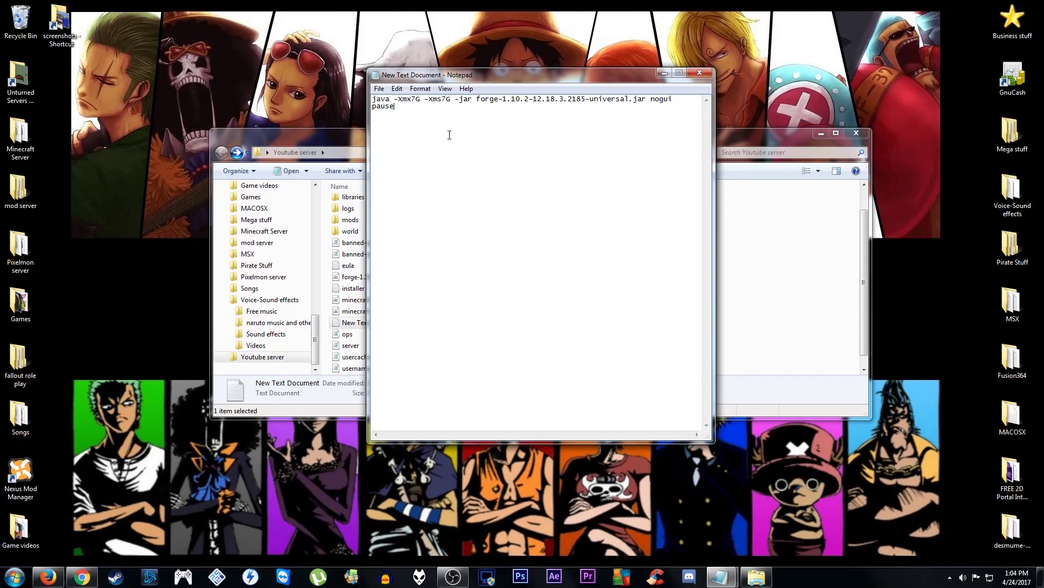
drag(495, 76, 645, 92)
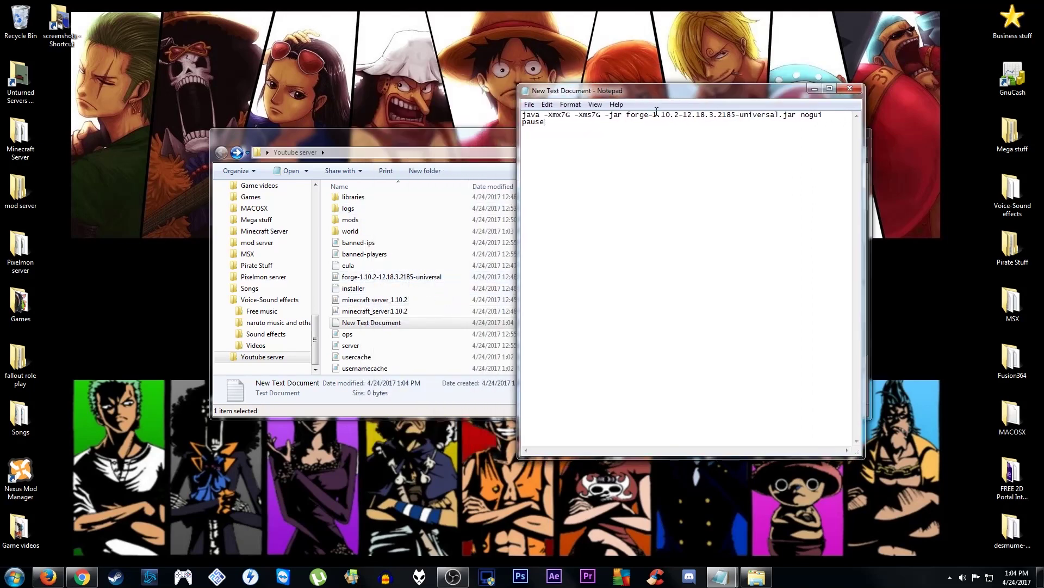
Examine the forge jar file name, the nogui option and the pause line in the launch script.
click(762, 116)
click(562, 123)
key(shift+Home)
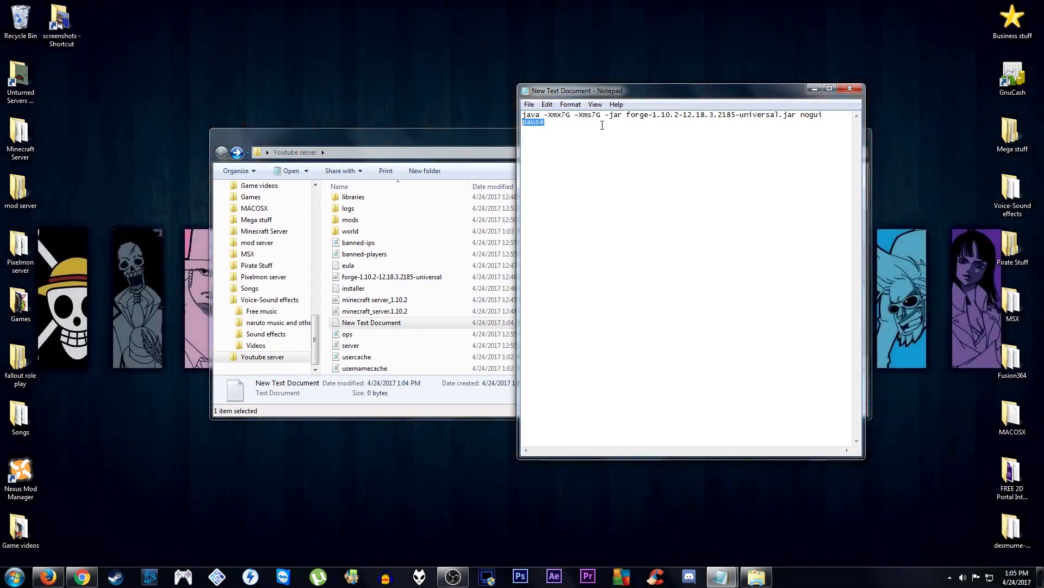
double_click(811, 115)
click(825, 118)
drag(799, 115, 823, 118)
click(575, 128)
drag(521, 123, 549, 130)
Examine the Xmx and Xms memory arguments in the java launch command.
drag(544, 114, 601, 119)
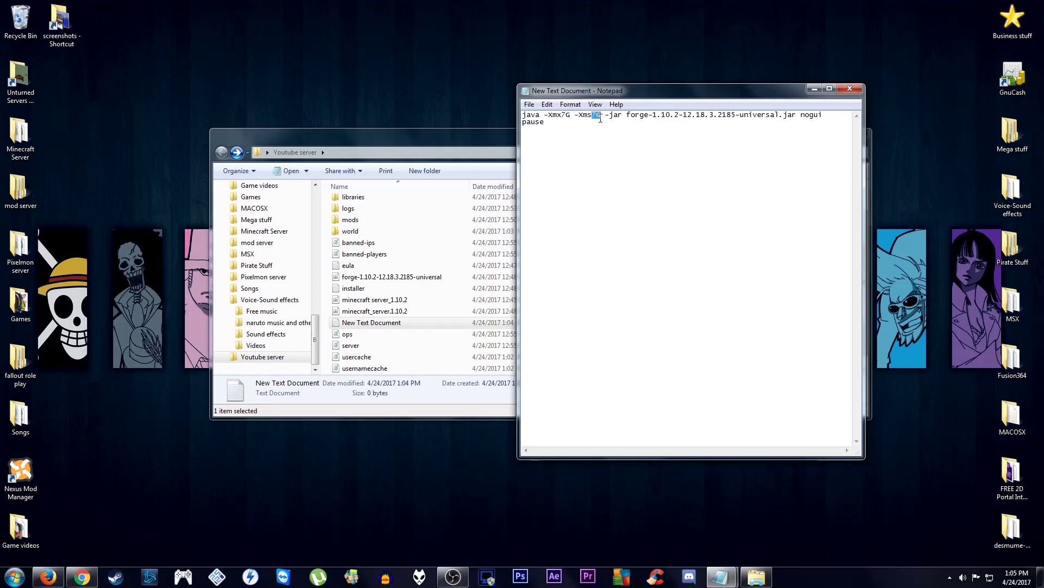
click(569, 116)
key(Right)
key(Right)
key(Right)
mouse_move(546, 114)
mouse_down()
mouse_move(601, 115)
mouse_move(562, 116)
mouse_up()
click(592, 118)
click(566, 117)
drag(544, 116, 601, 117)
click(599, 116)
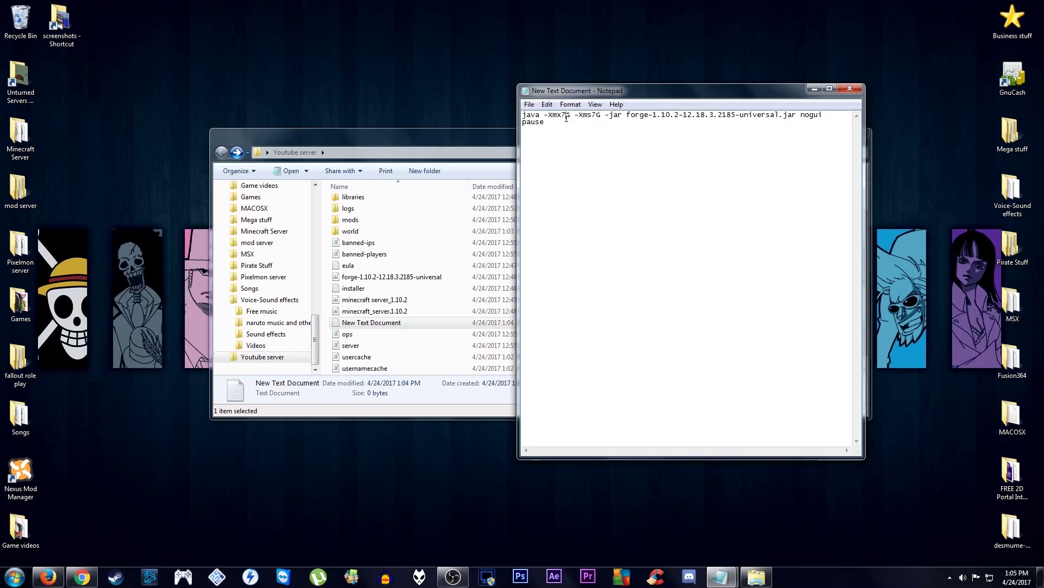
click(597, 117)
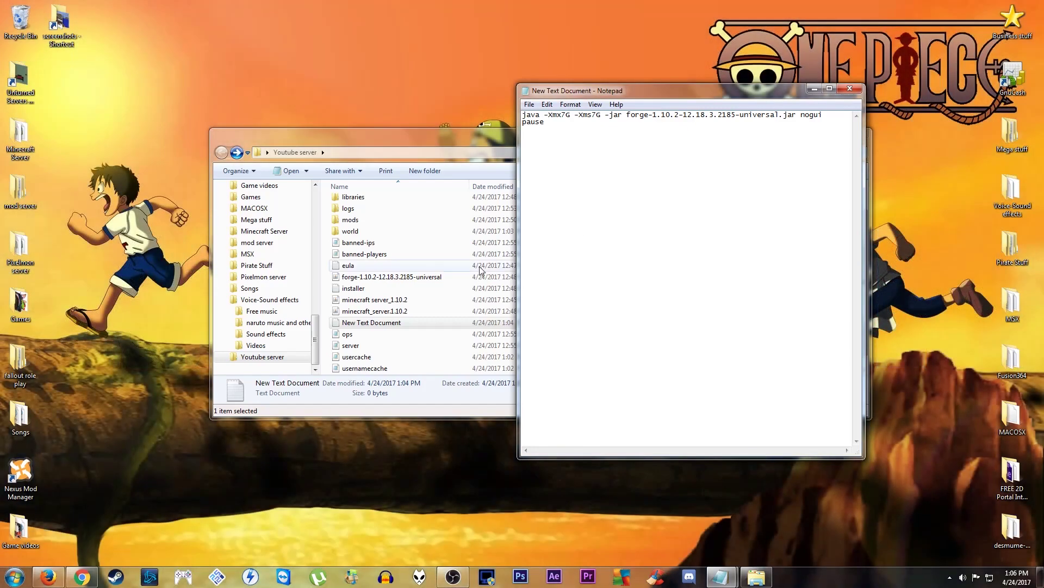
double_click(566, 115)
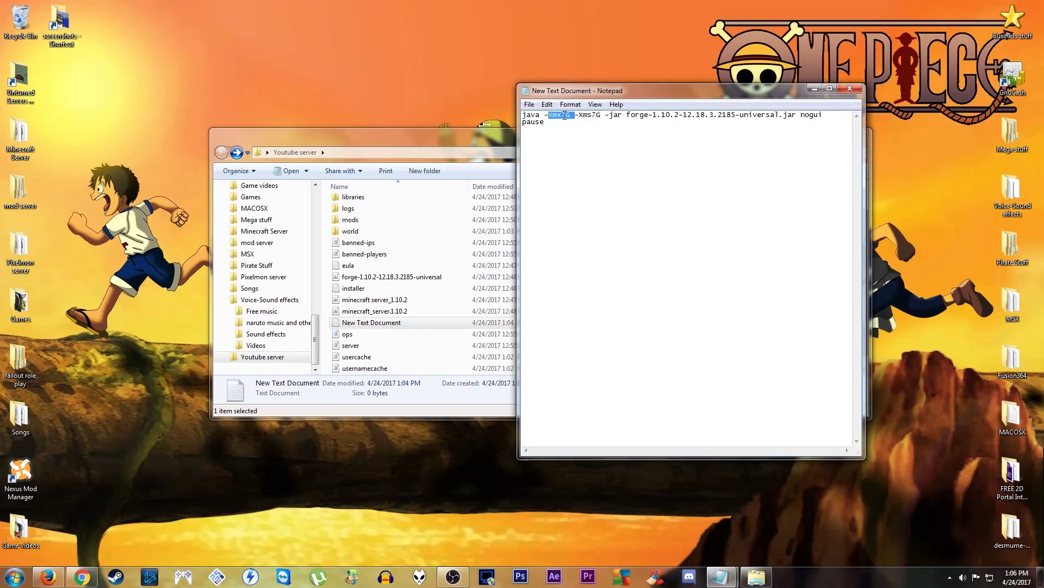
click(563, 116)
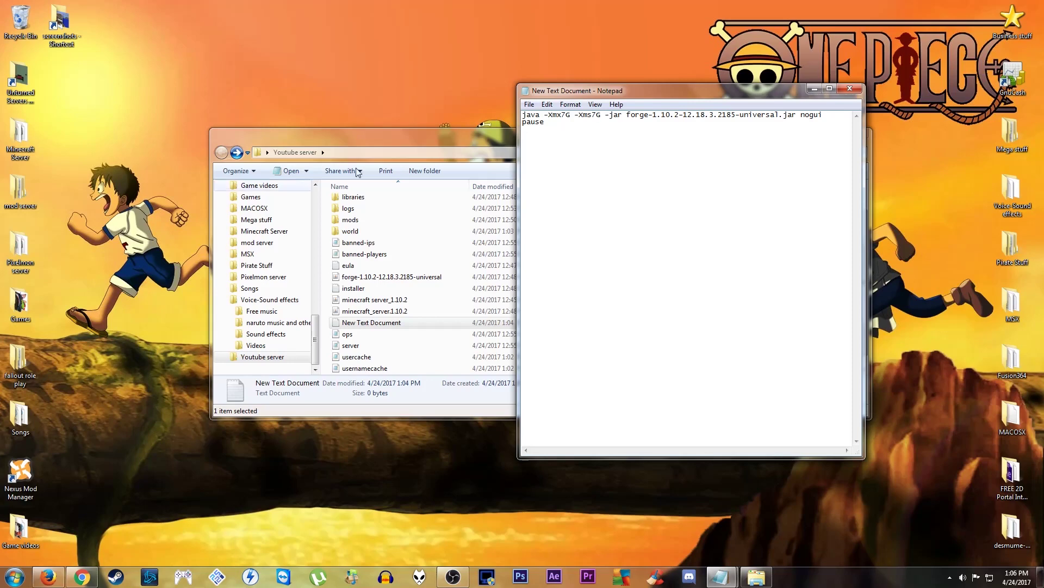
Check the computer's installed memory in the Windows system properties, and close the system information.
click(15, 577)
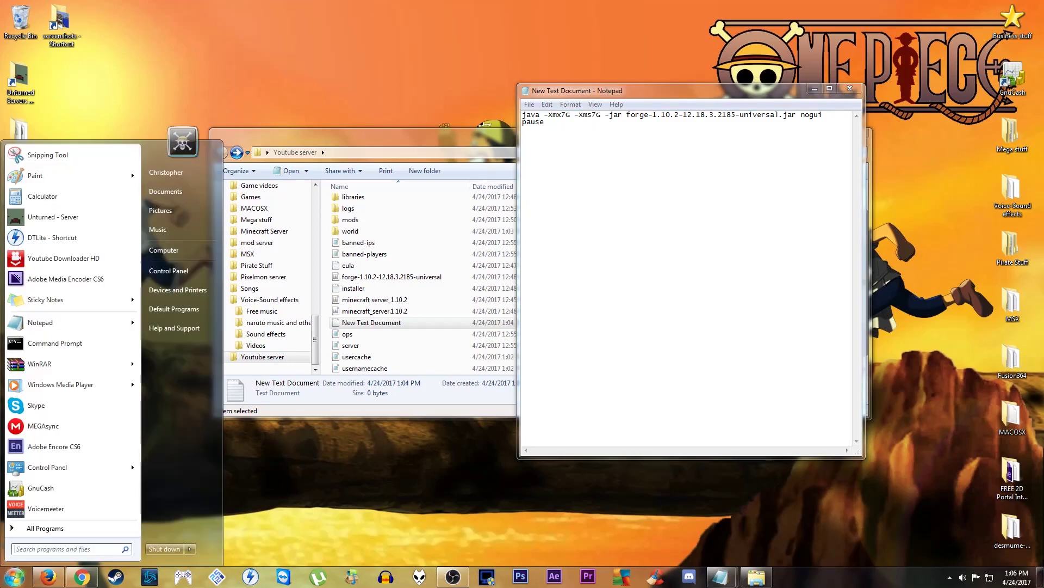
right_click(162, 251)
click(196, 353)
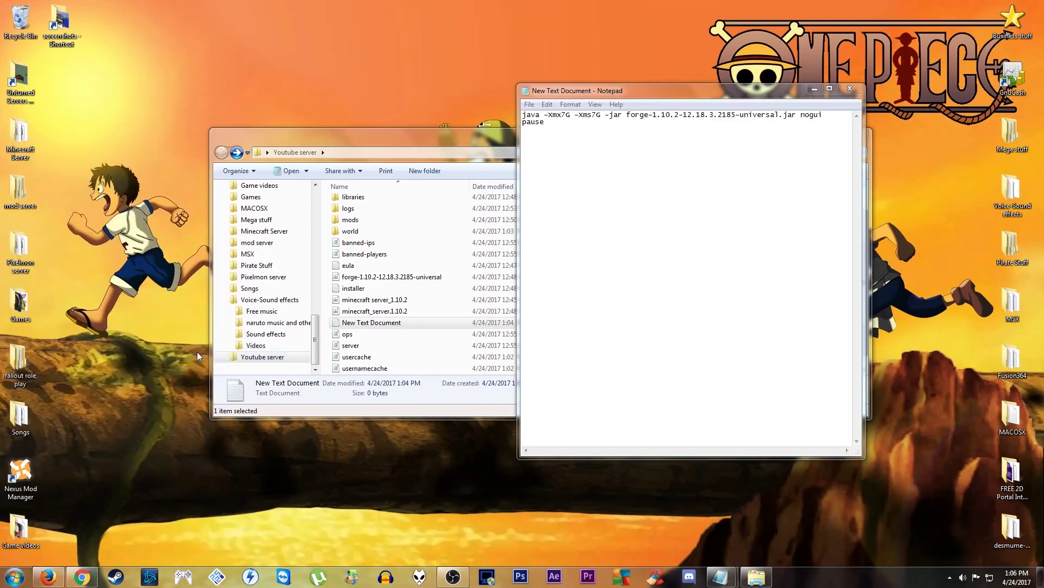
scroll(456, 393, down, 1)
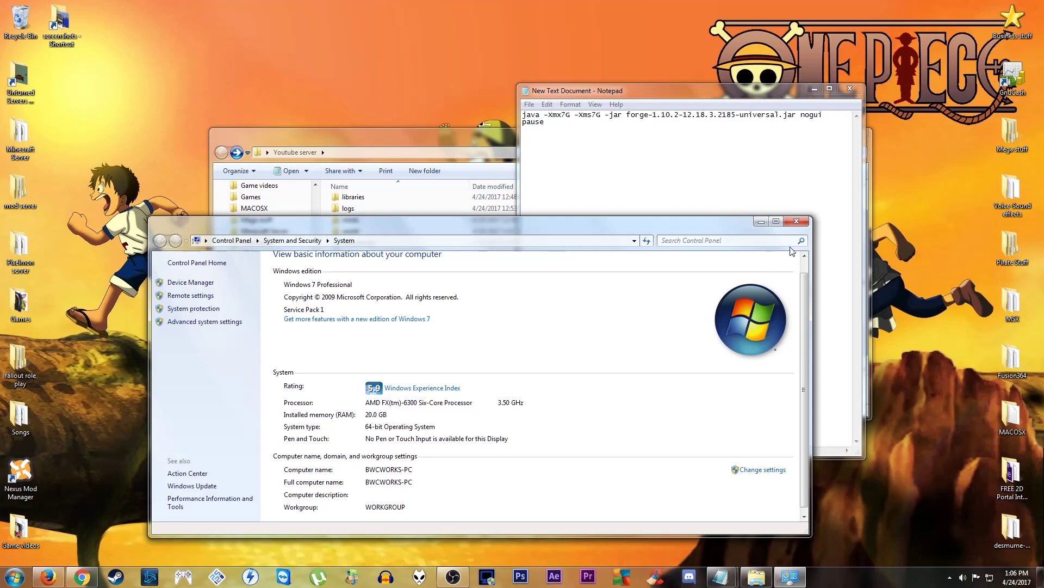
drag(711, 230, 585, 194)
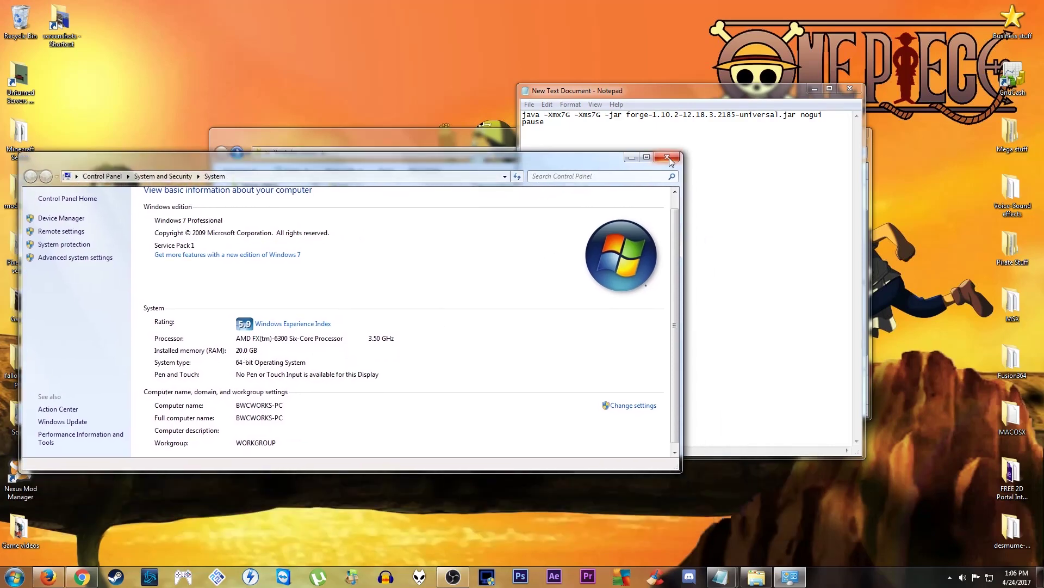
click(670, 186)
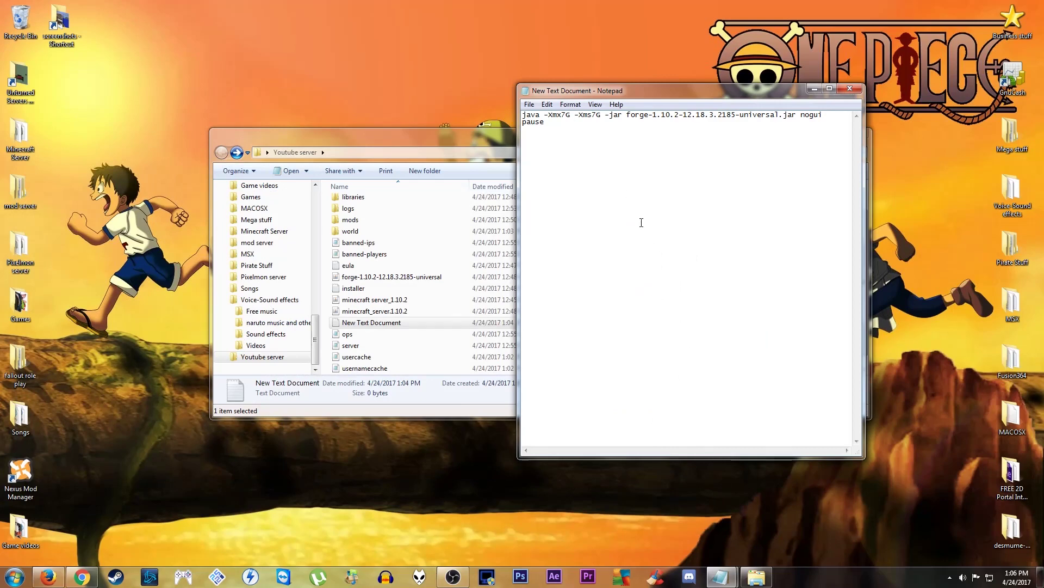
drag(462, 138, 372, 131)
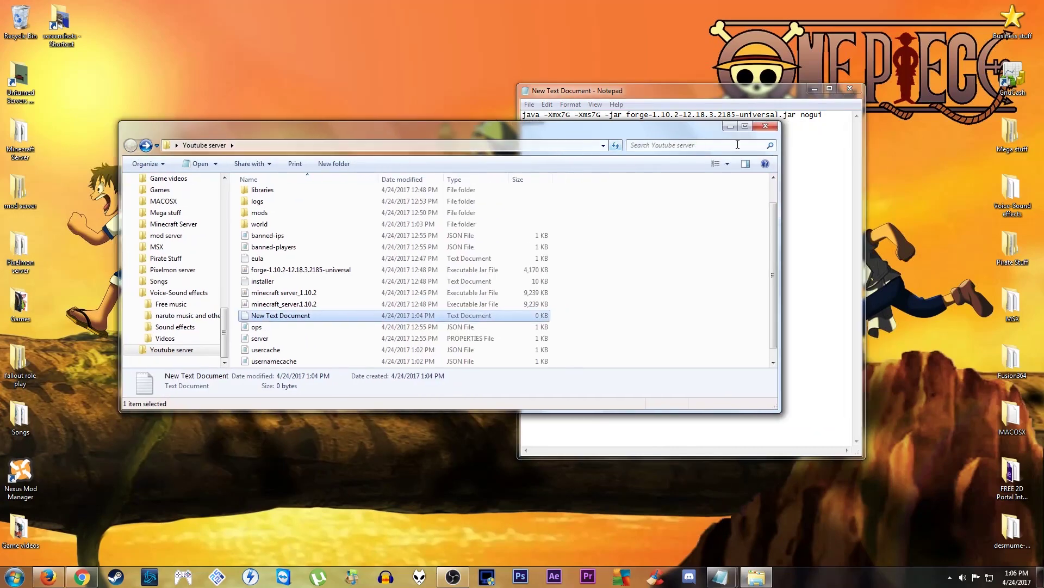
click(813, 177)
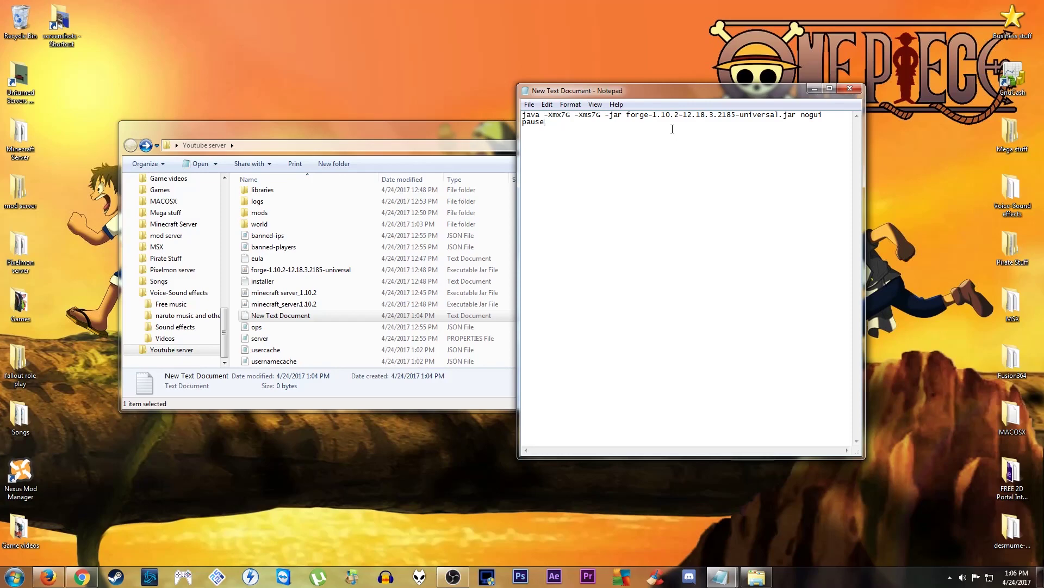
drag(671, 91, 281, 117)
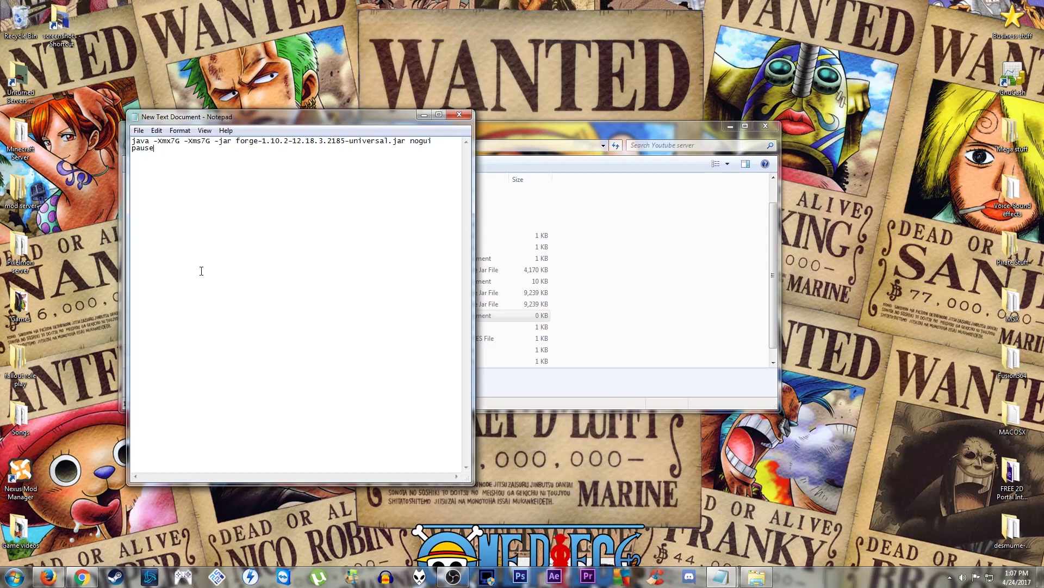
drag(157, 120, 431, 124)
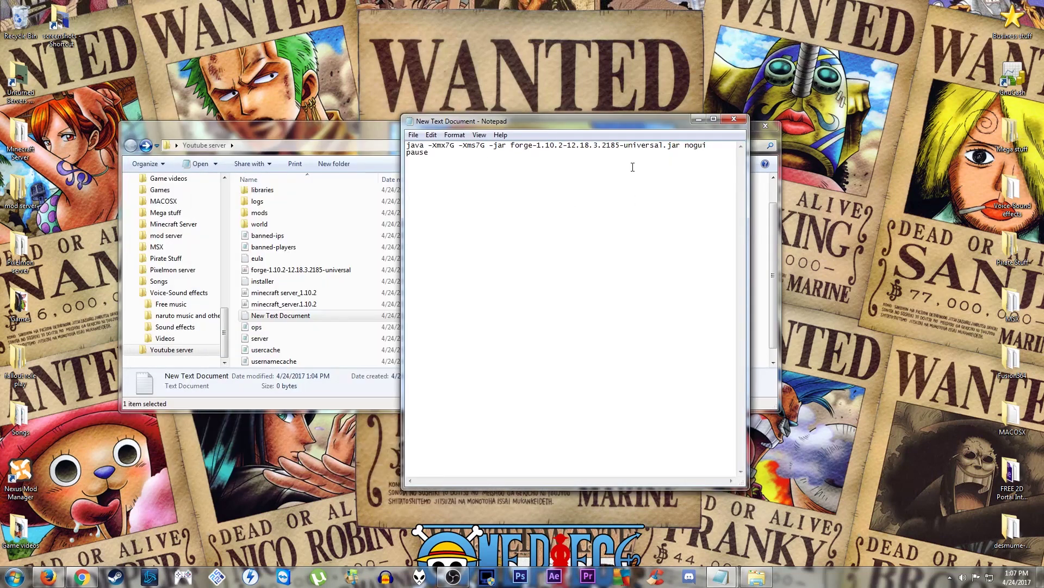
drag(438, 163, 403, 146)
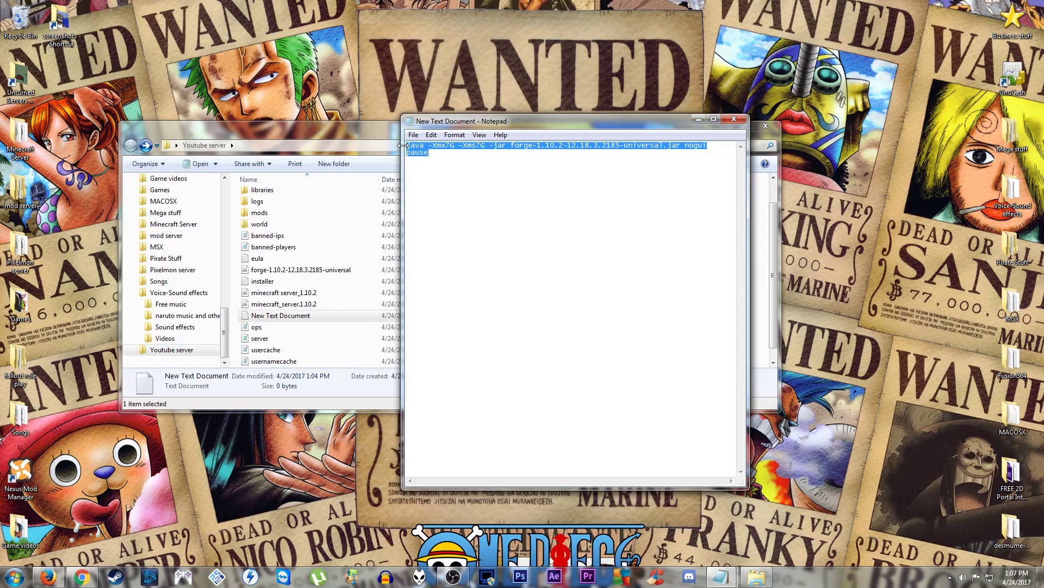
click(405, 145)
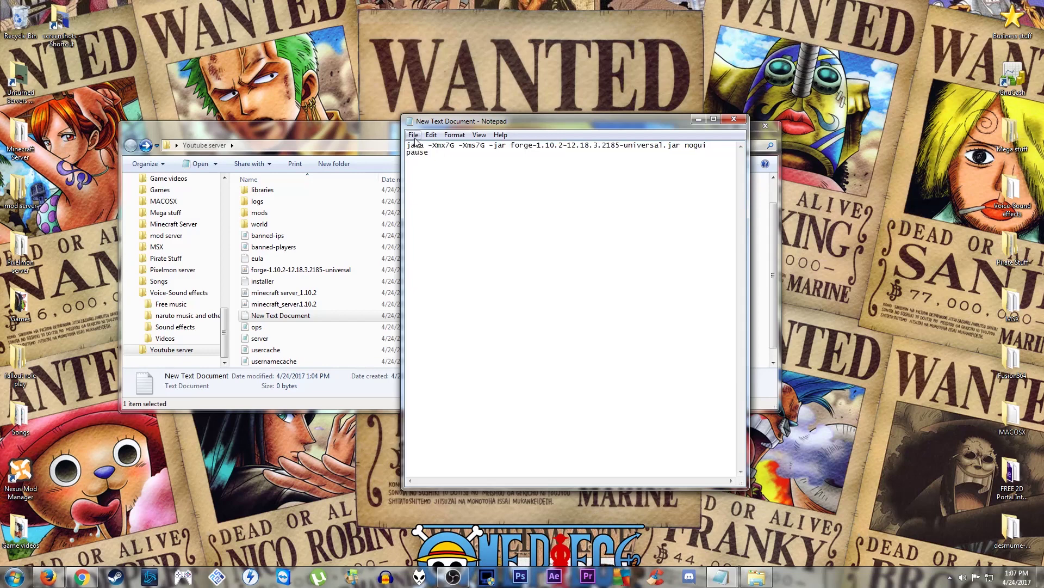
key(ctrl+a)
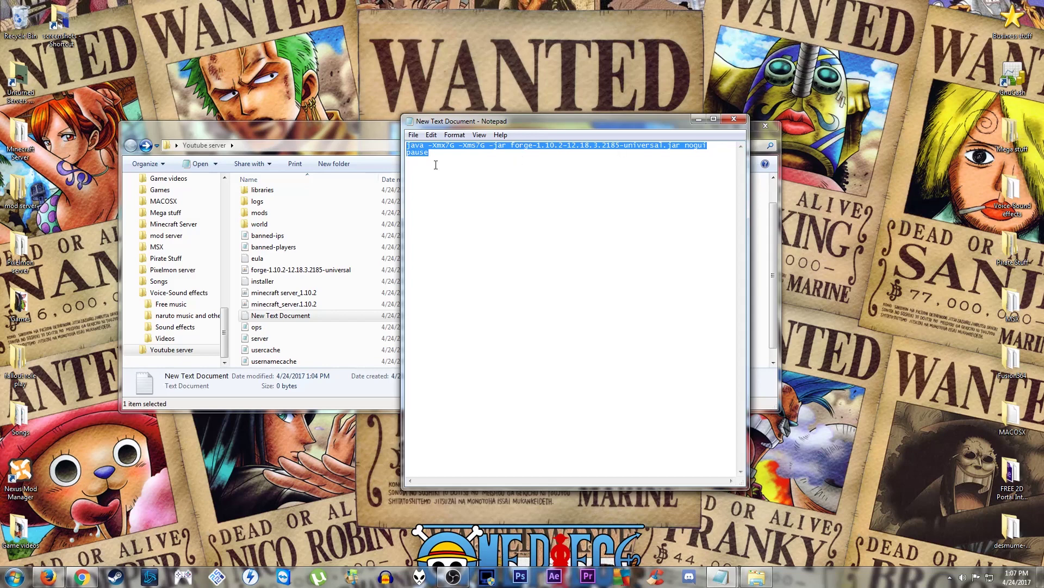
click(450, 155)
drag(395, 156, 386, 143)
click(470, 173)
Save the script in the Youtube server folder as pixelmon server launcher.bat with the All Files type, and close Notepad.
click(414, 134)
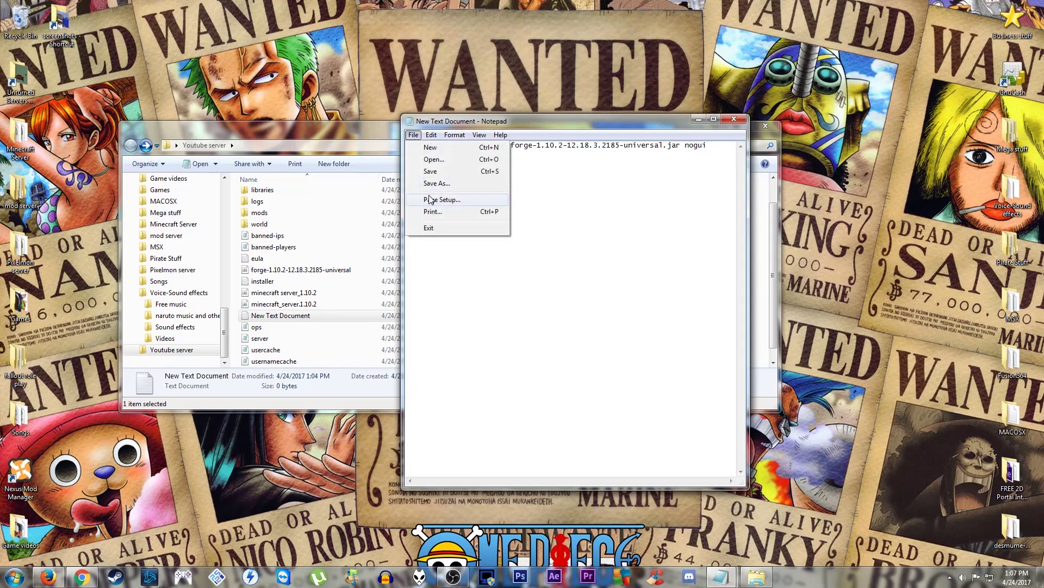
click(433, 183)
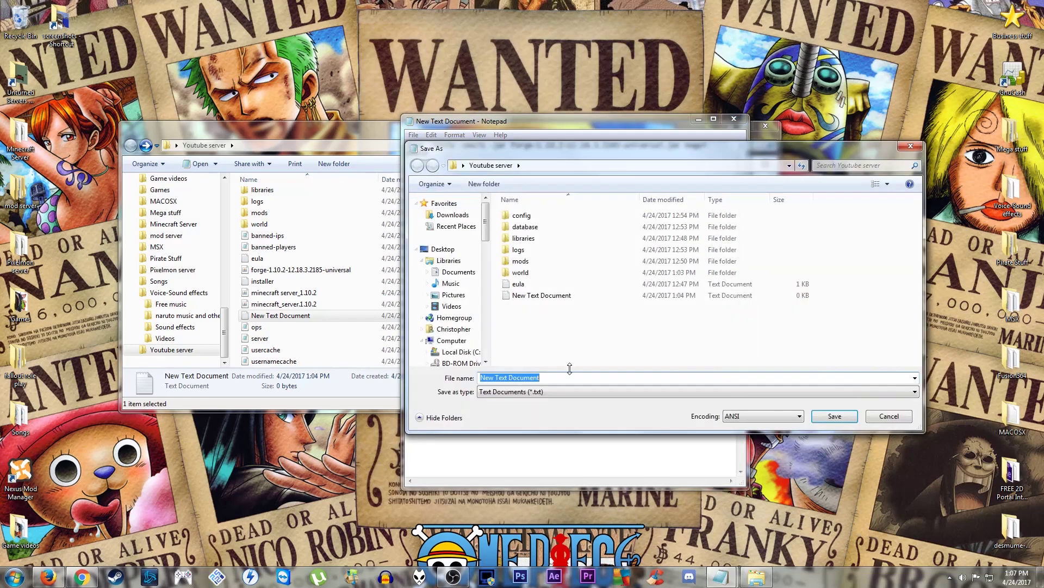
click(500, 391)
click(506, 405)
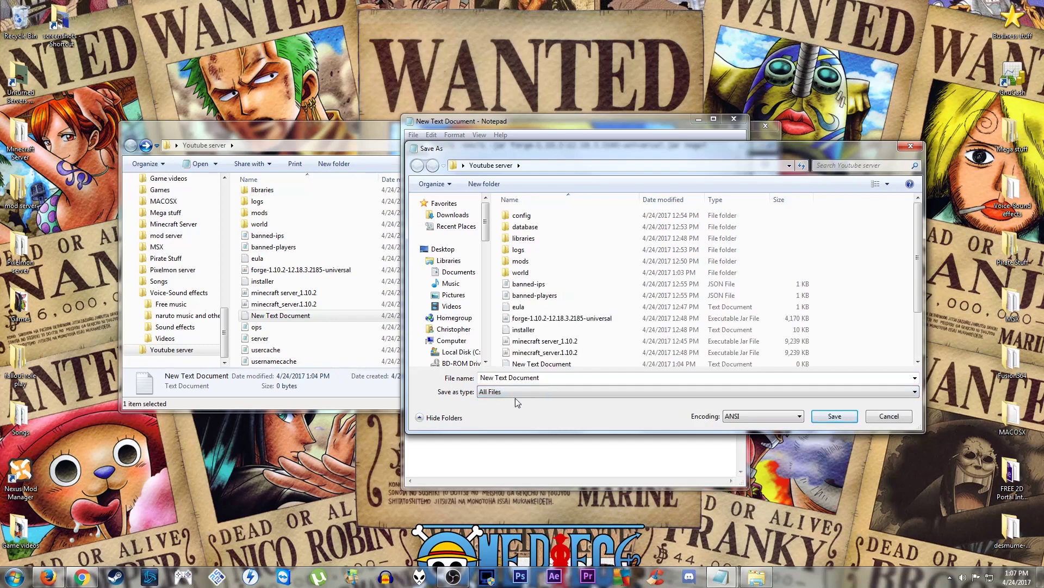
key(BackSpace)
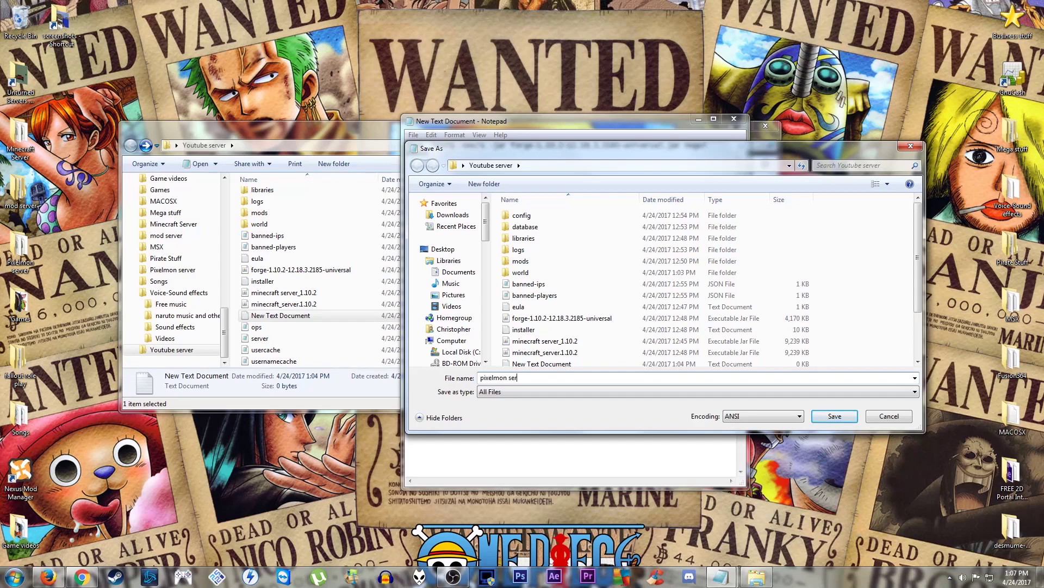
text(cher.bat)
click(835, 416)
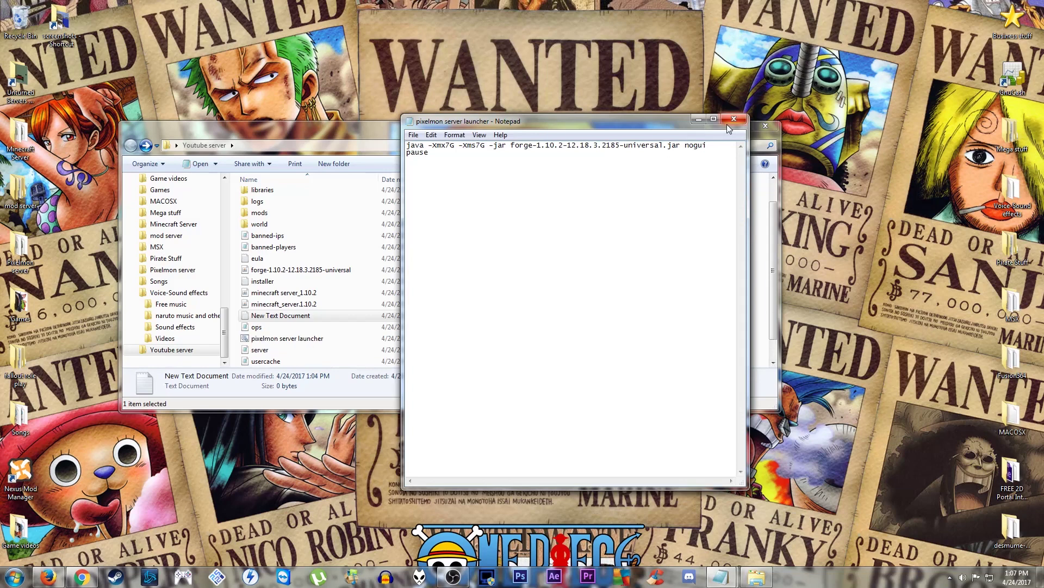
click(734, 119)
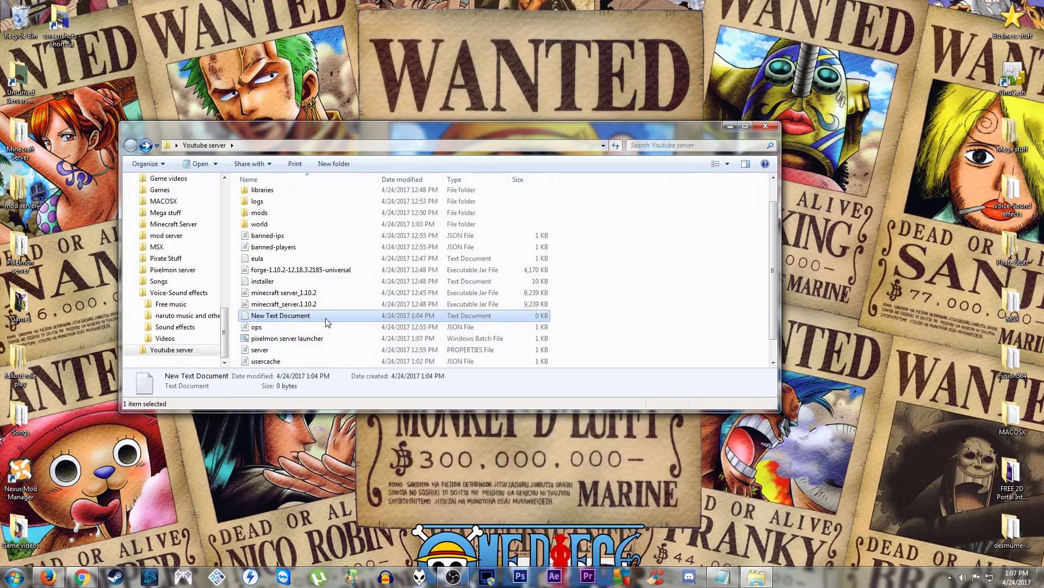
Delete New Text Document from the Youtube server folder and select the pixelmon server launcher batch file.
key(Delete)
key(Return)
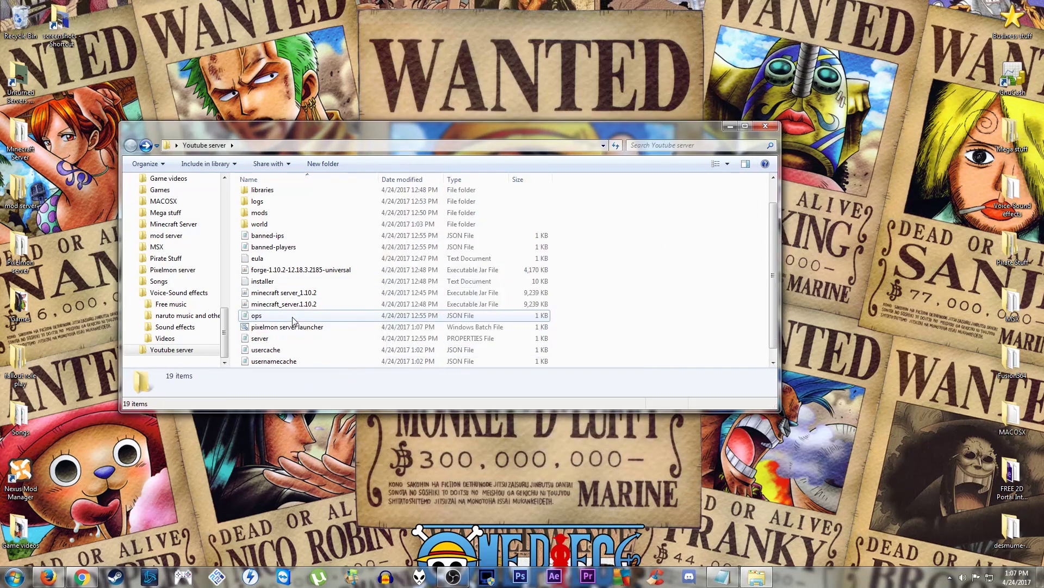
scroll(311, 338, down, 1)
click(294, 320)
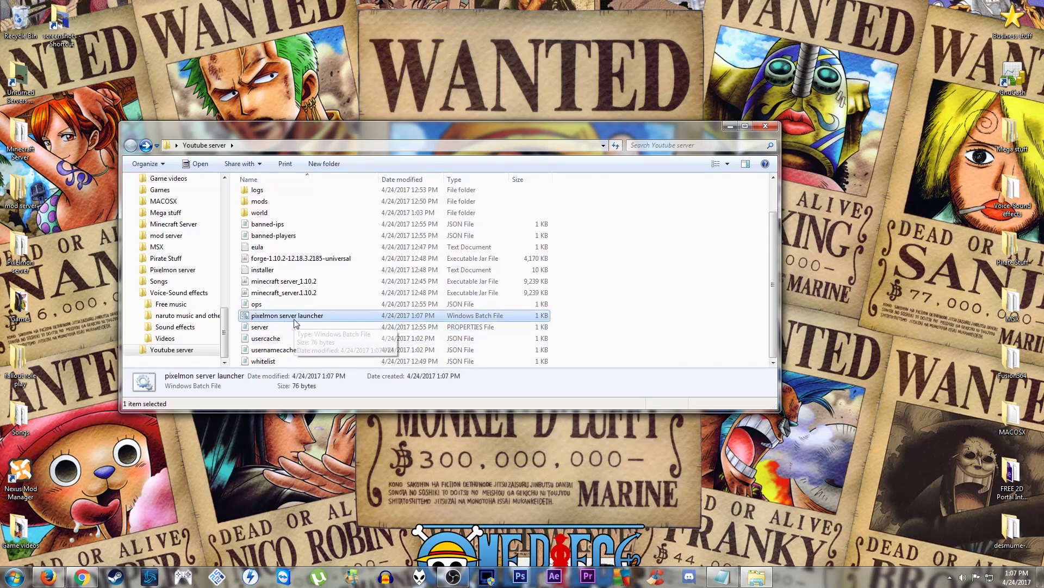
Run the pixelmon server launcher batch file, enlarge its console window and snap it to one side of the desktop.
double_click(296, 323)
drag(234, 47, 537, 126)
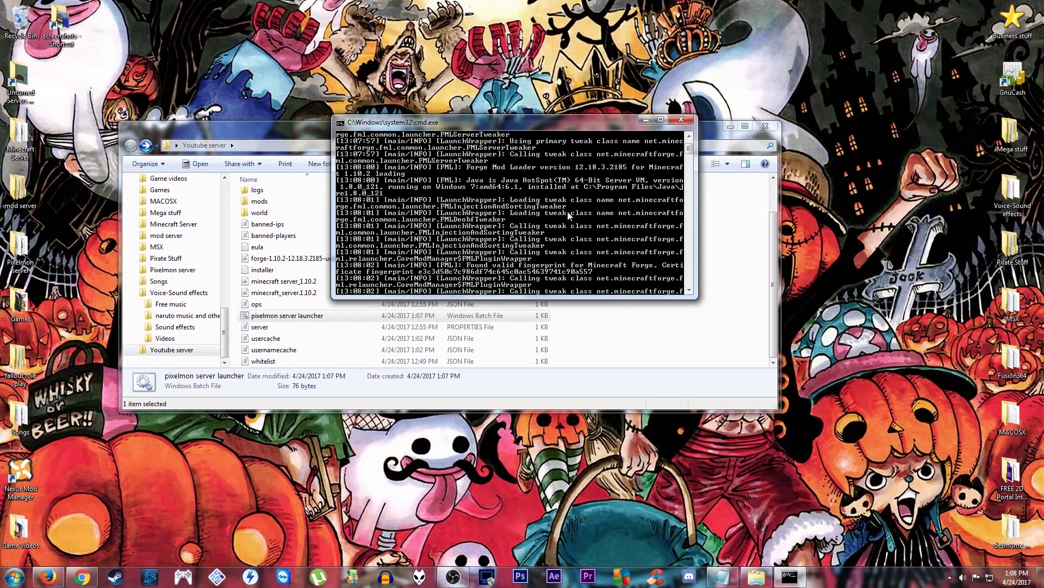
drag(694, 297, 696, 539)
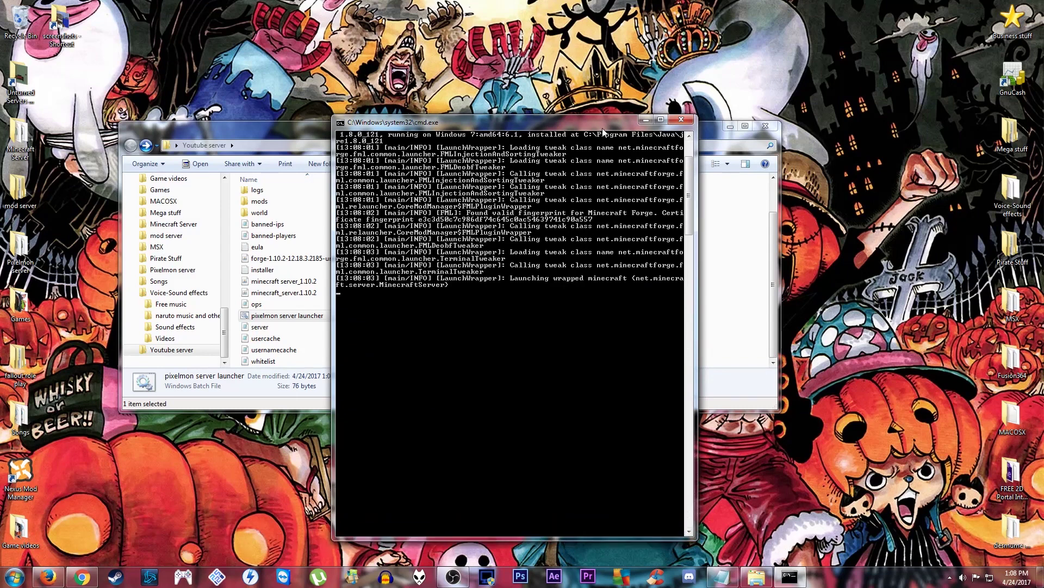
drag(605, 122, 565, 87)
key(super+Left)
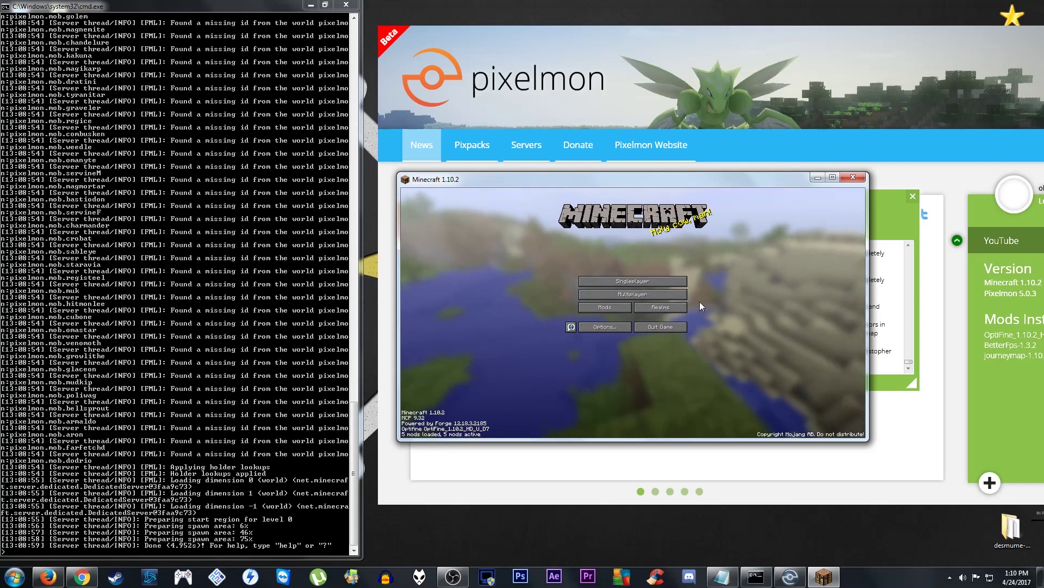
Join the saved Minecraft Server entry from the Minecraft multiplayer list, and check the join log in the server console.
click(674, 295)
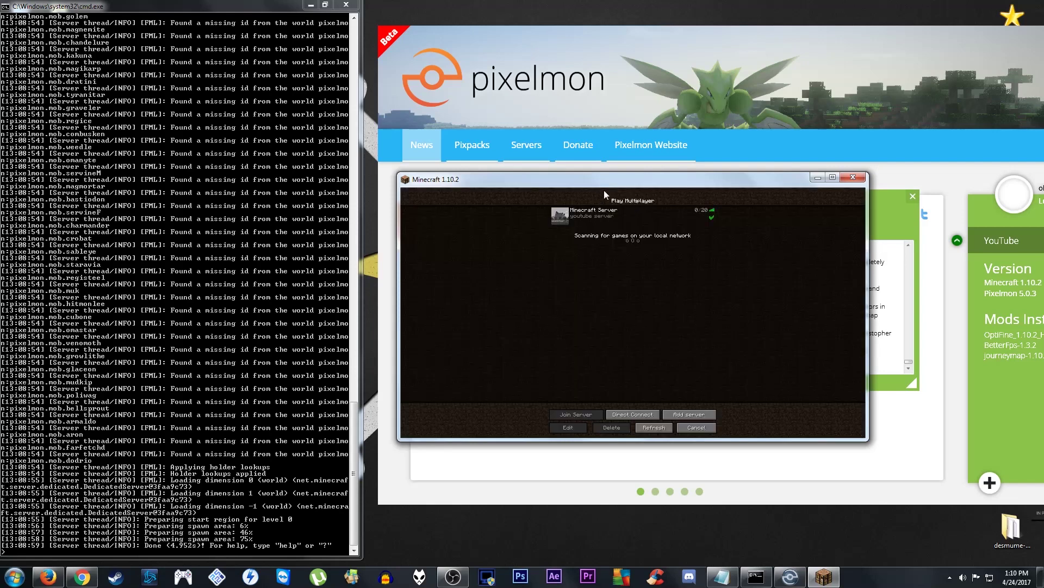
click(625, 224)
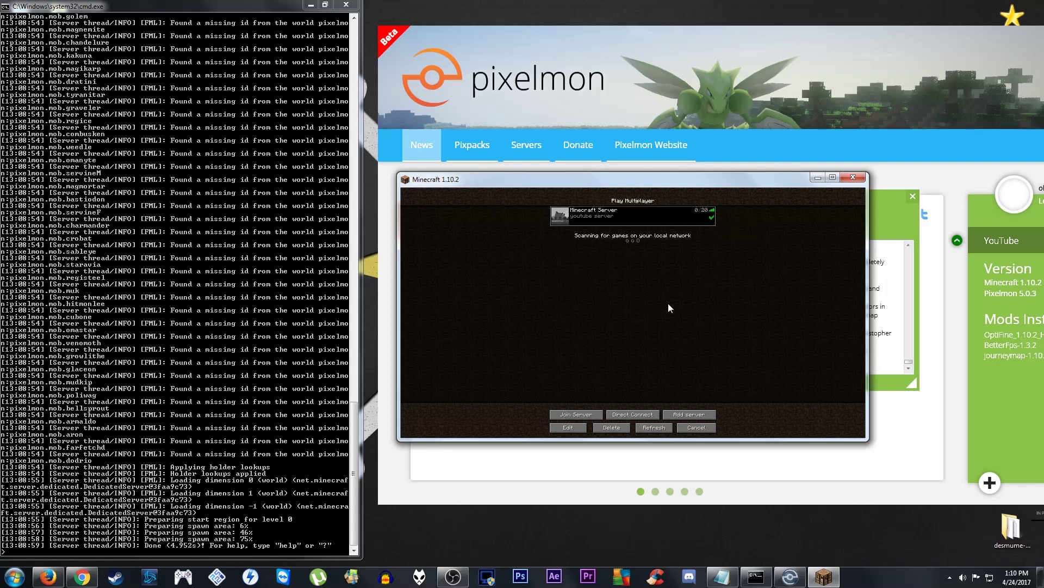
drag(355, 459, 360, 530)
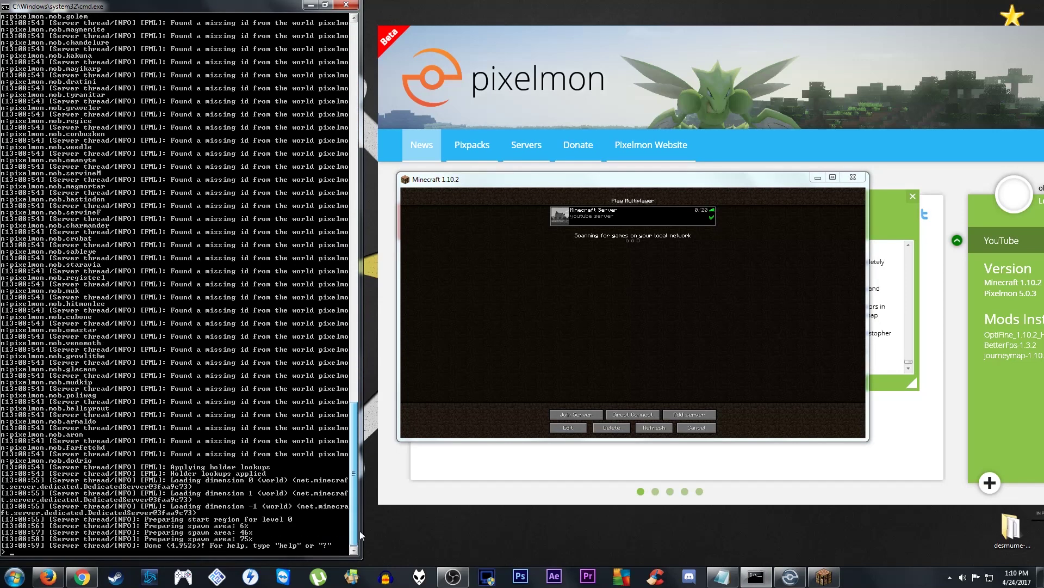
click(569, 415)
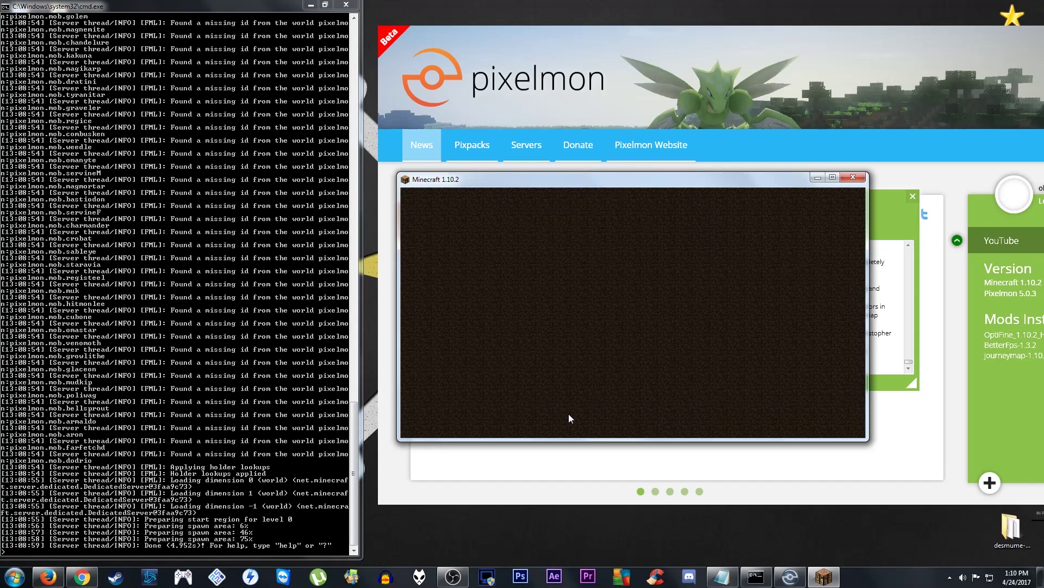
click(233, 471)
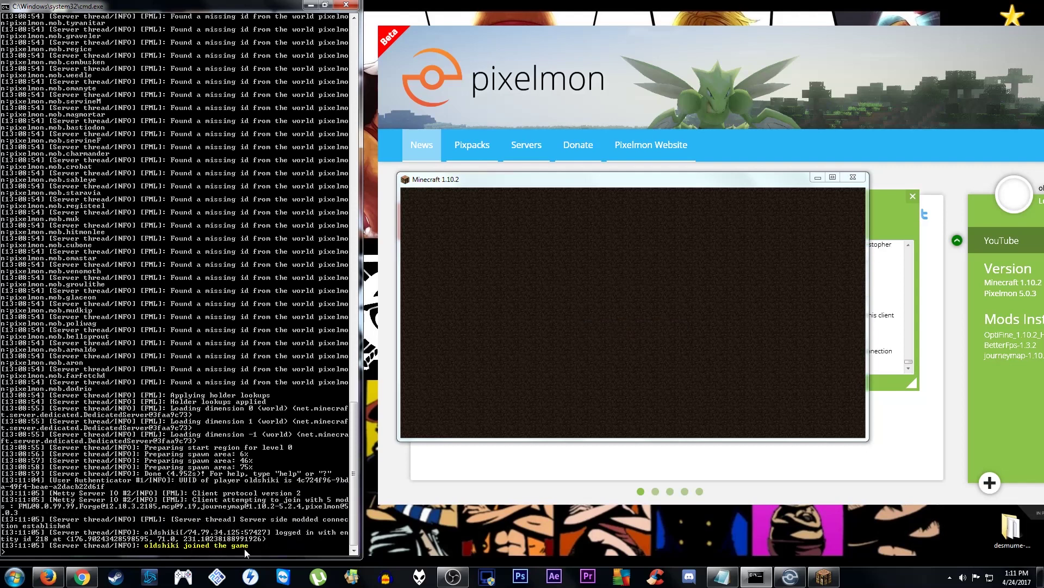
click(599, 343)
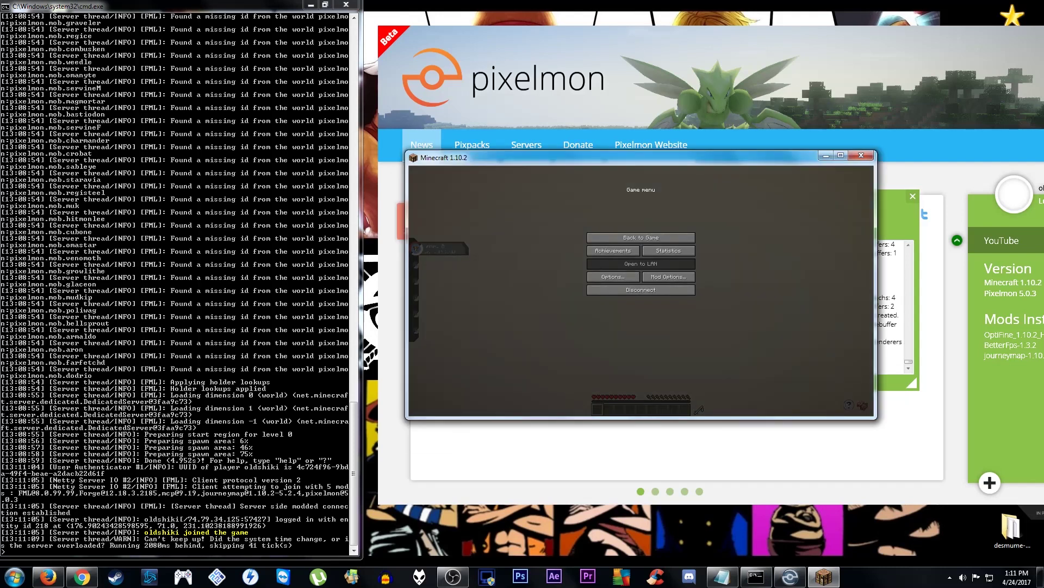
Resume the game and walk around the plains world to test how the server runs.
key(Escape)
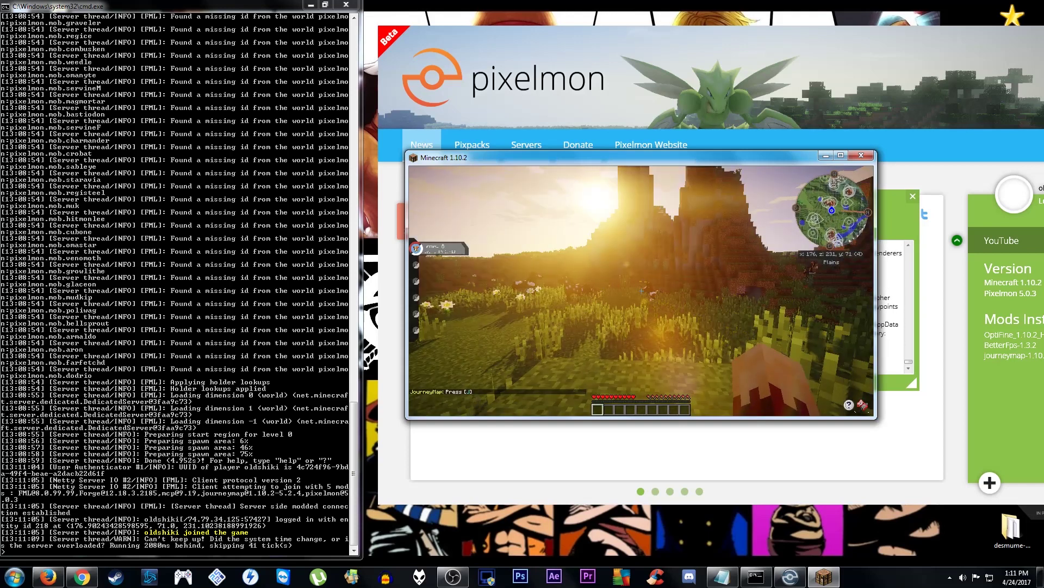
key(w)
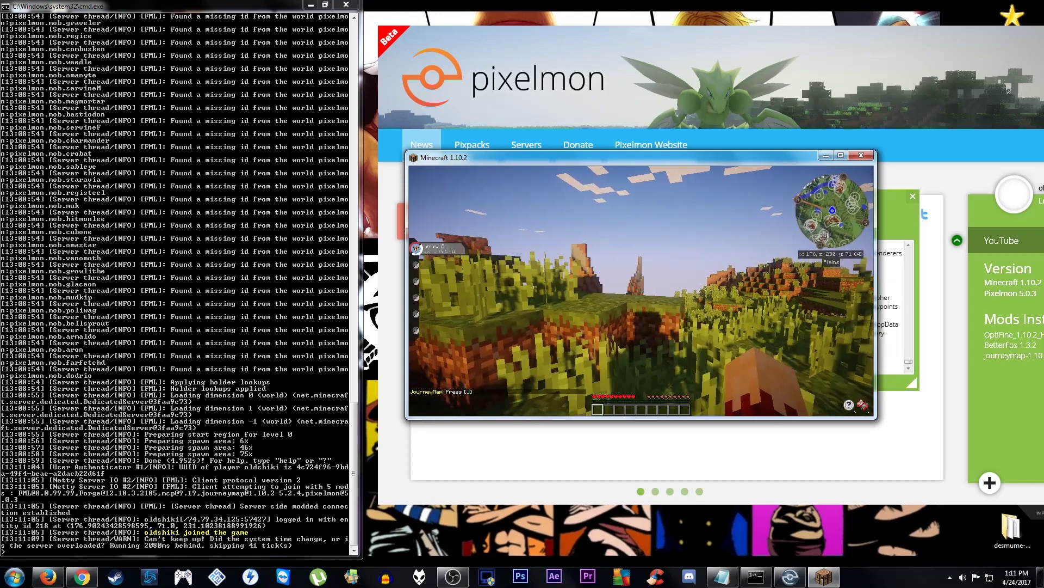
key(w)
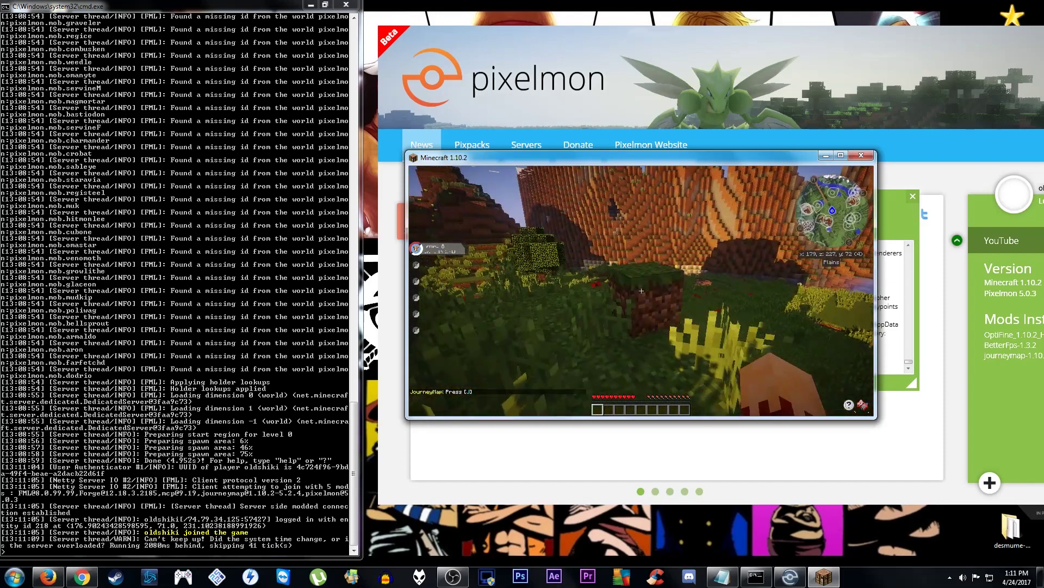
key(w)
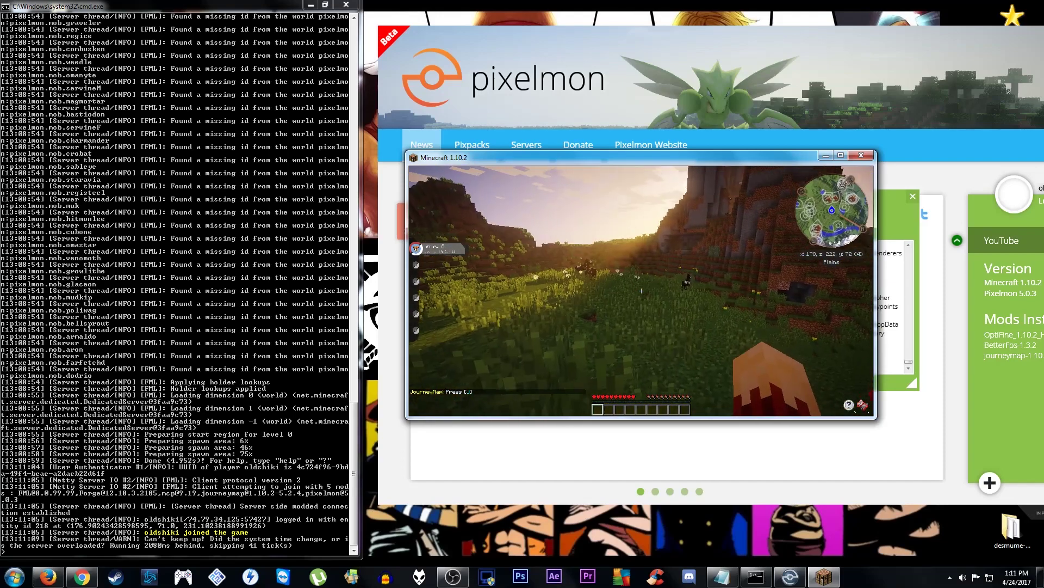
key(w)
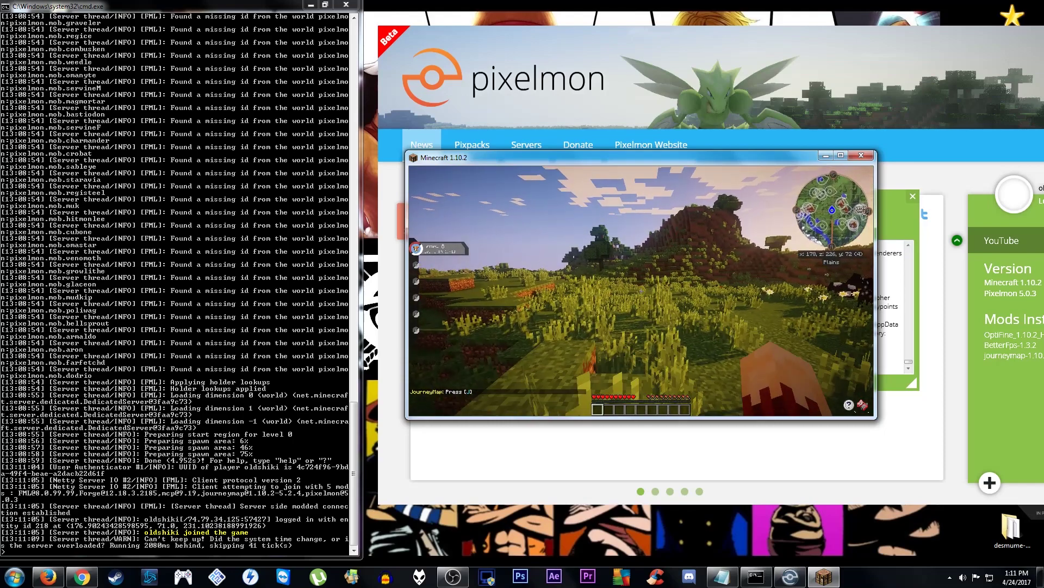
key(w)
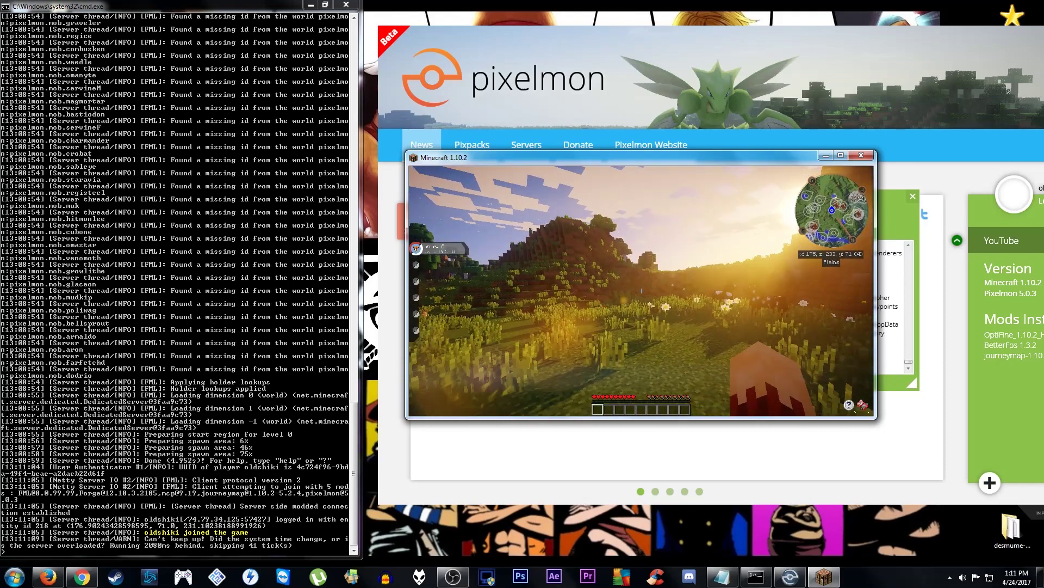
key(w)
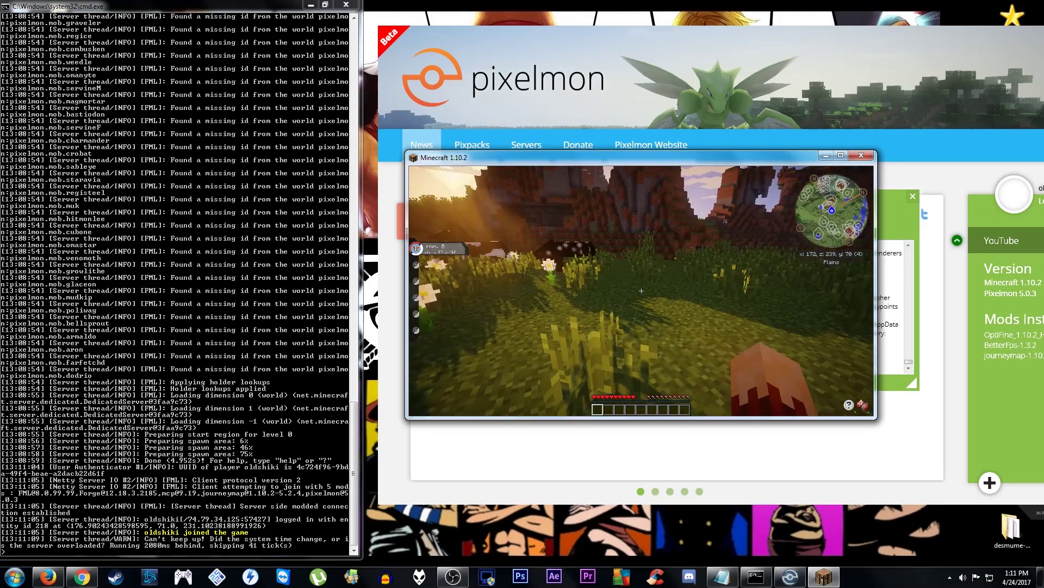
Disconnect from the server and return to the Minecraft title screen.
key(Escape)
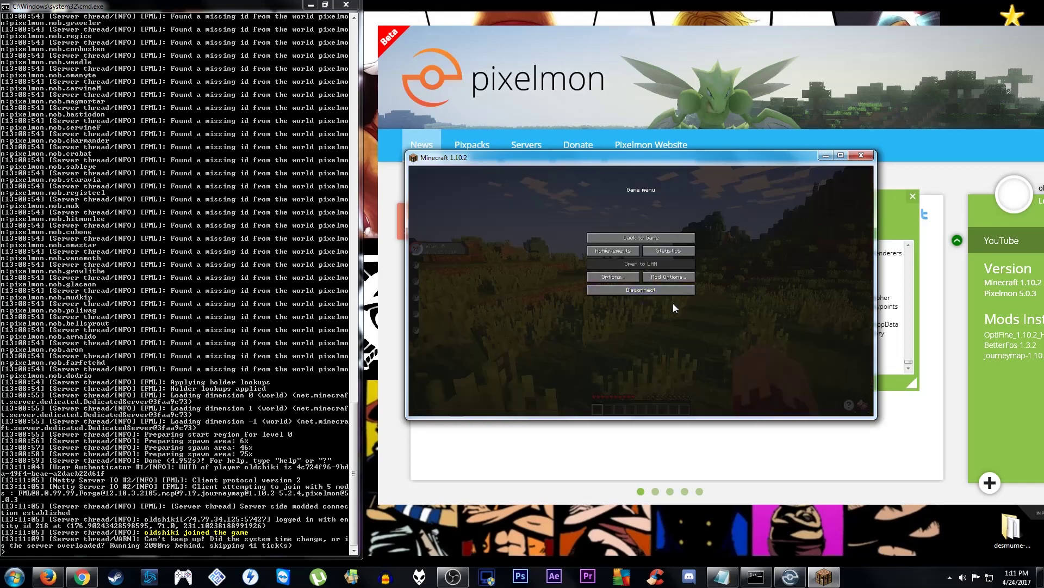
click(654, 292)
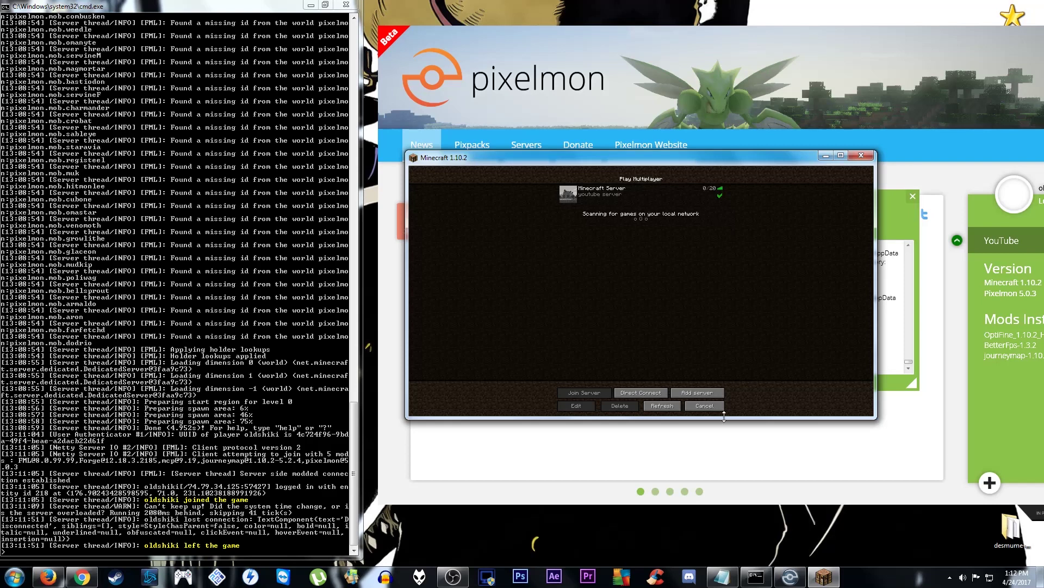
click(706, 406)
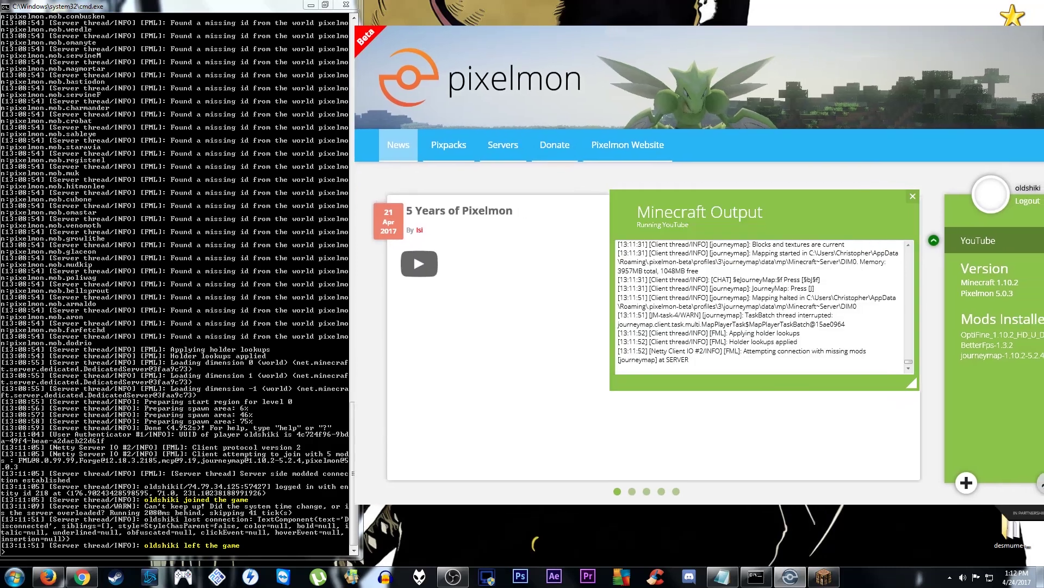
Examine the multiplayer server list and the blank form for adding a server, and return to the title screen without adding one.
click(824, 576)
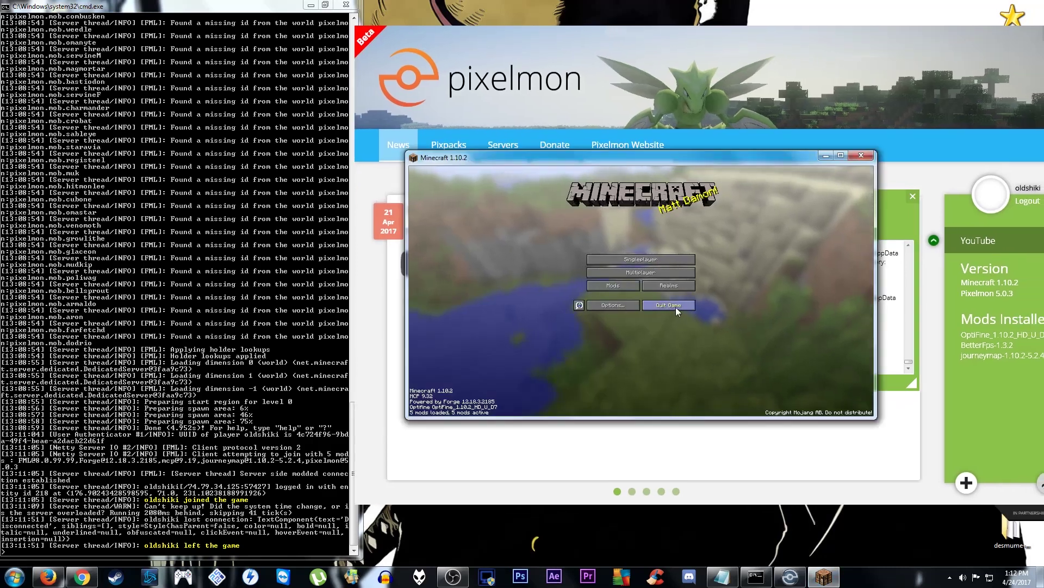
click(660, 276)
click(608, 197)
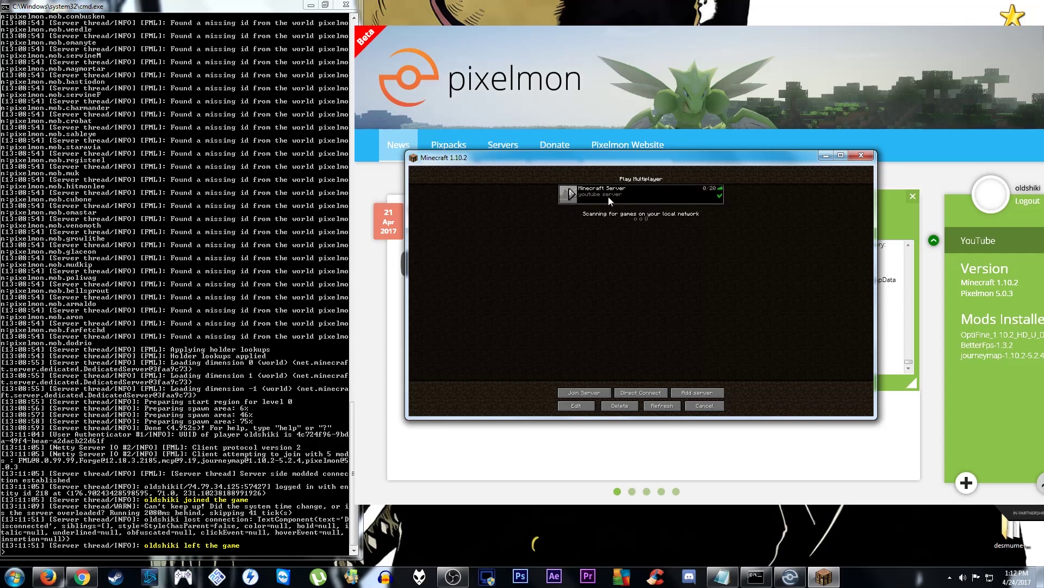
click(698, 392)
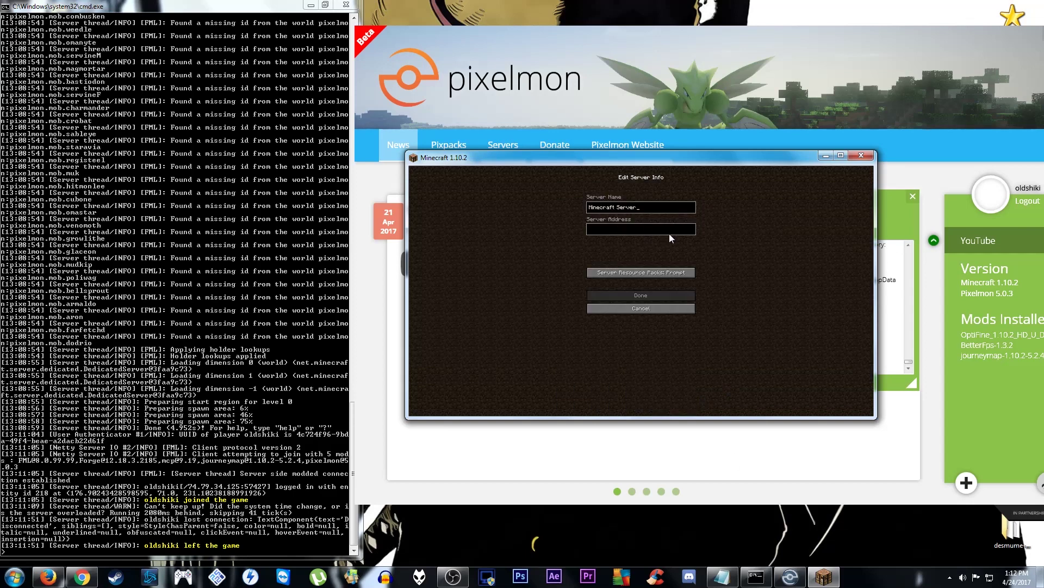
click(641, 309)
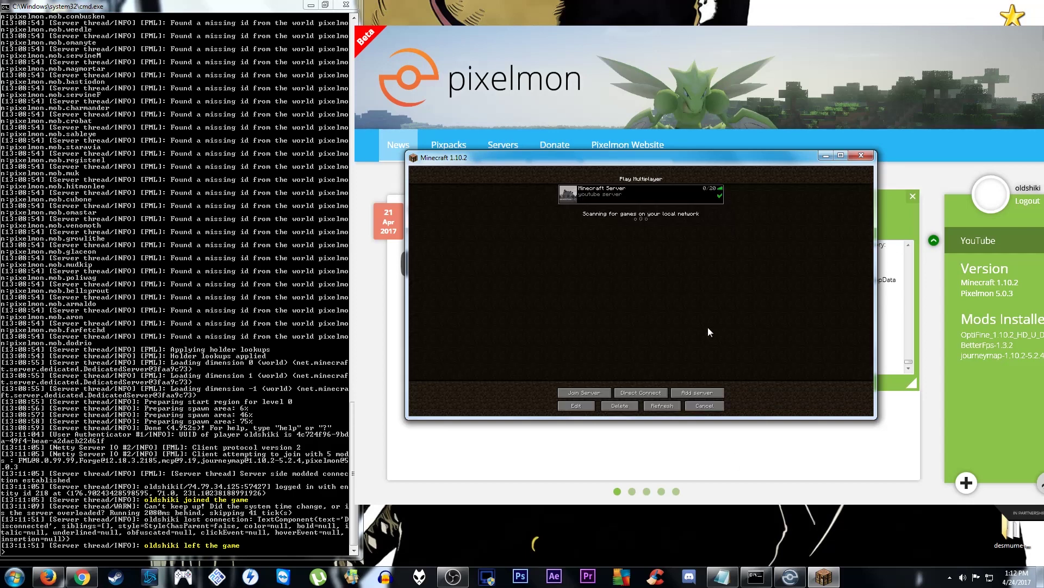
click(701, 410)
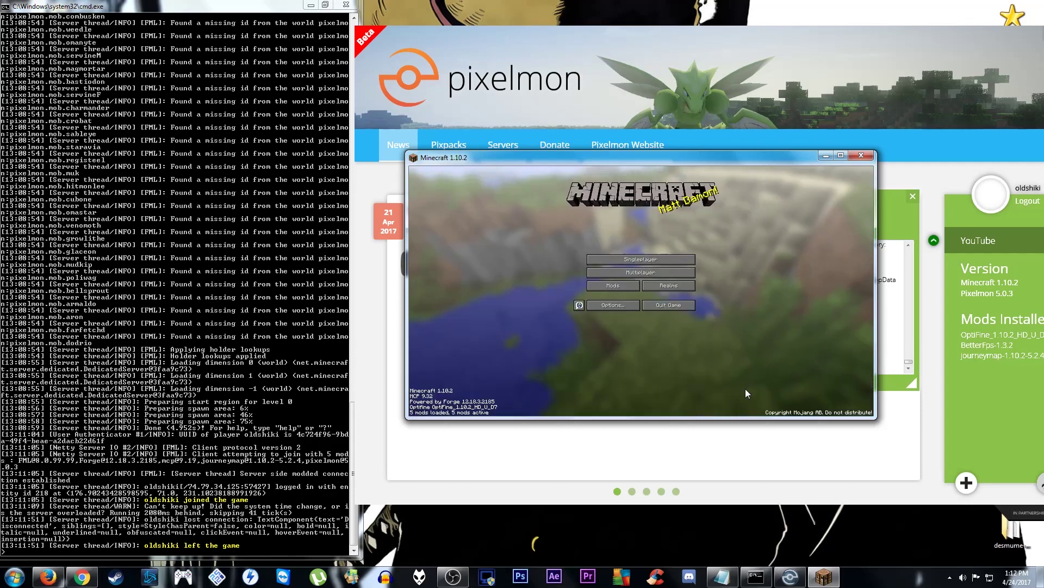
click(677, 273)
click(705, 405)
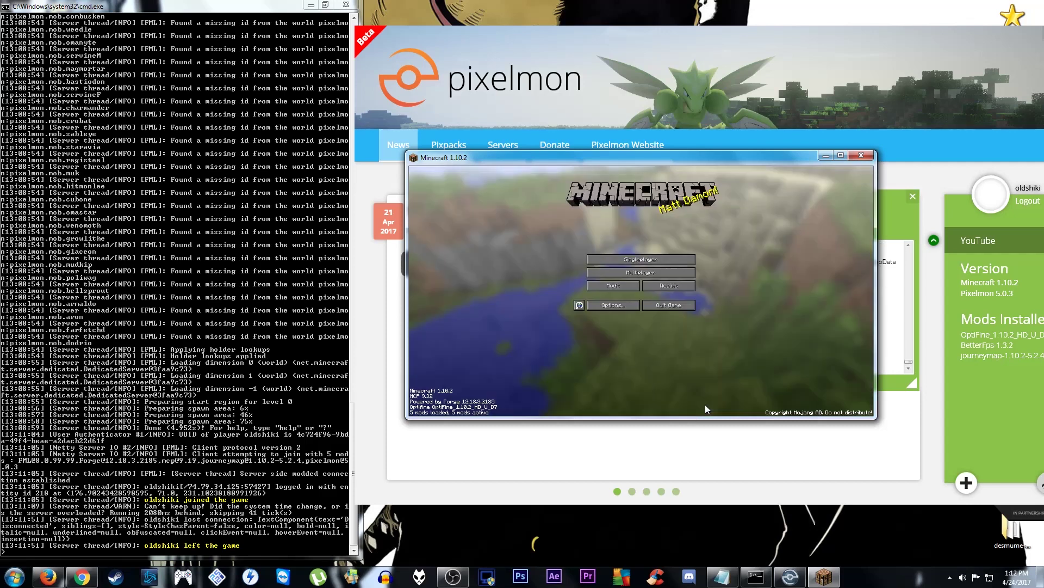
Quit Minecraft and close the Pixelmon launcher.
click(667, 306)
drag(1005, 36, 869, 71)
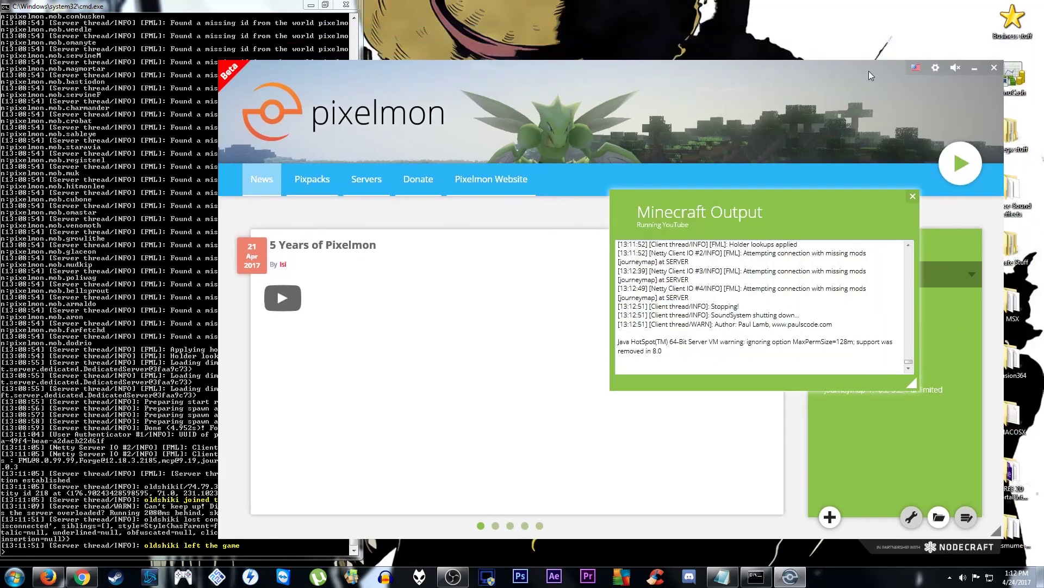
click(994, 69)
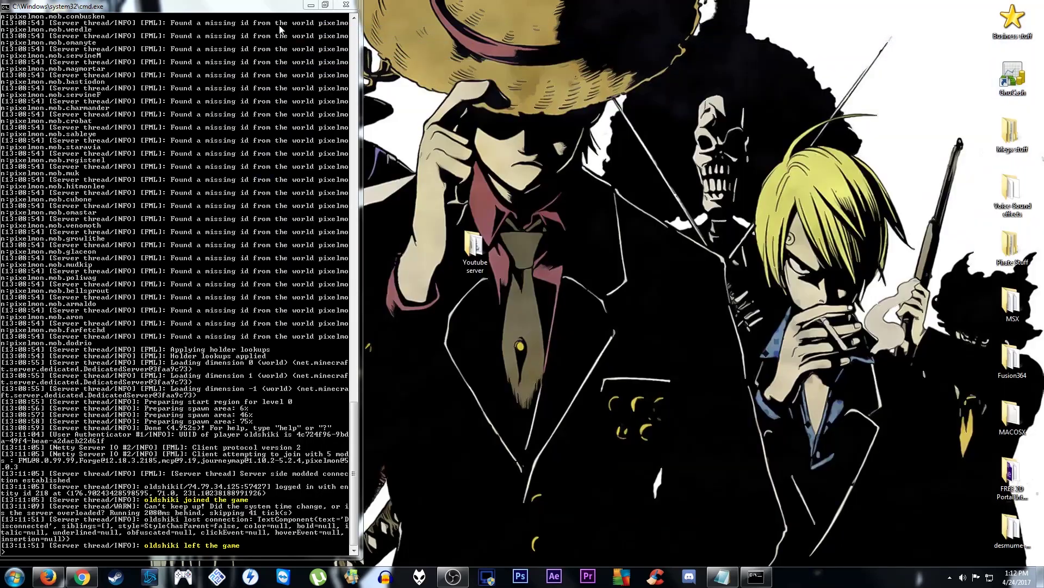
Shut down the server with the stop command in its console and close the console window.
click(97, 554)
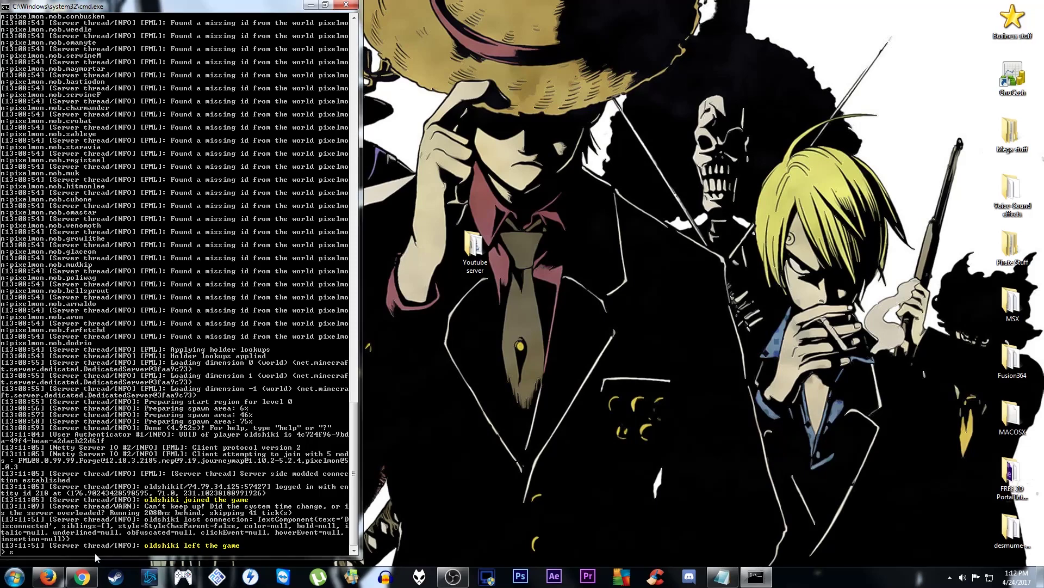
text(stop)
key(Return)
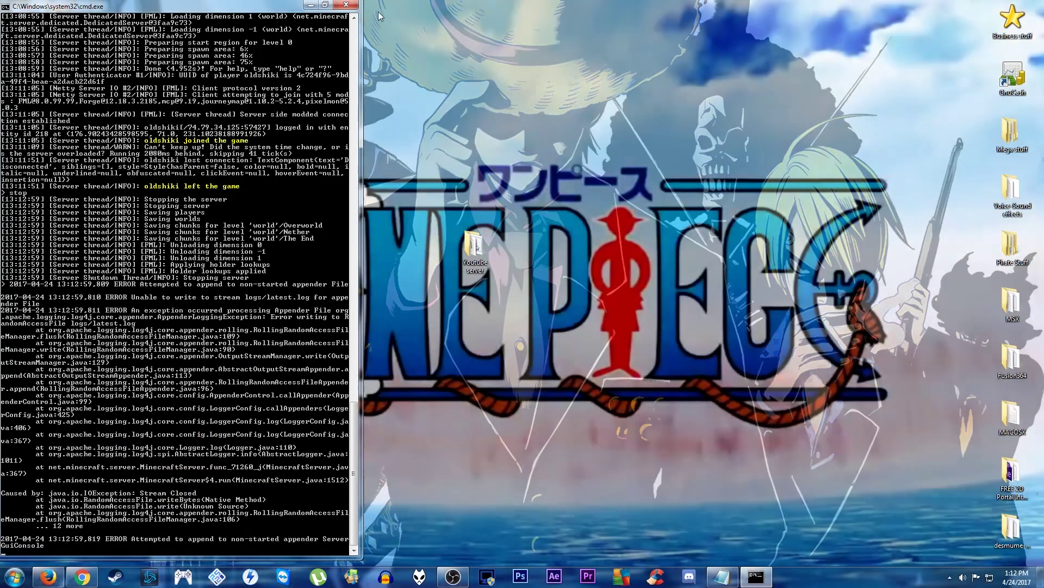
key(Return)
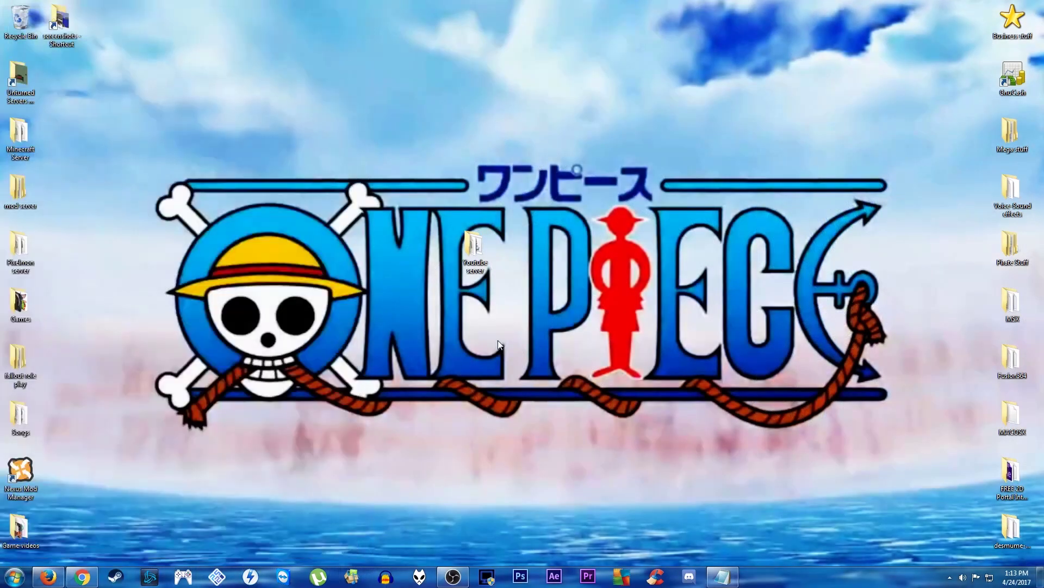